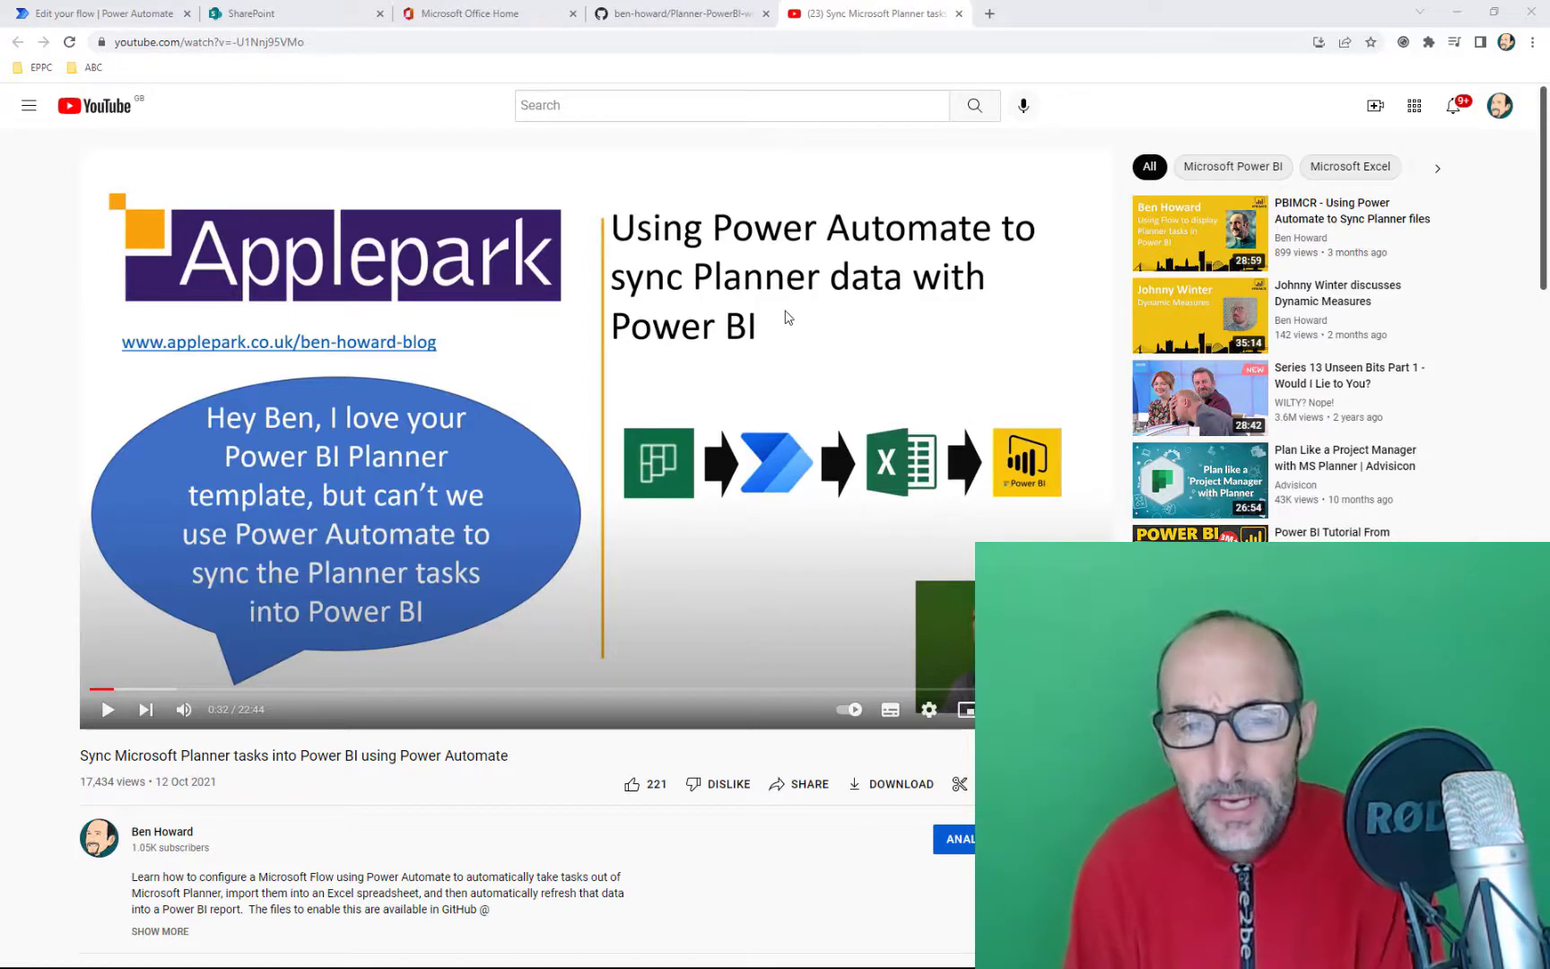
# Review the video's description and comments, and the files in the Planner-PowerBI-with-PowerAutomate repository on GitHub
pyautogui.scroll(-5, 815, 480)
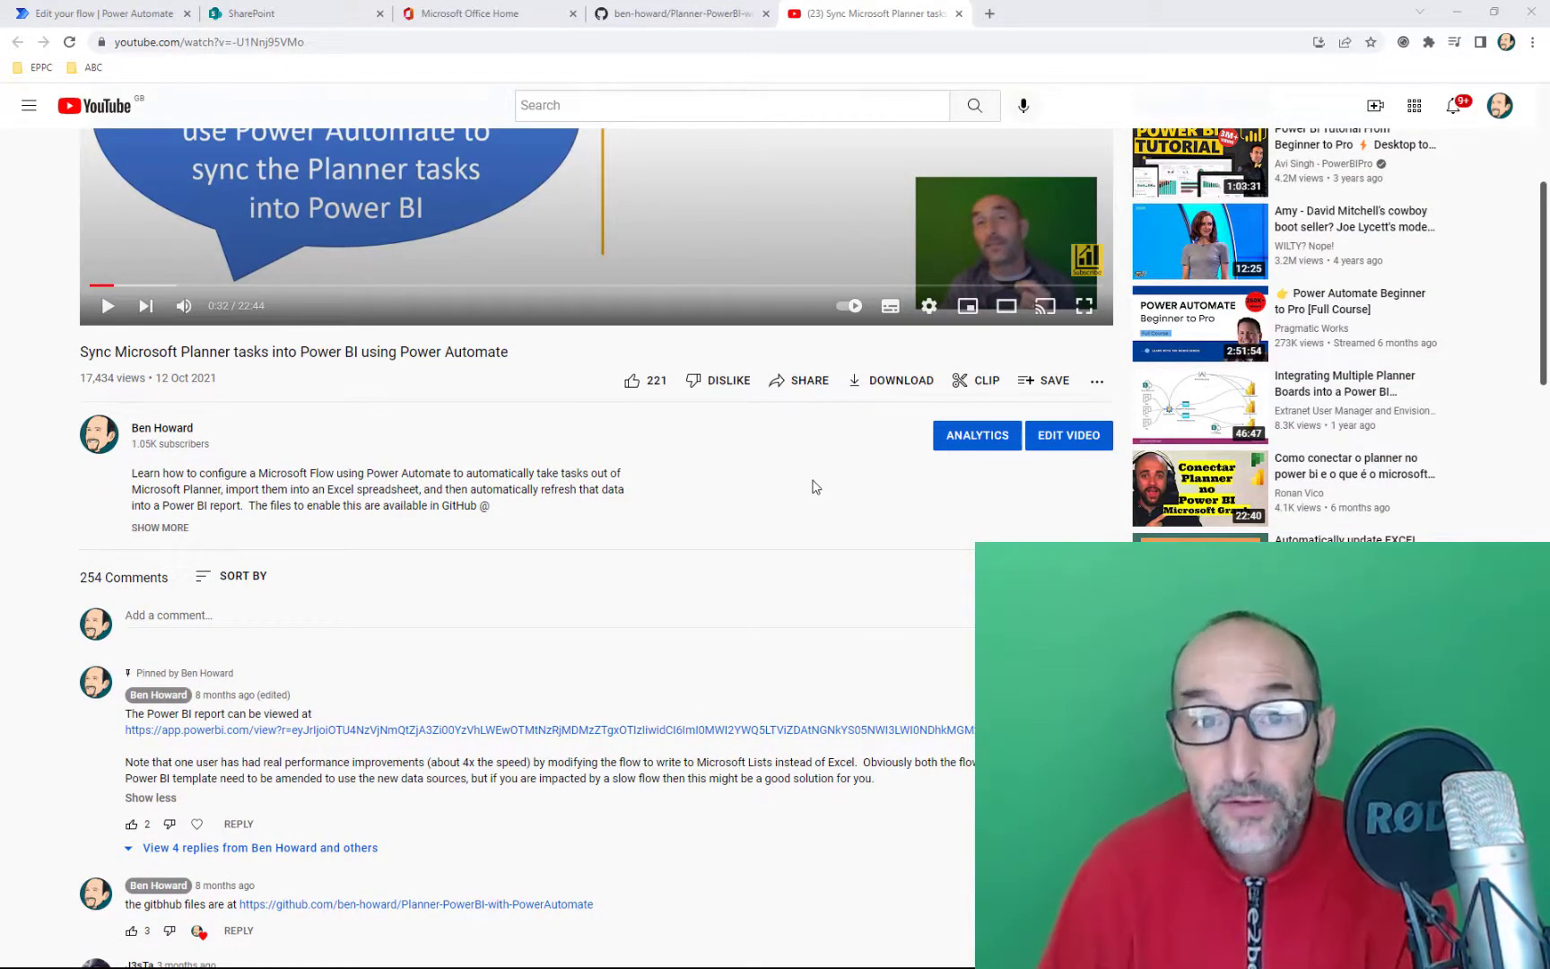
pyautogui.click(669, 18)
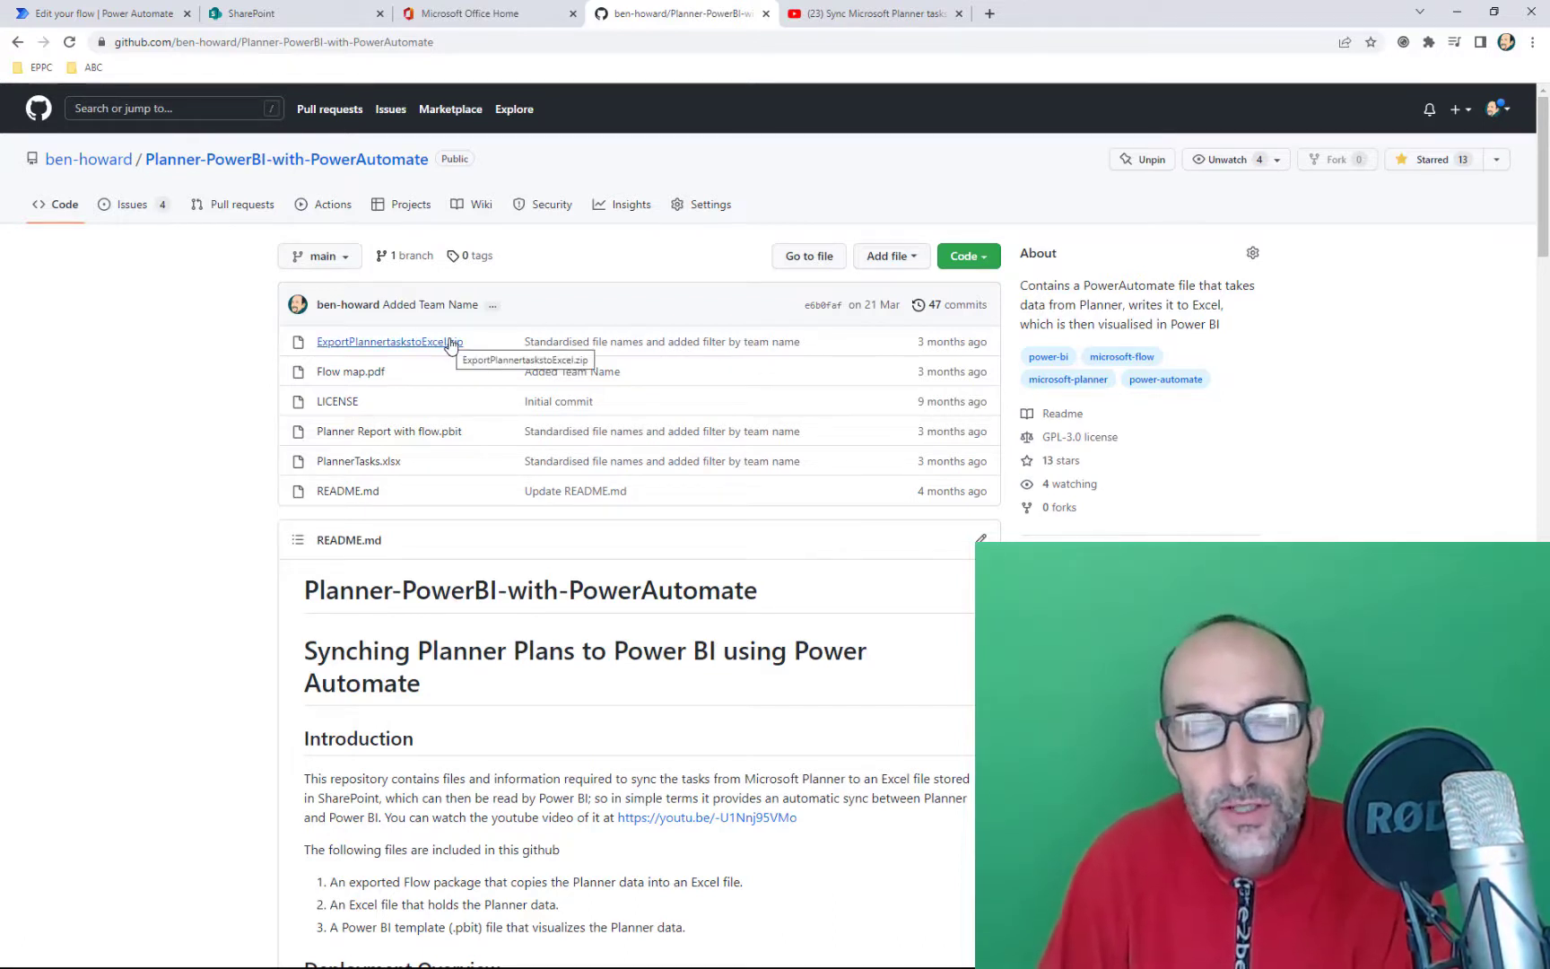
pyautogui.click(832, 16)
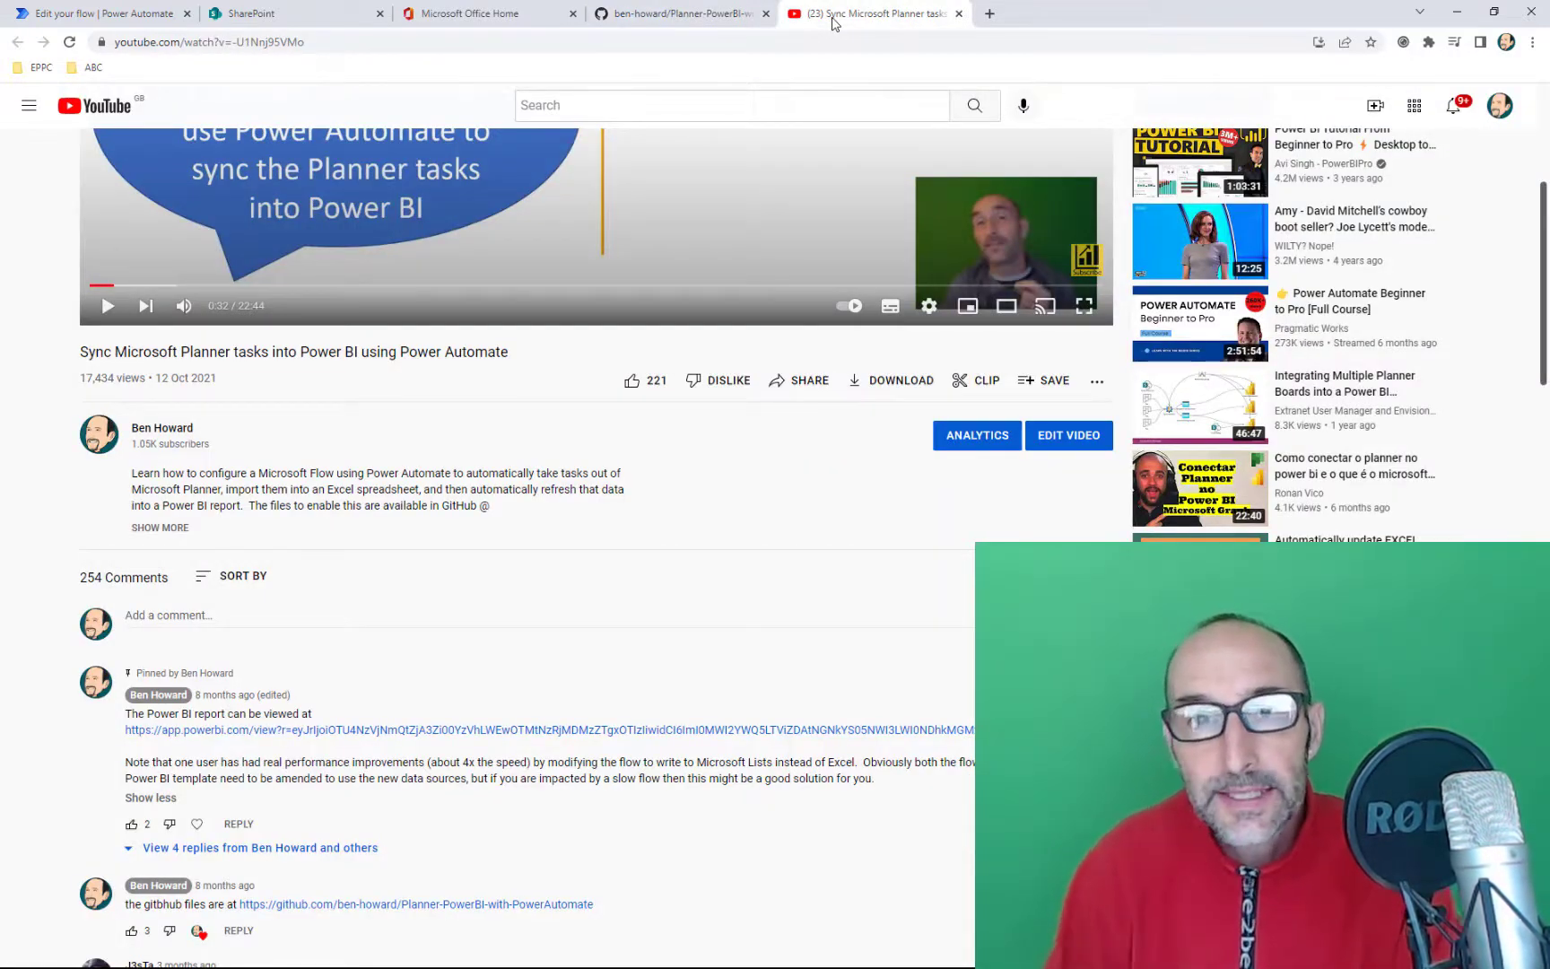
# Switch to Power Automate and examine the parallel branches of the flow that adds Planner tasks to an Excel spreadsheet
pyautogui.click(143, 22)
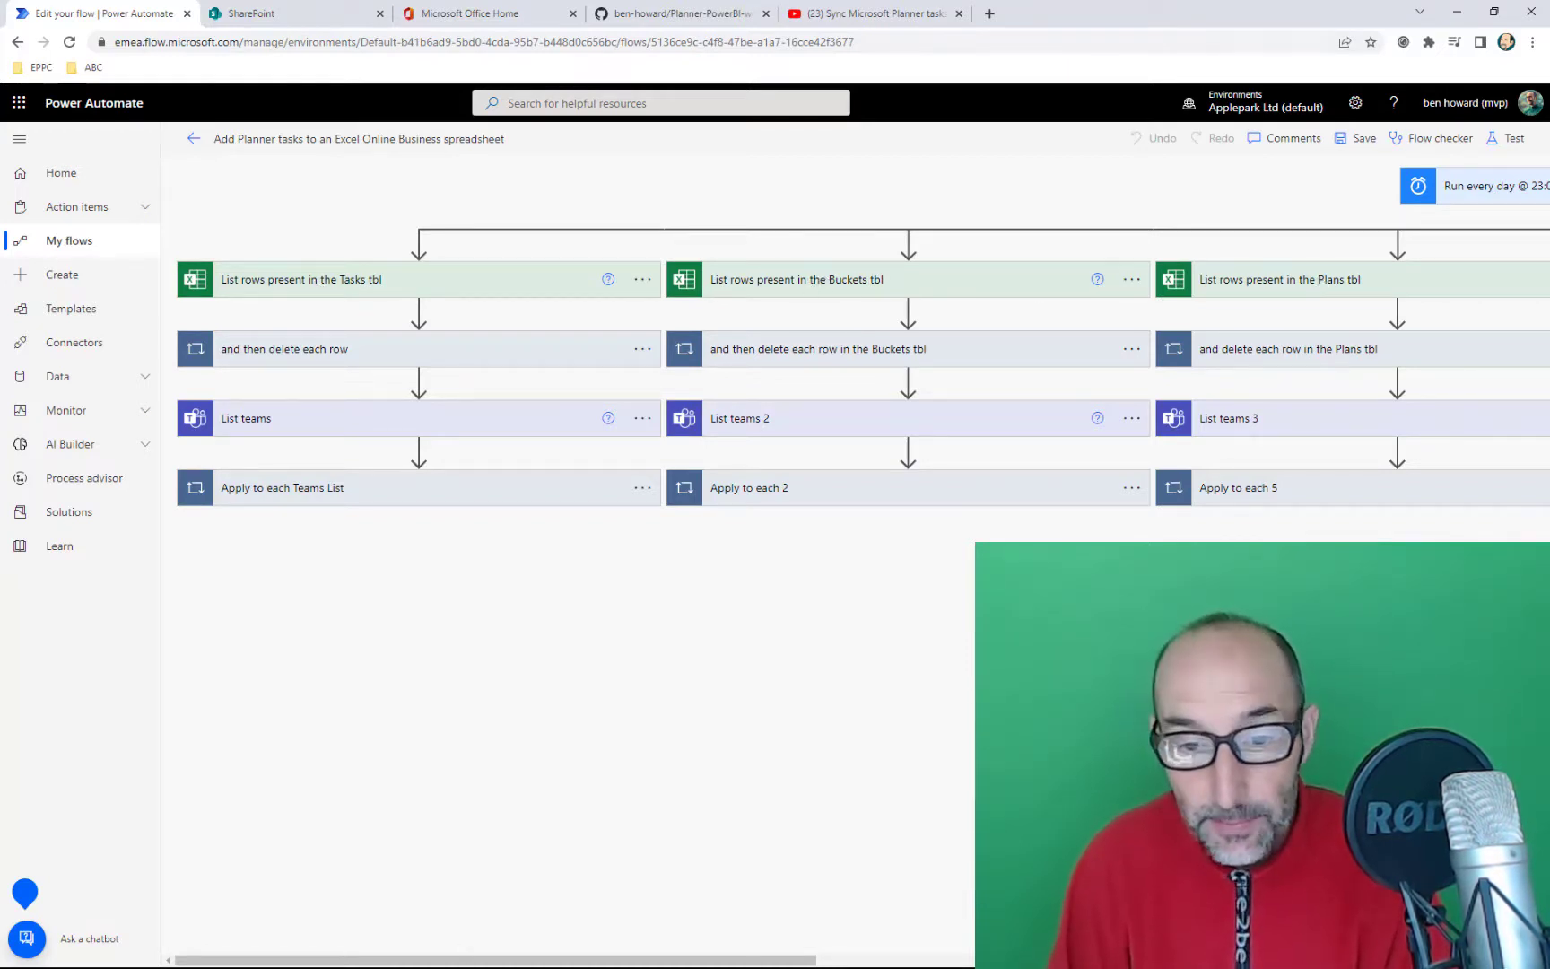
pyautogui.moveTo(752, 957); pyautogui.dragTo(1343, 957)
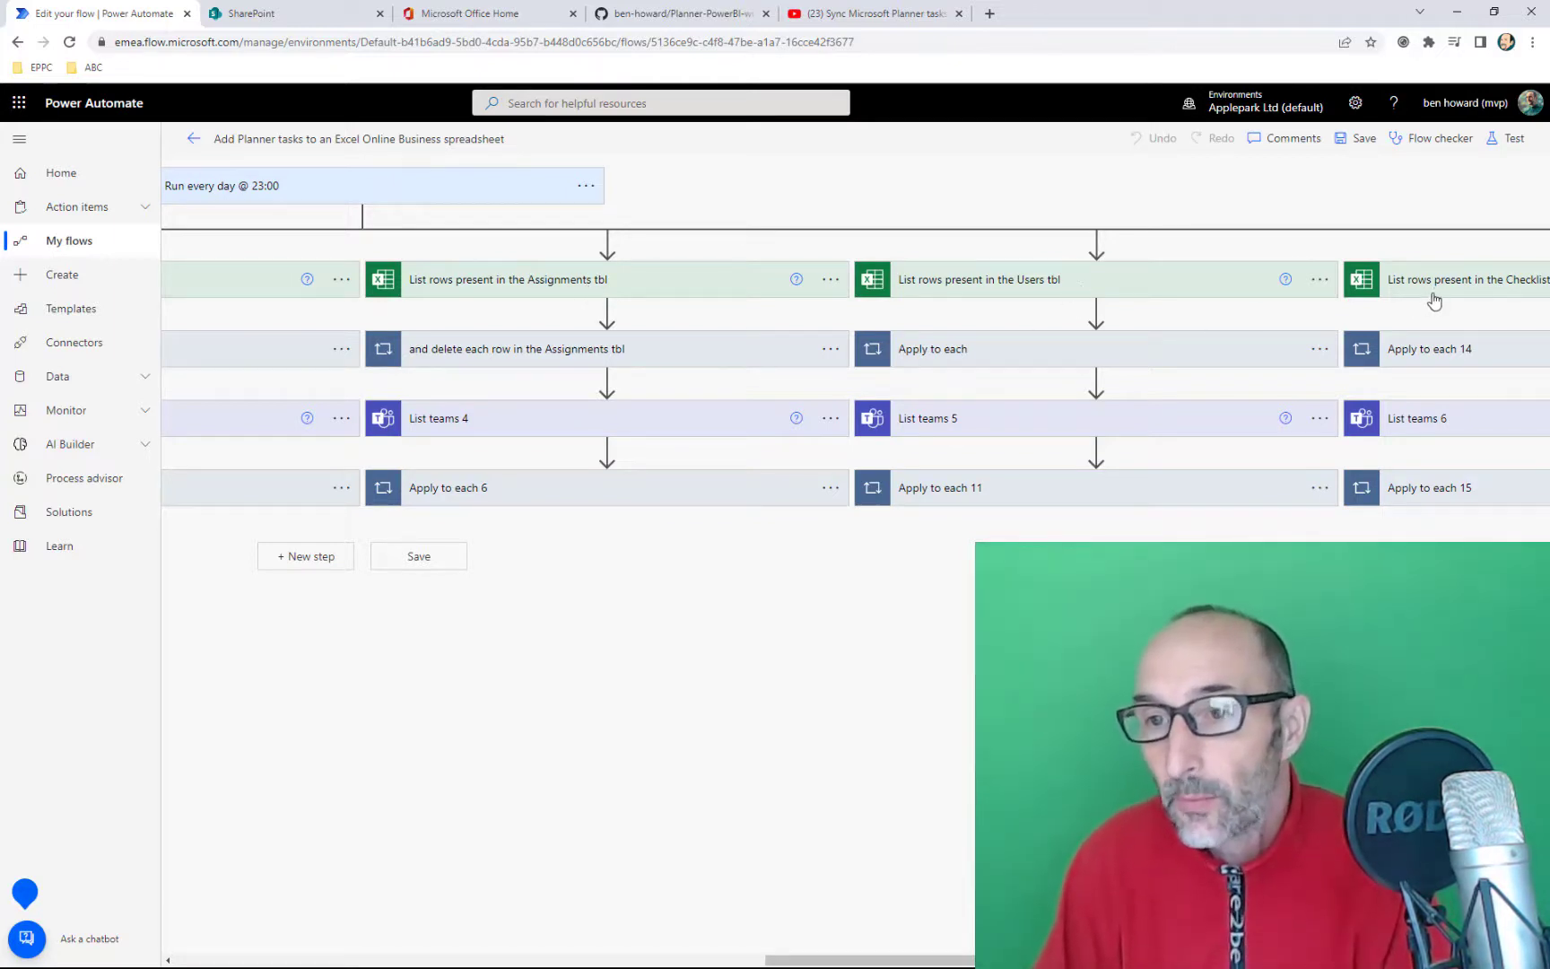
pyautogui.moveTo(1077, 960); pyautogui.dragTo(442, 960)
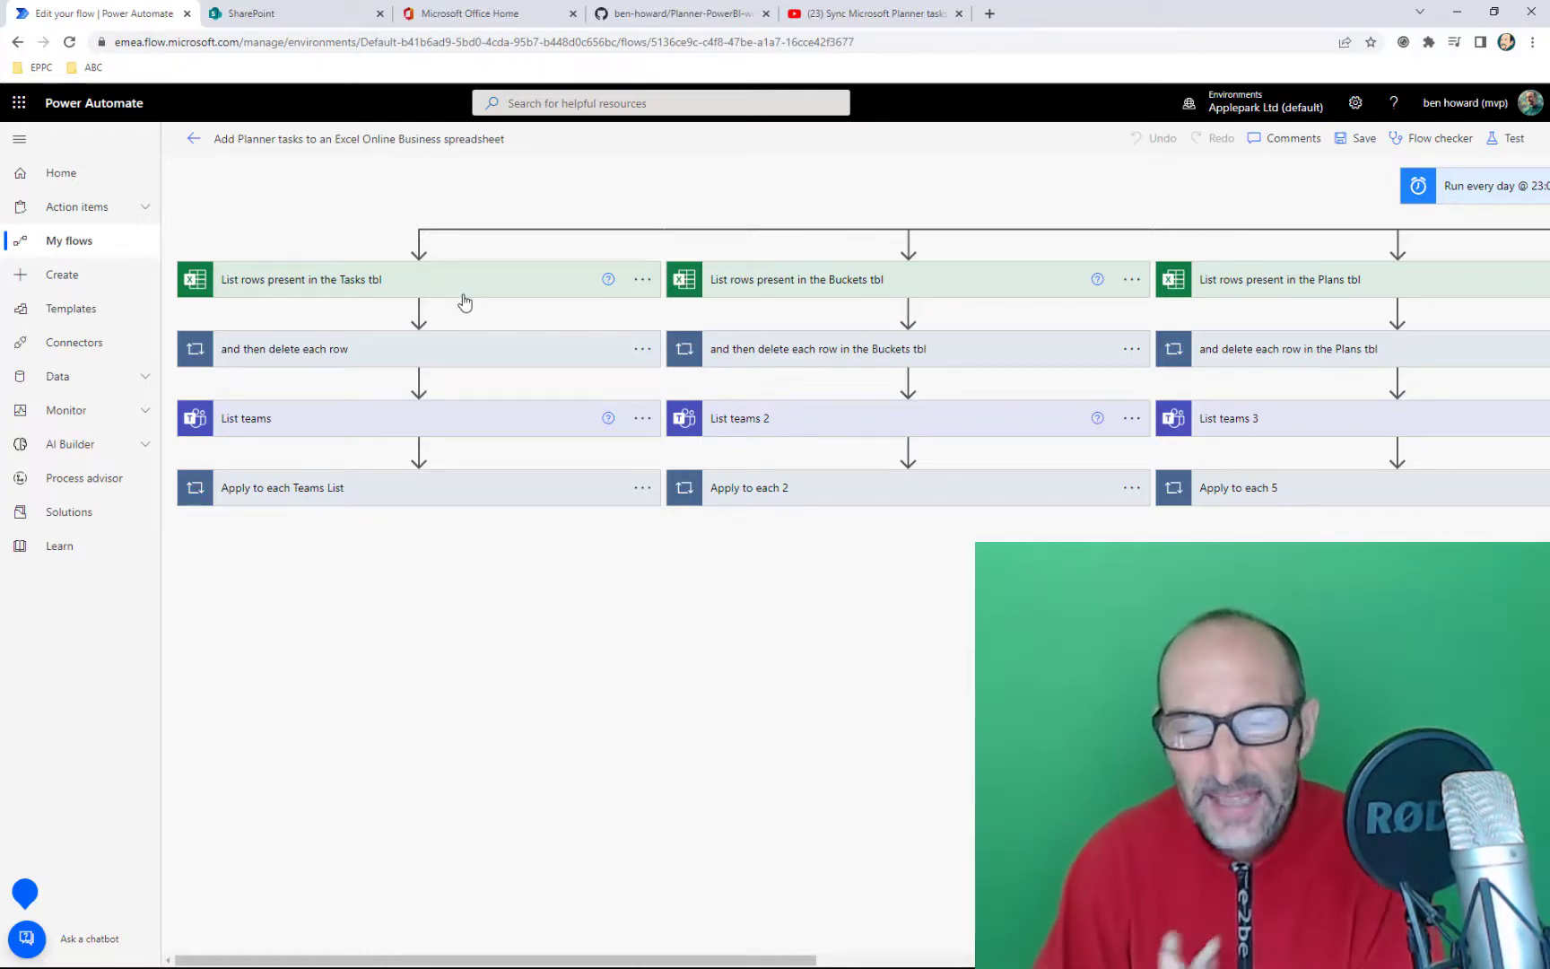
# Switch to SharePoint and open PlannerTasks.xlsx from the APOGroup site's Documents library, checking the matching file in the GitHub repository
pyautogui.click(274, 16)
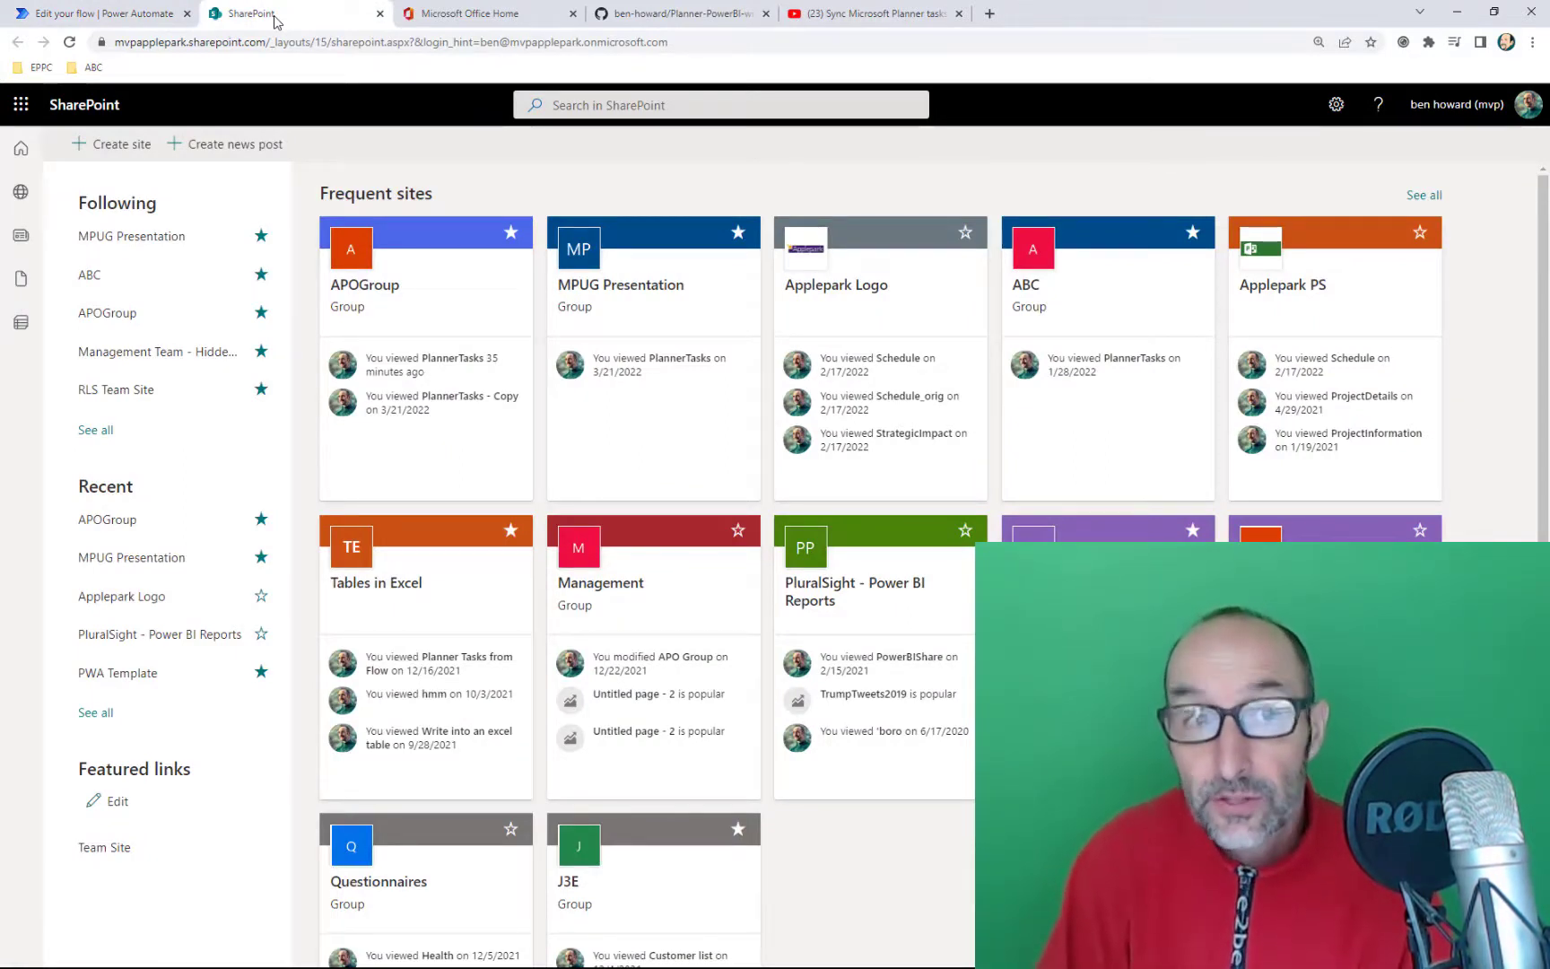
pyautogui.click(366, 309)
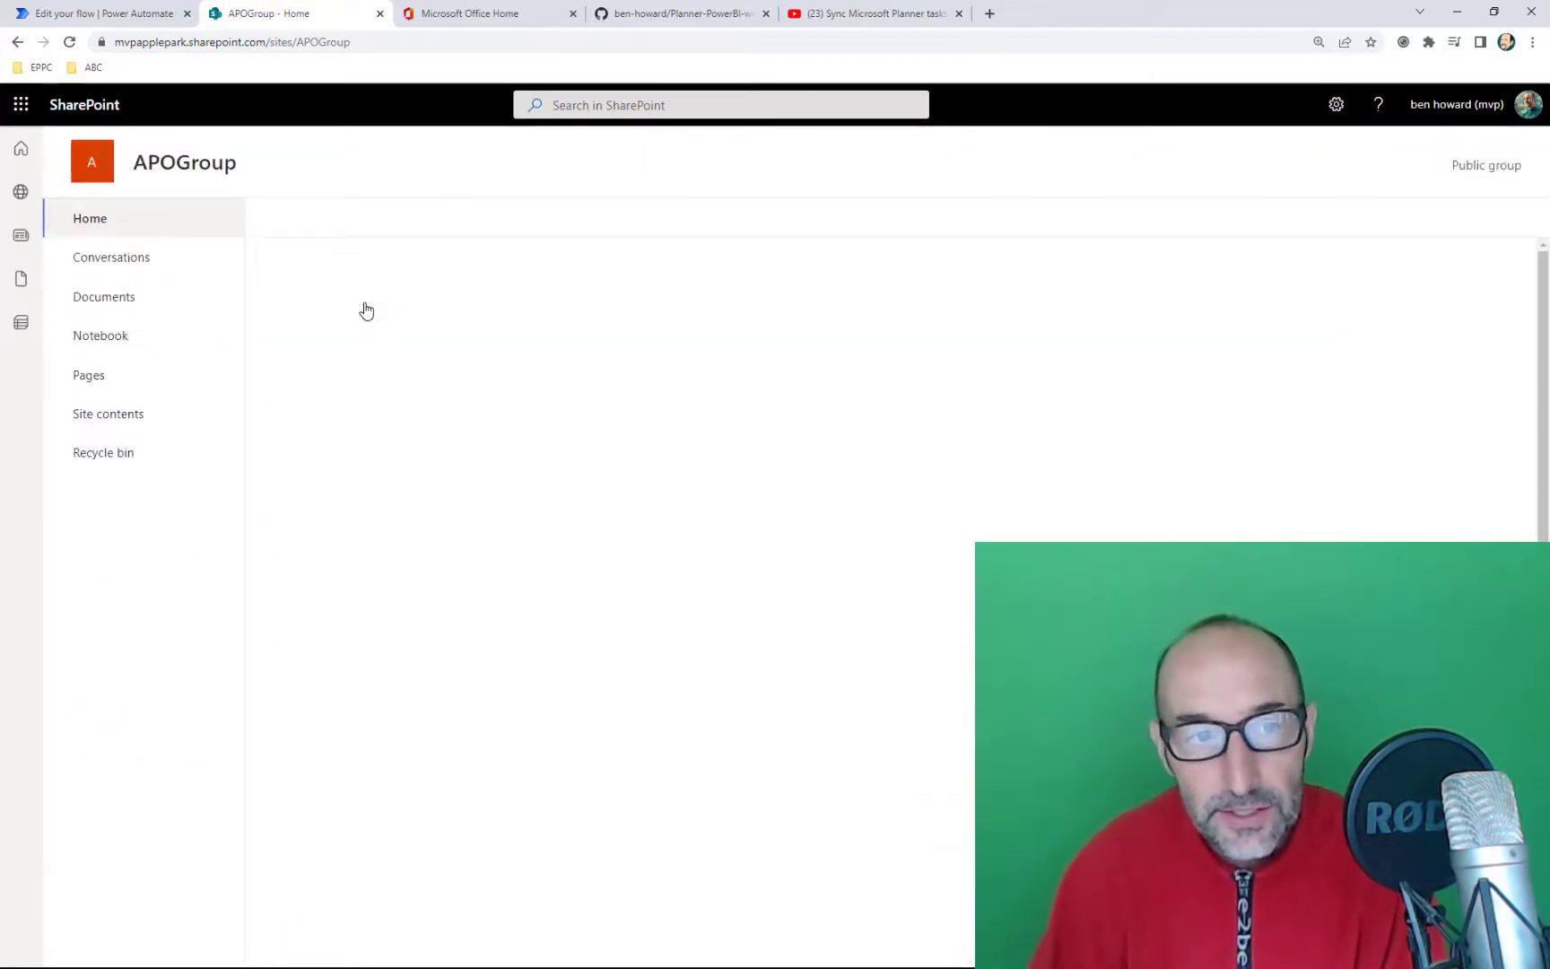
pyautogui.click(142, 304)
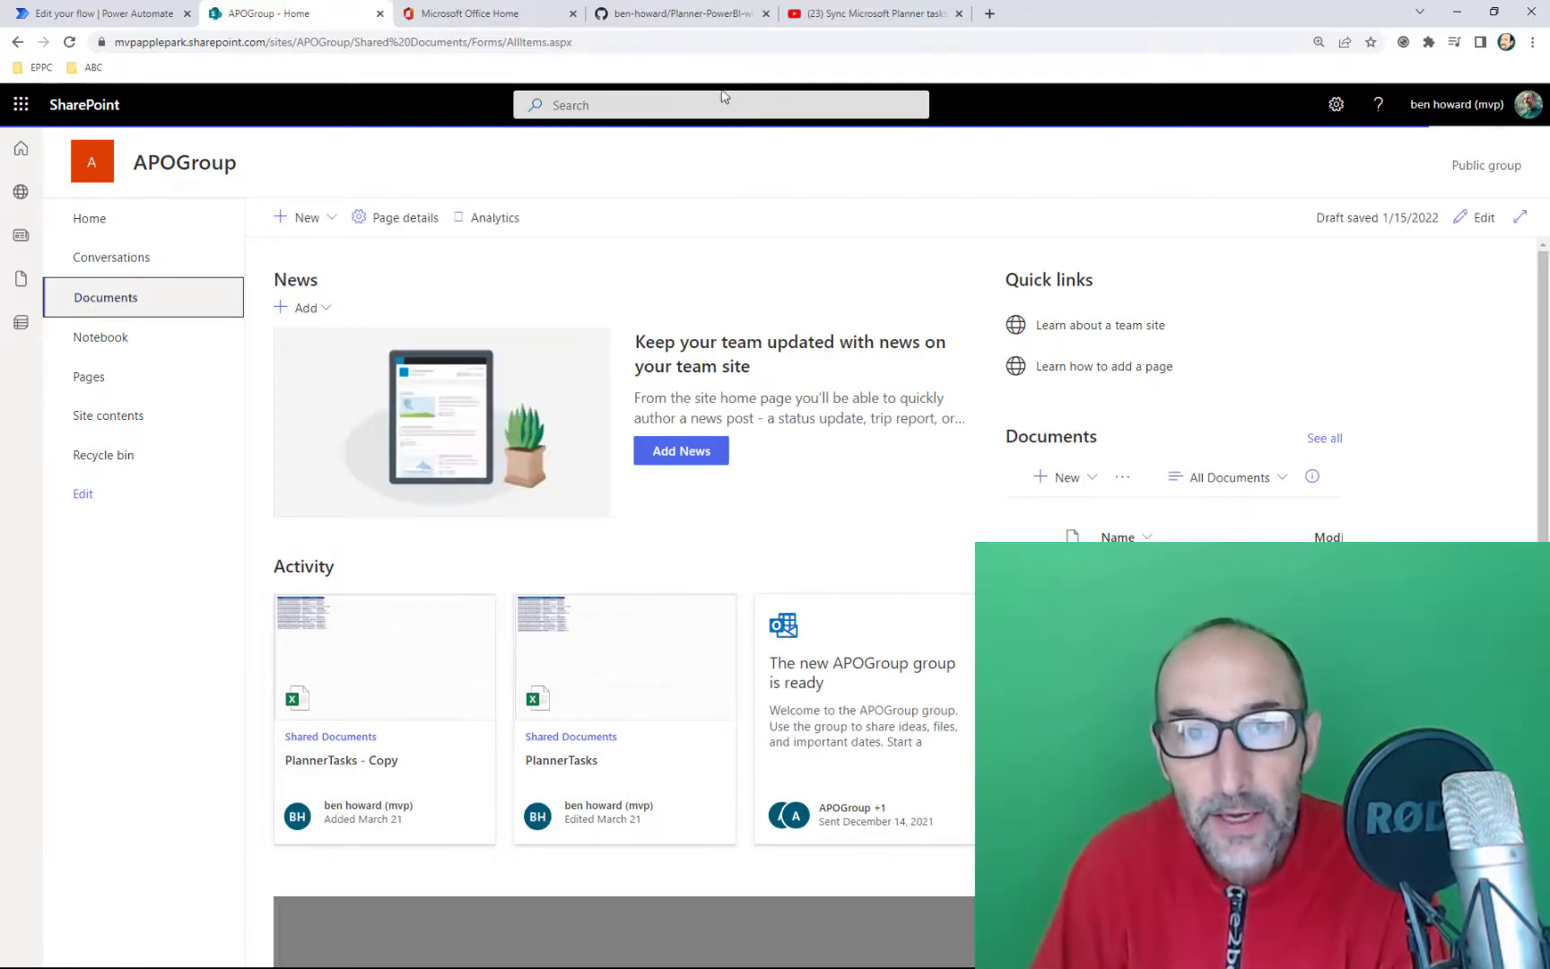
pyautogui.click(692, 16)
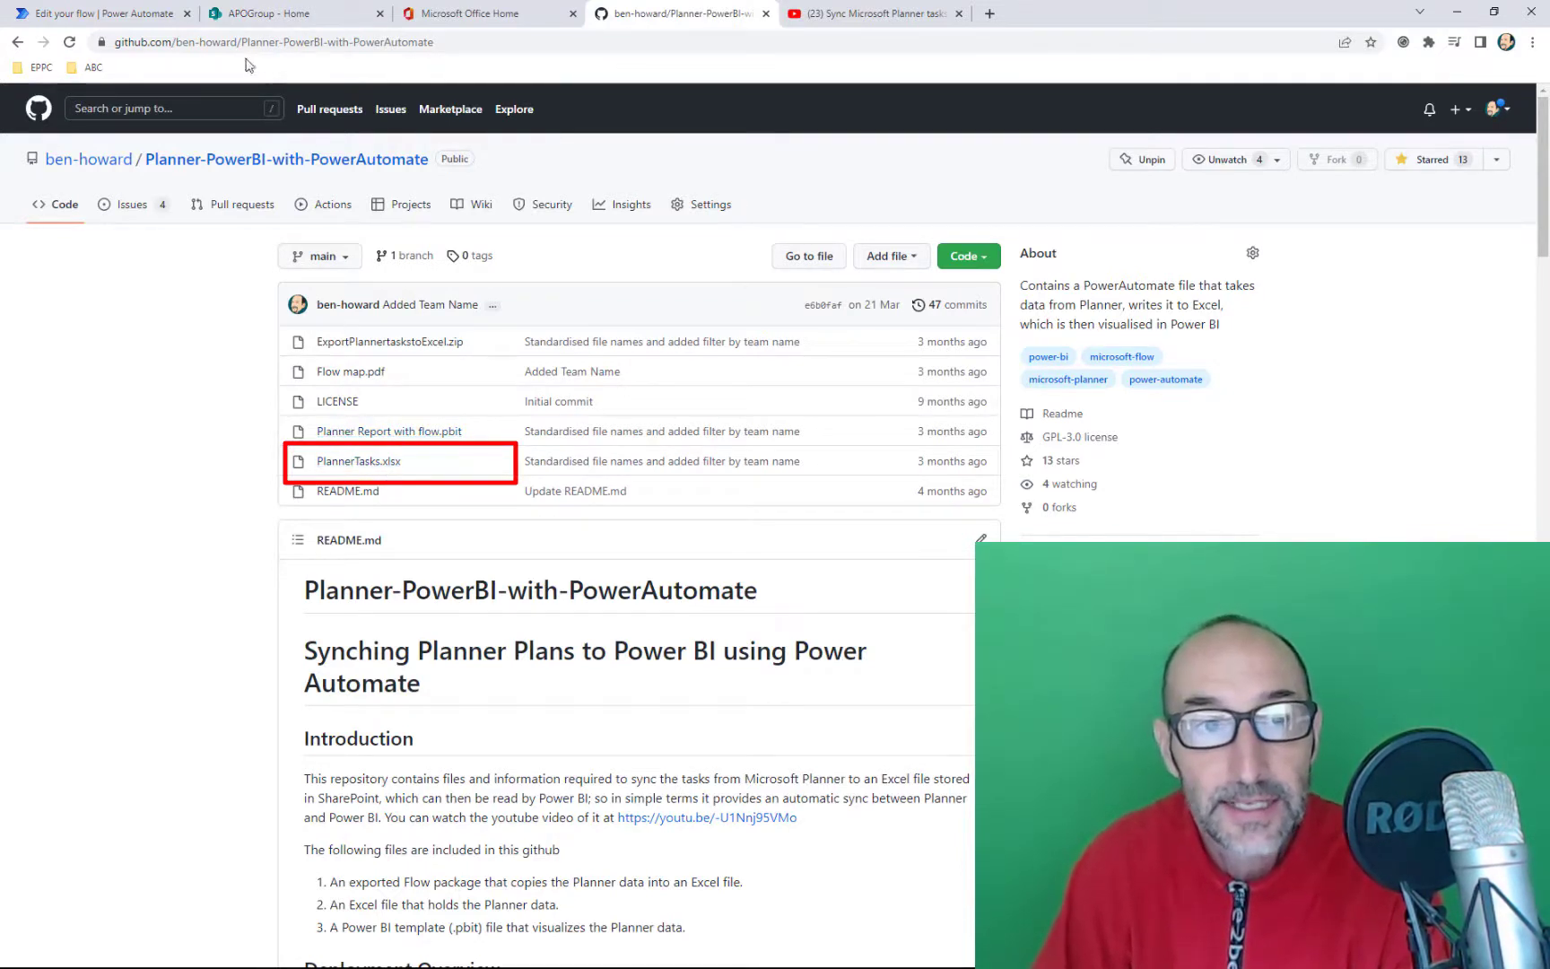
pyautogui.click(261, 15)
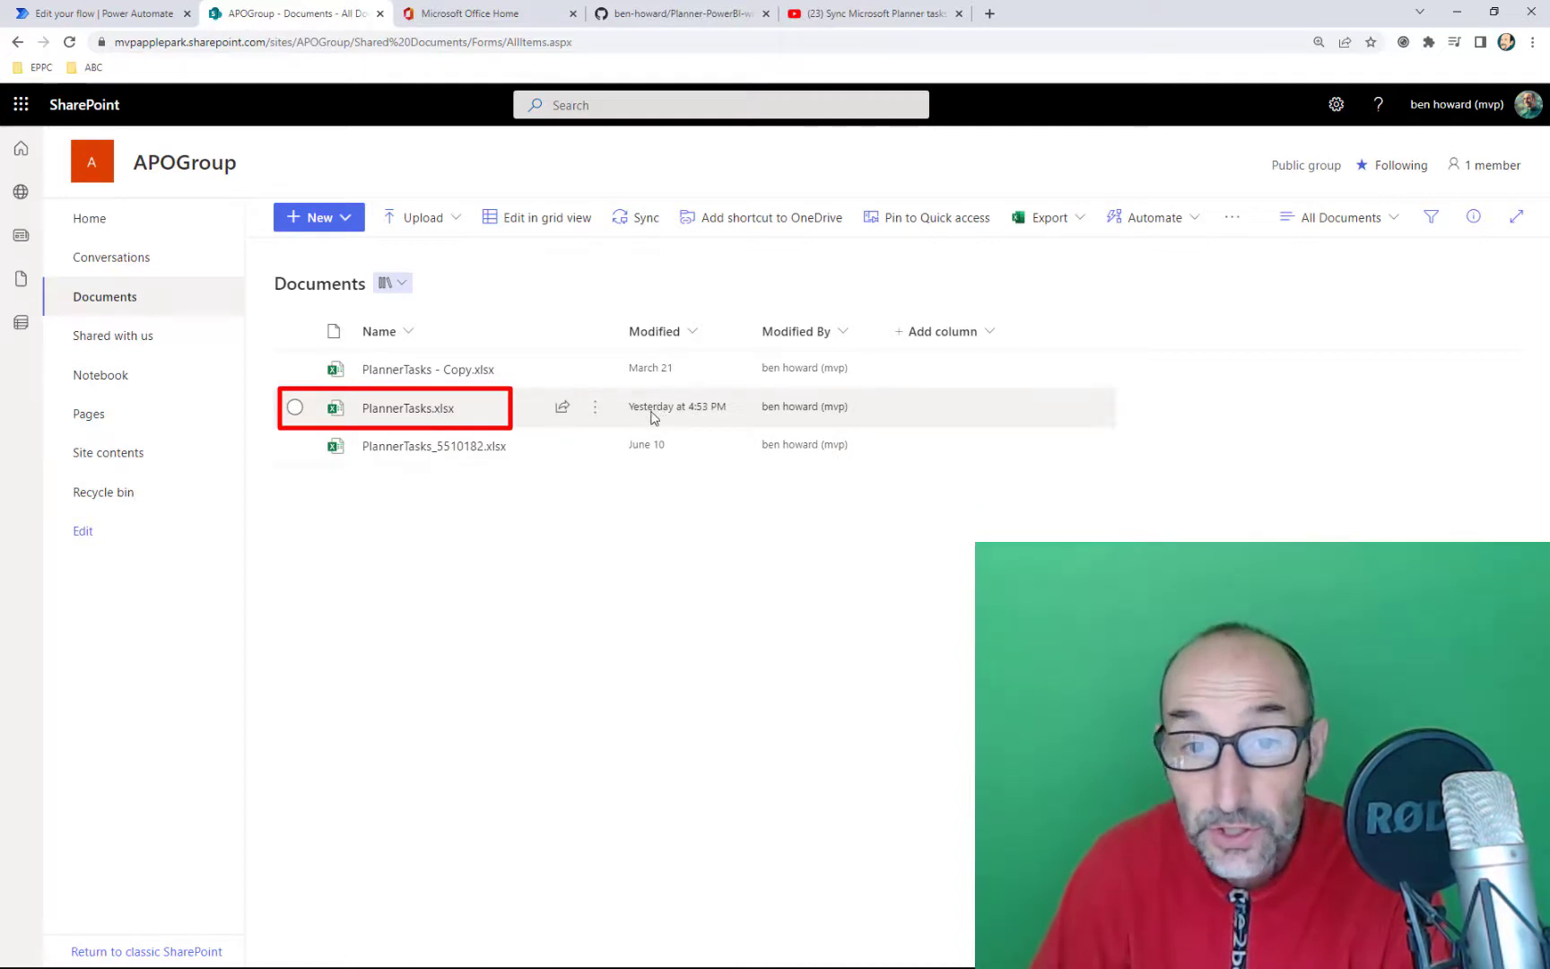
pyautogui.click(419, 415)
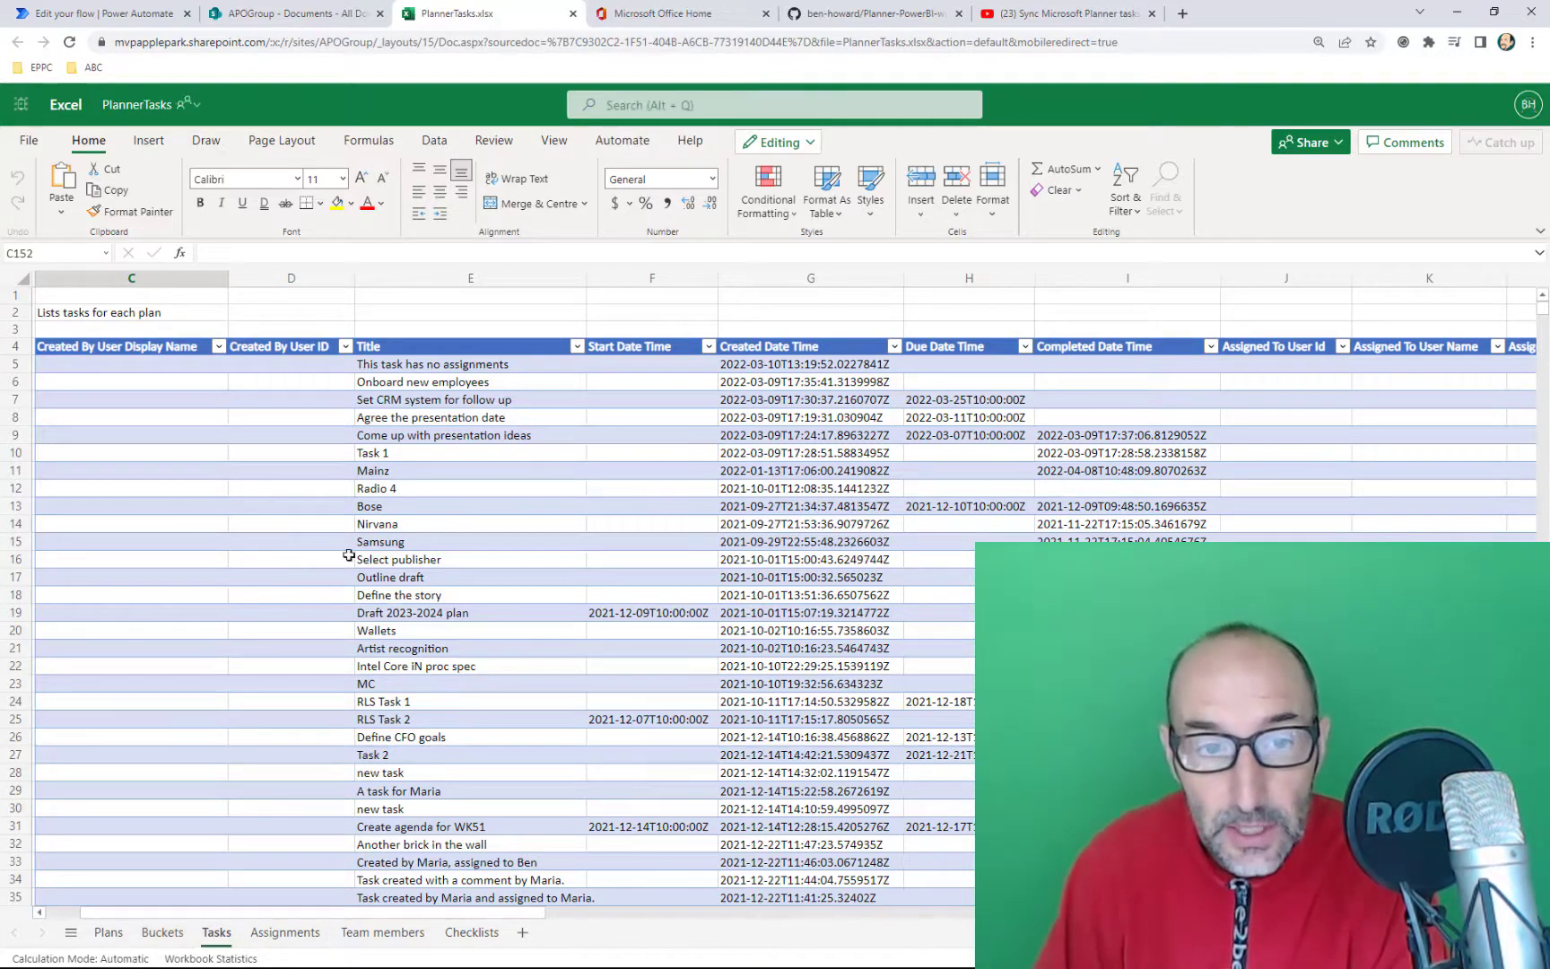
# Check the table name on the Tasks sheet of PlannerTasks.xlsx and compare the workbook with the flow in Power Automate
pyautogui.click(332, 473)
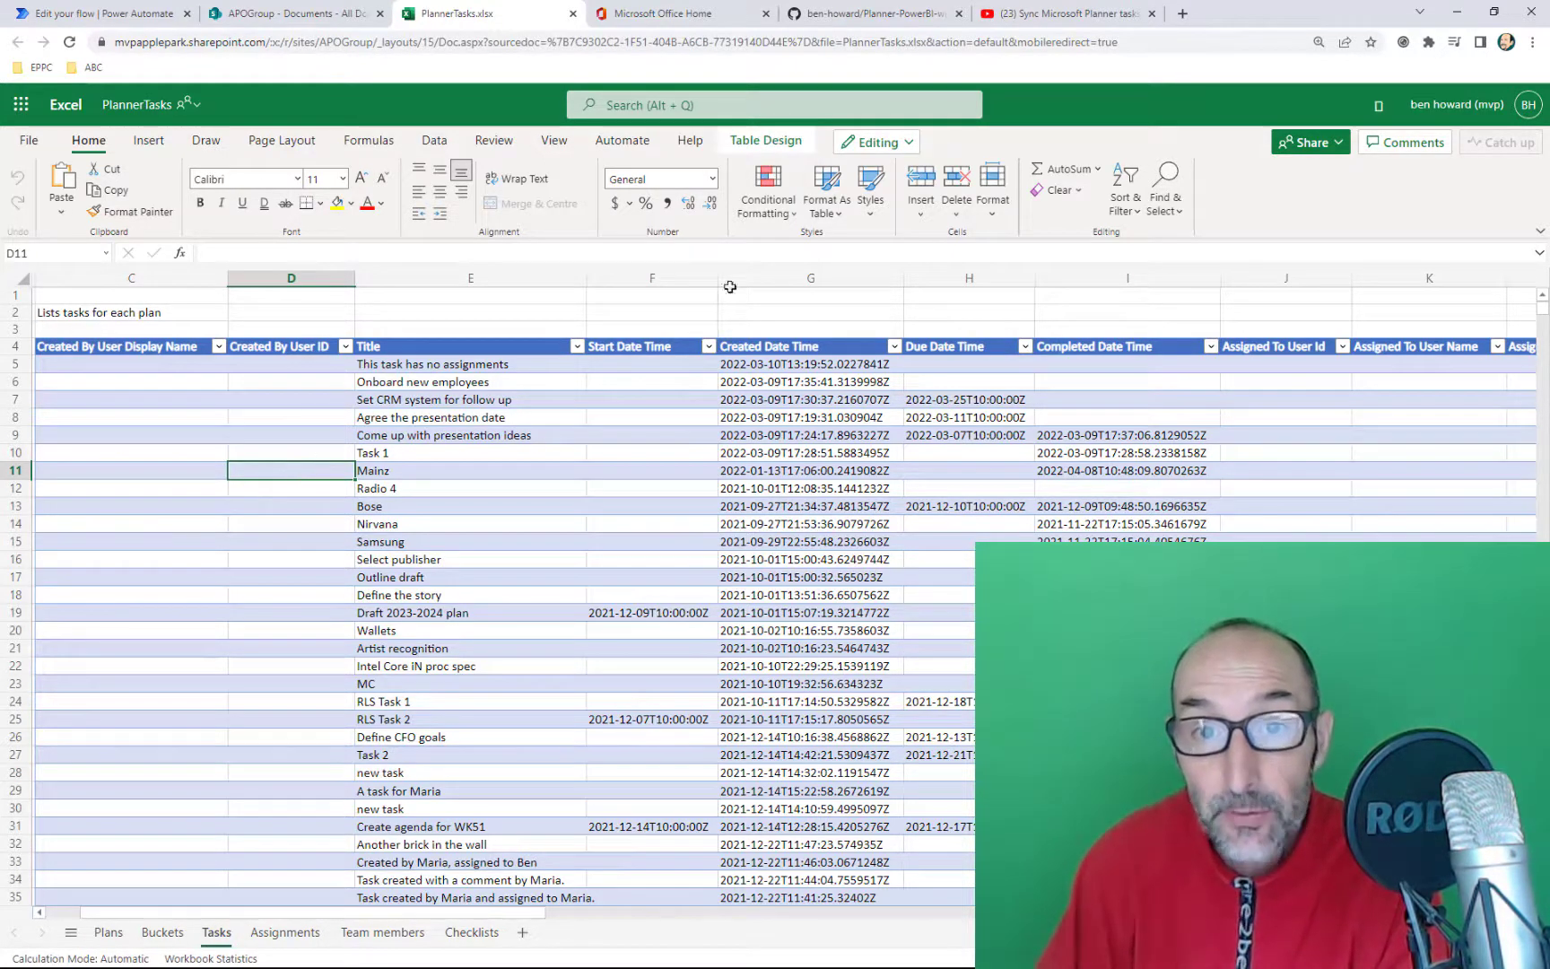
pyautogui.click(770, 143)
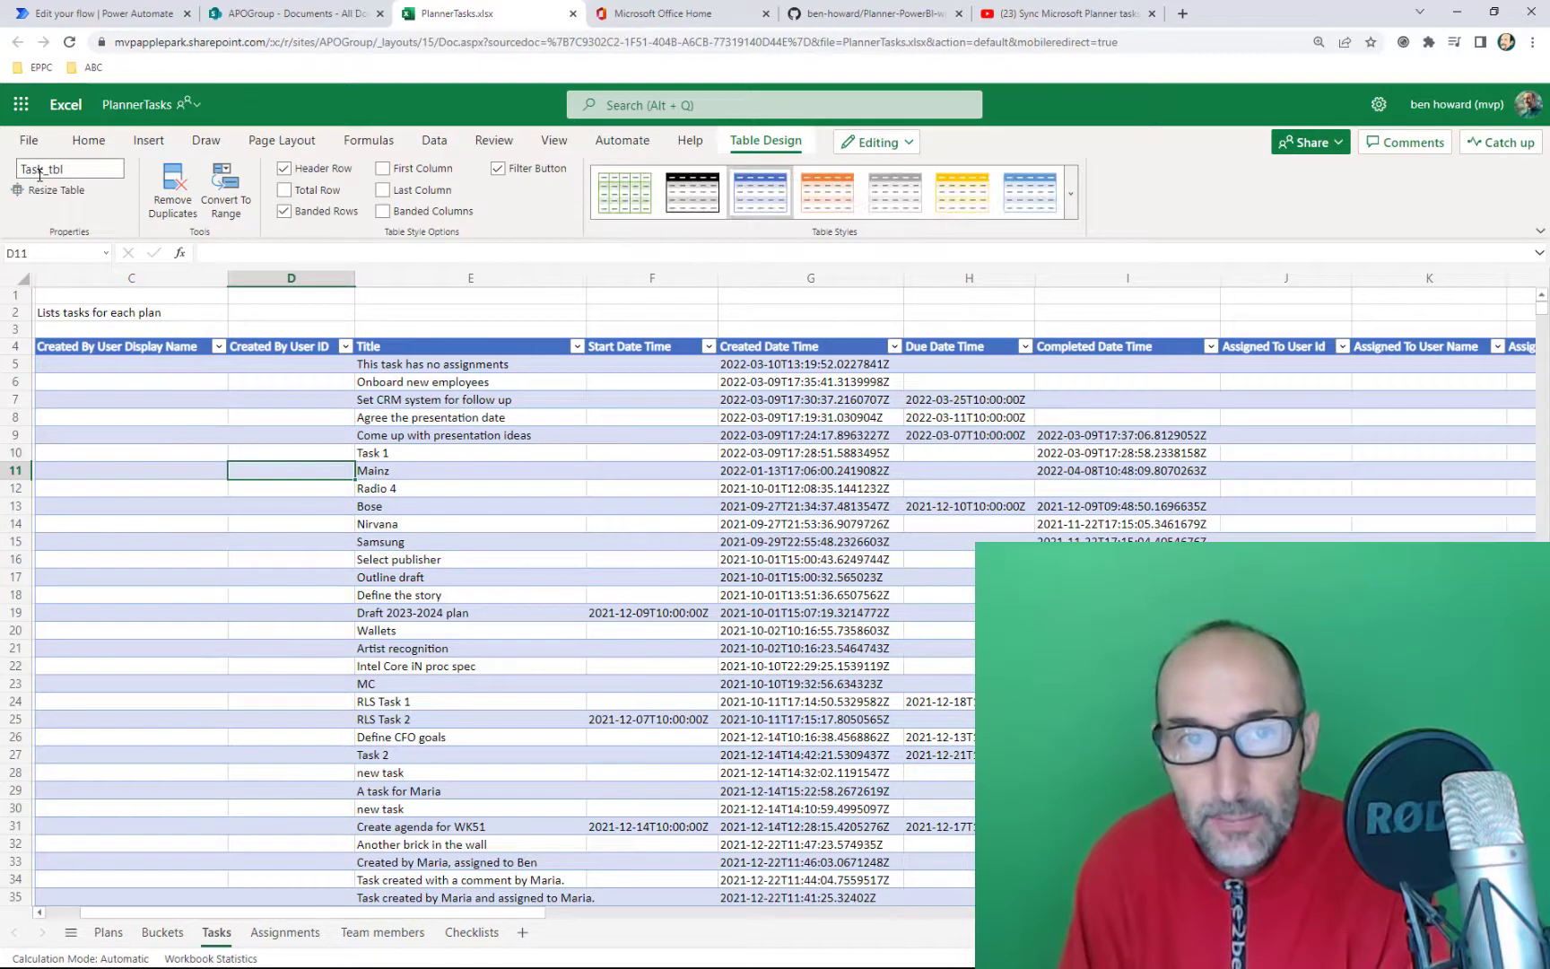
pyautogui.click(61, 16)
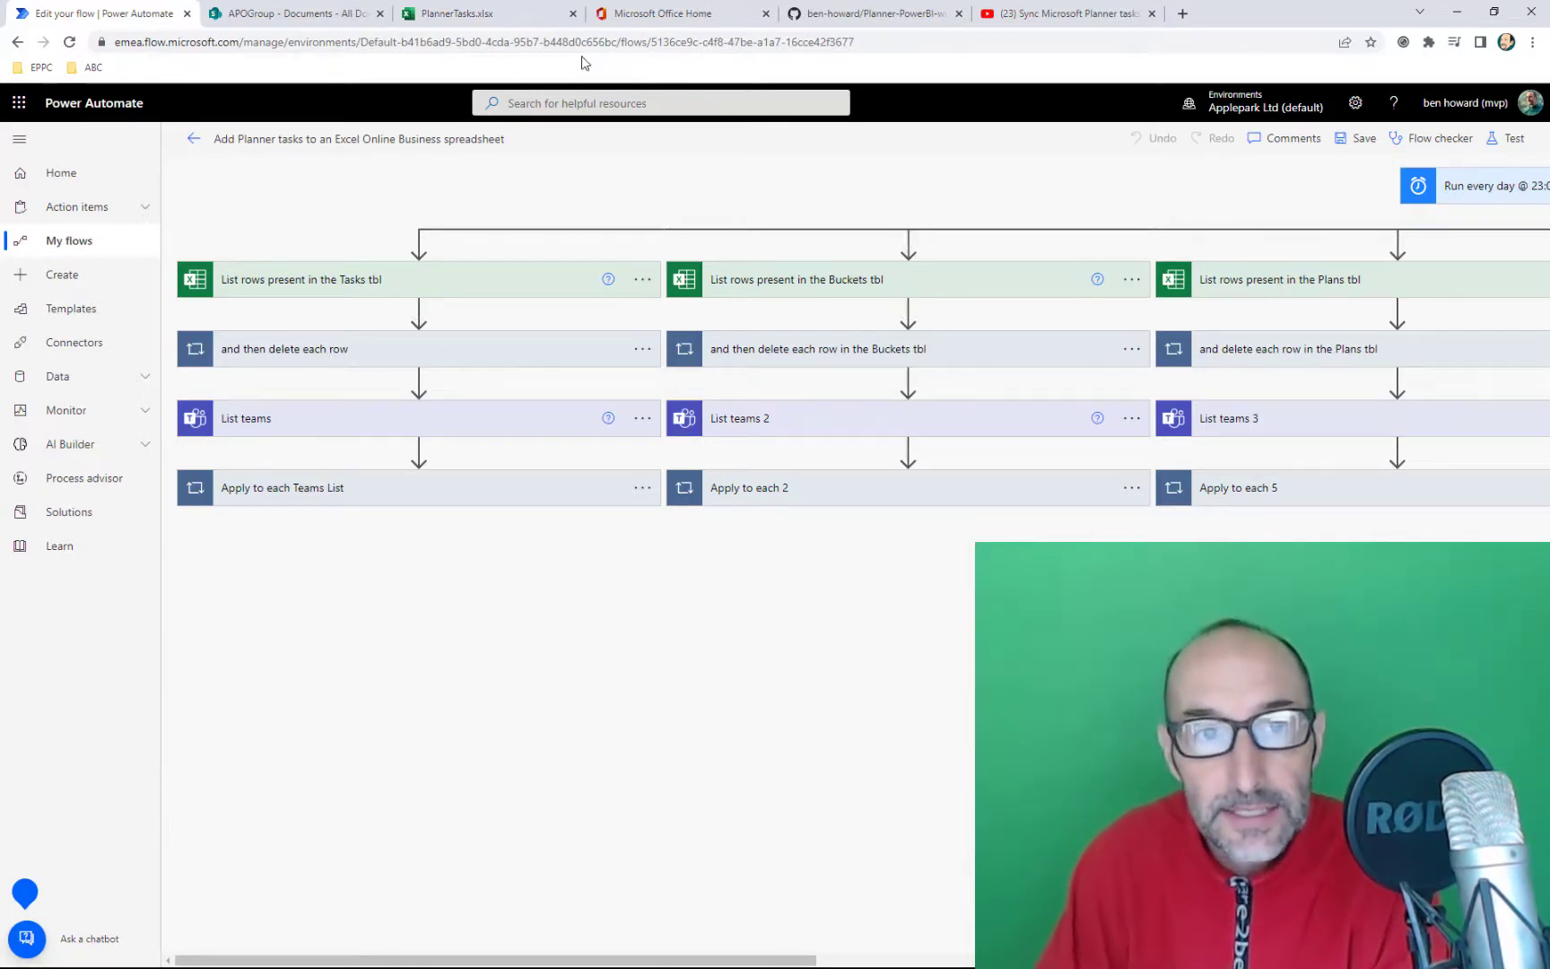
pyautogui.click(468, 19)
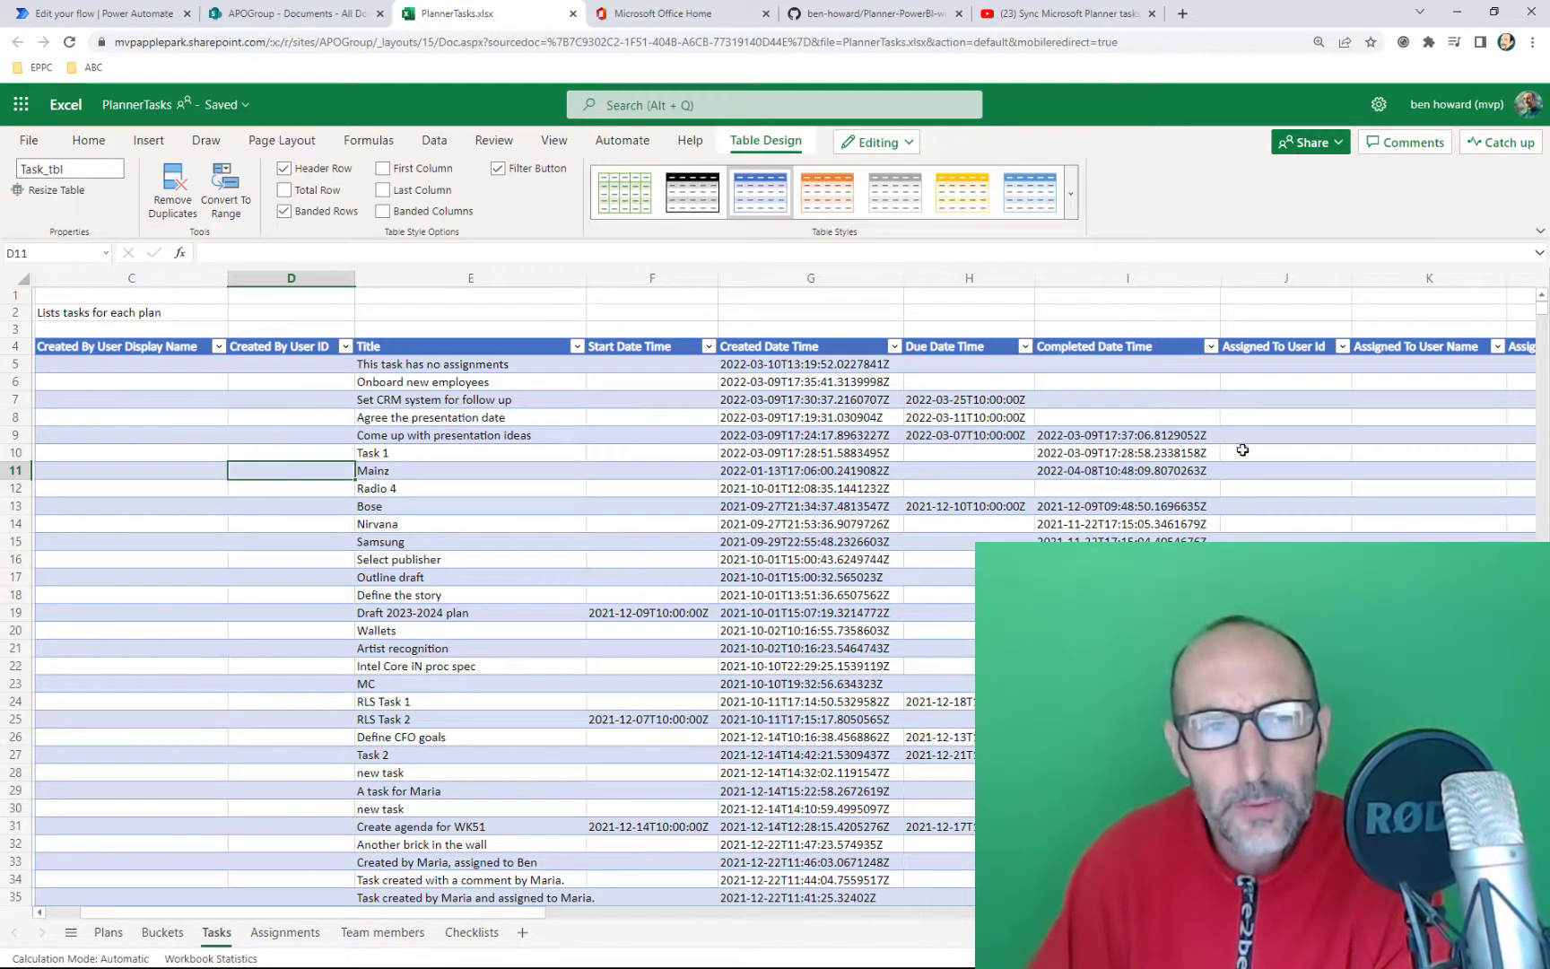
# In Power Automate, open the first "Add Planner tasks to an Excel Online Business spreadsheet" cloud flow for editing
pyautogui.click(143, 24)
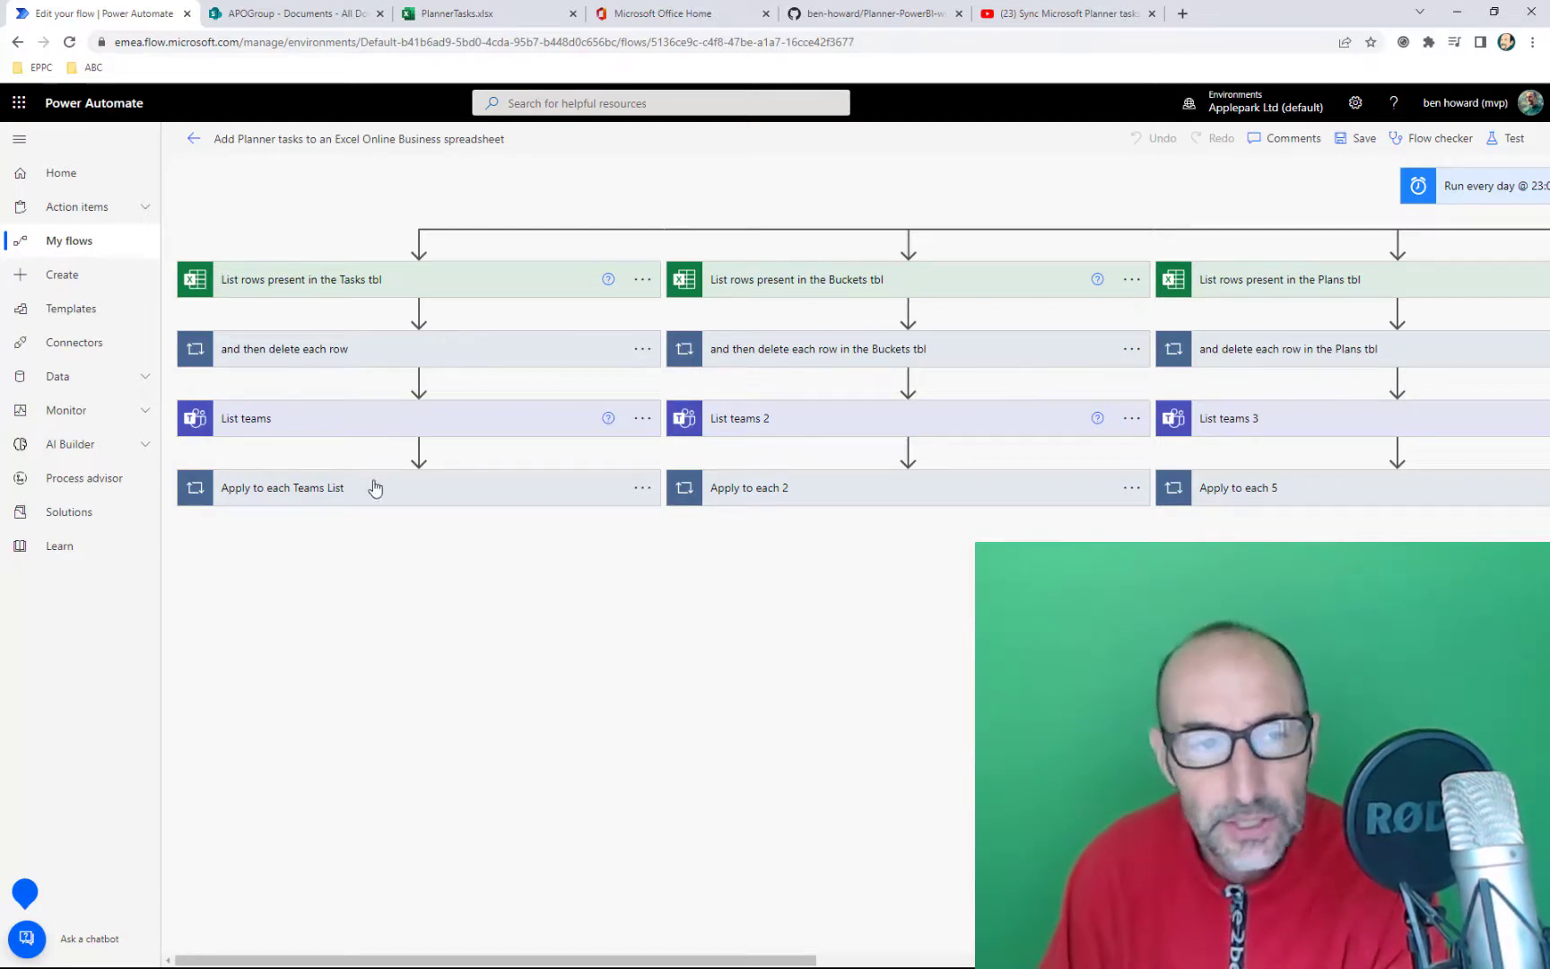
pyautogui.click(91, 242)
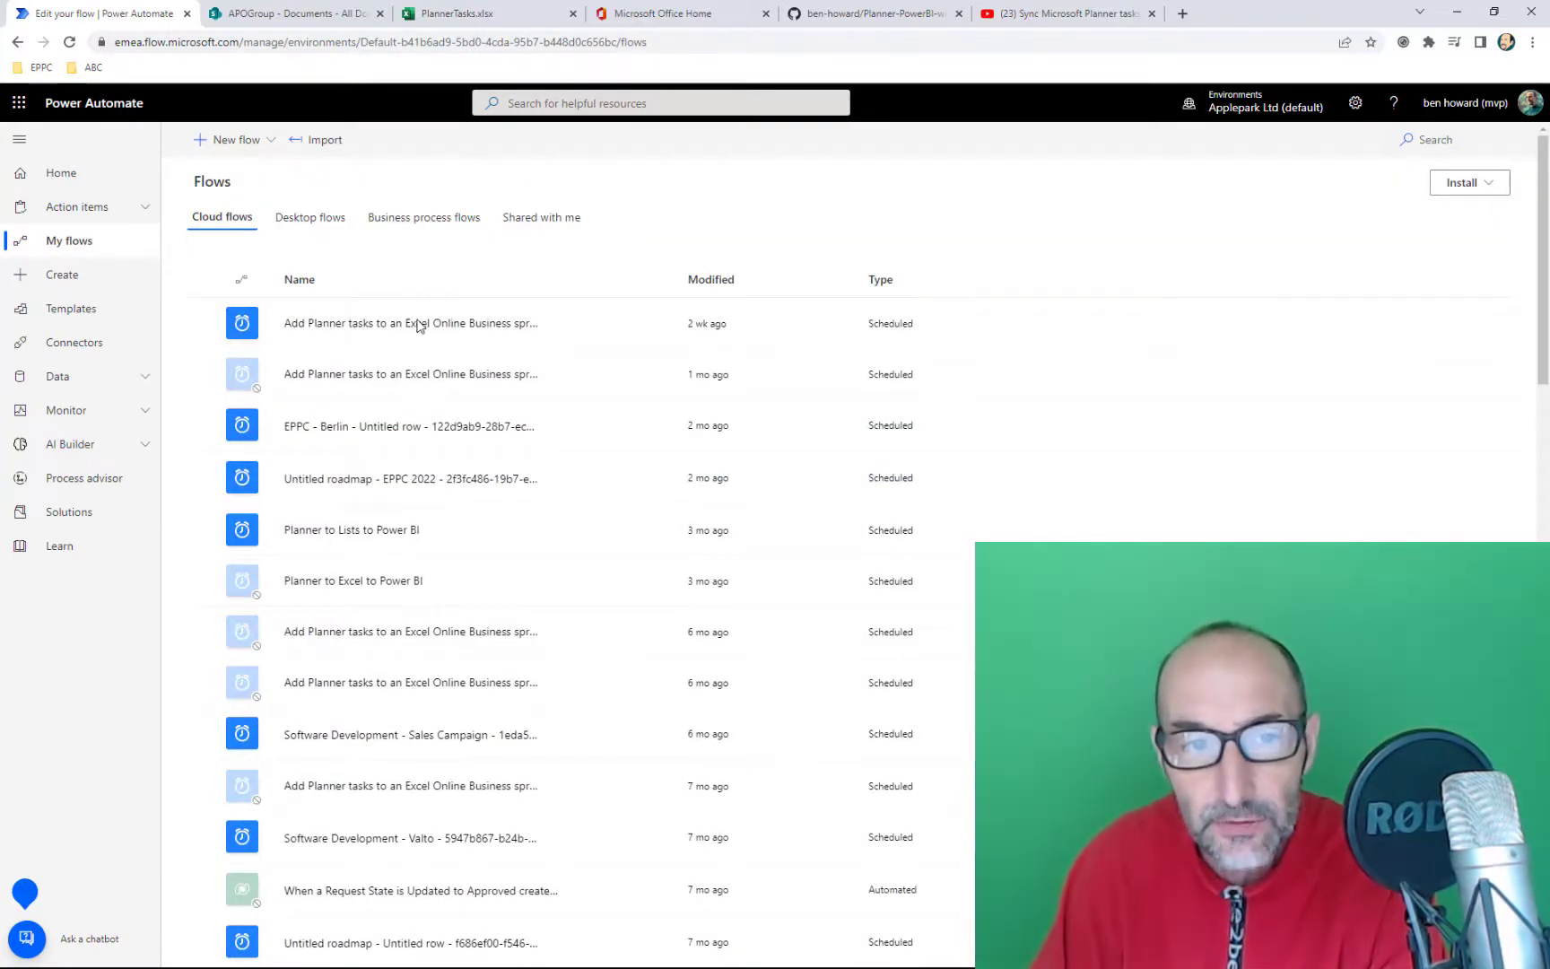
pyautogui.moveTo(598, 331)
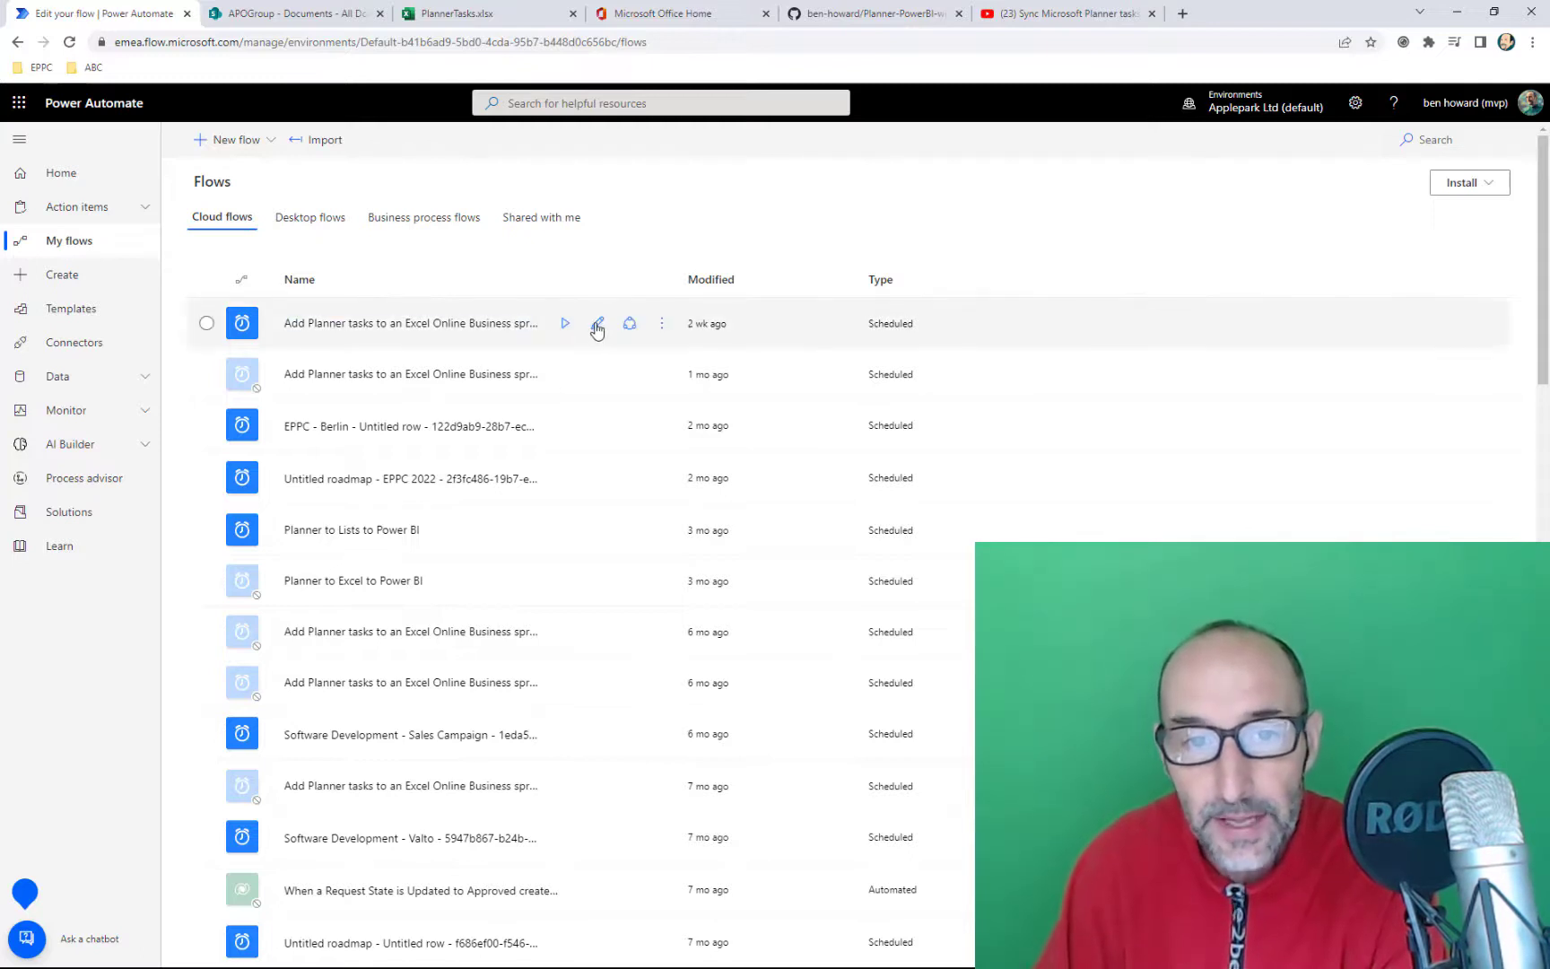
pyautogui.click(597, 331)
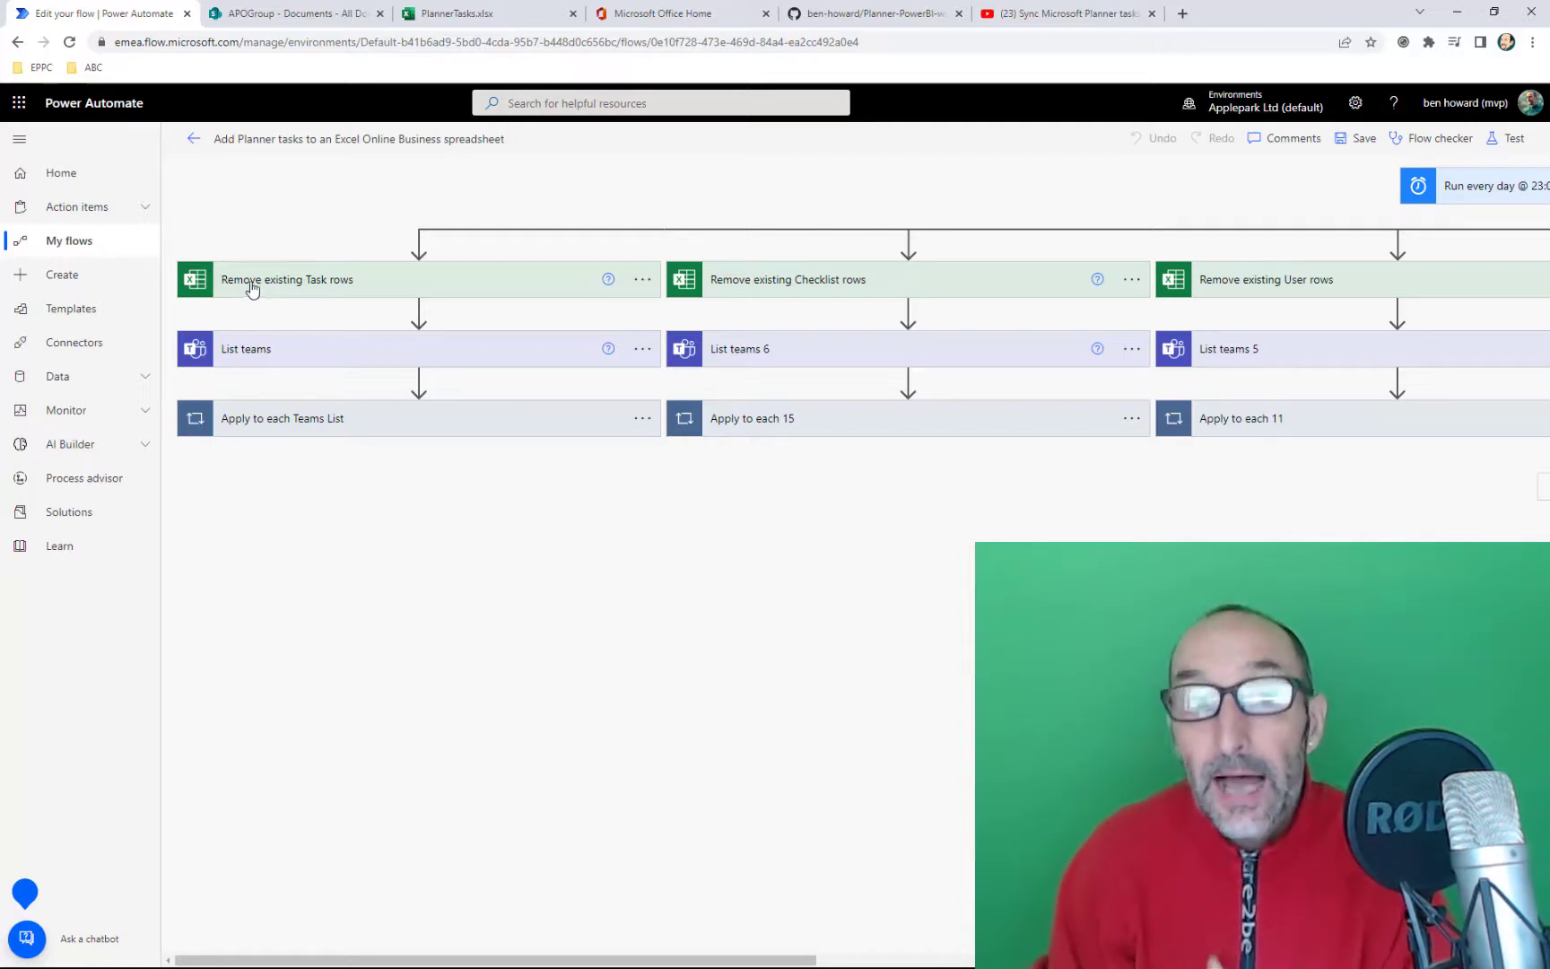
# Insert an Excel Online (Business) Run script action between "Remove existing Task rows" and "List teams", finding it with the search "script"
pyautogui.moveTo(419, 313)
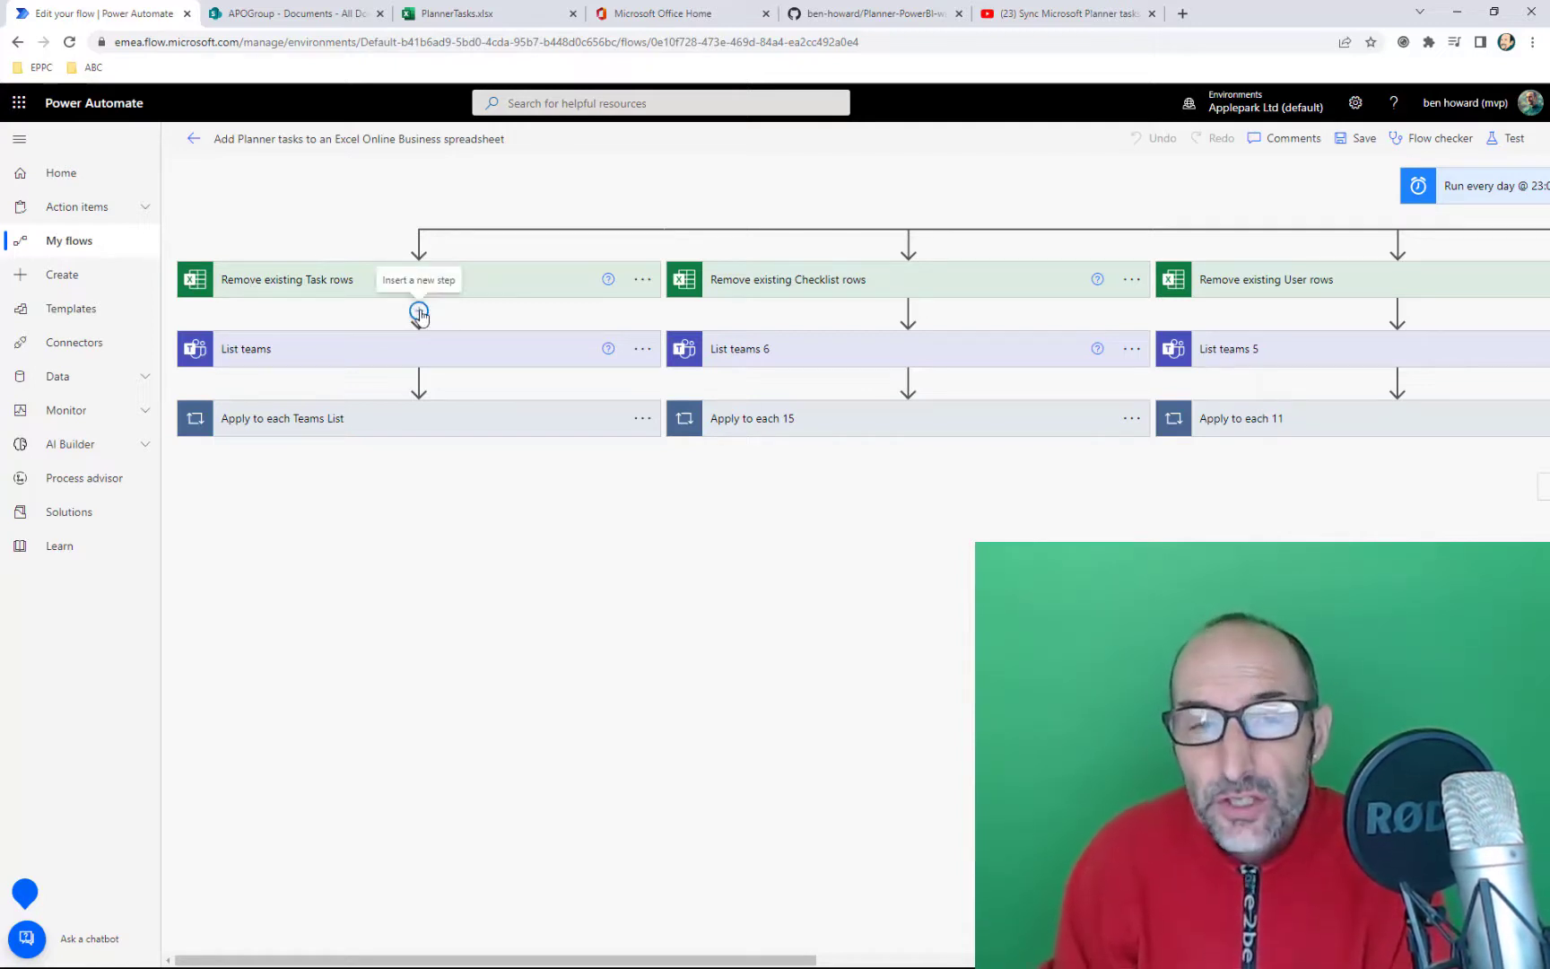
pyautogui.click(419, 313)
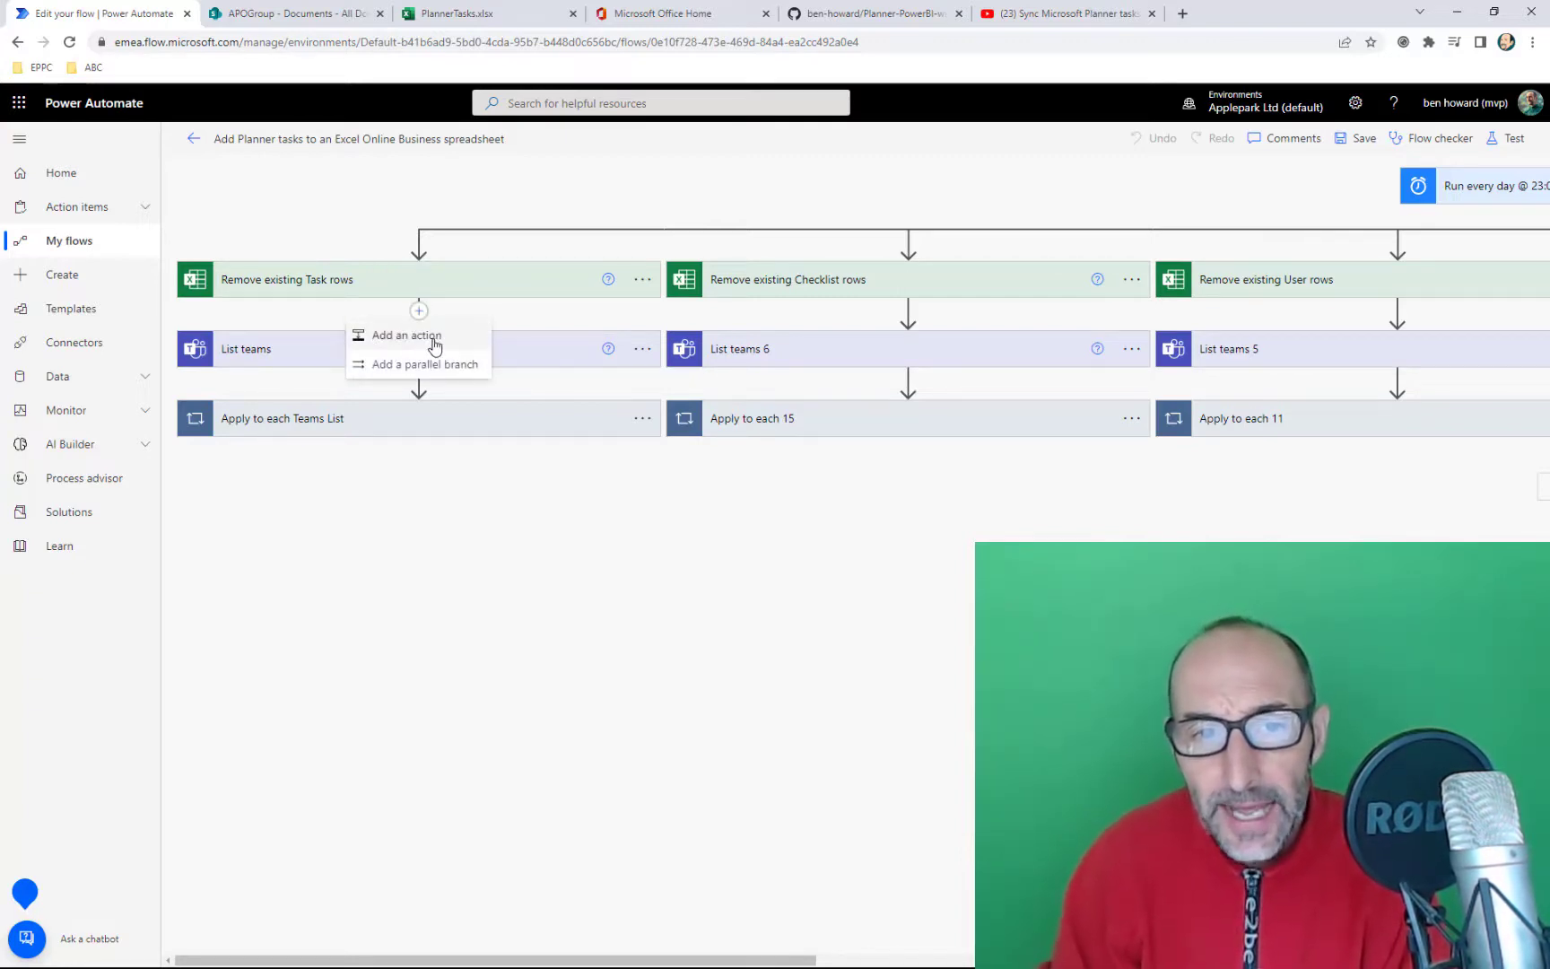
pyautogui.click(435, 345)
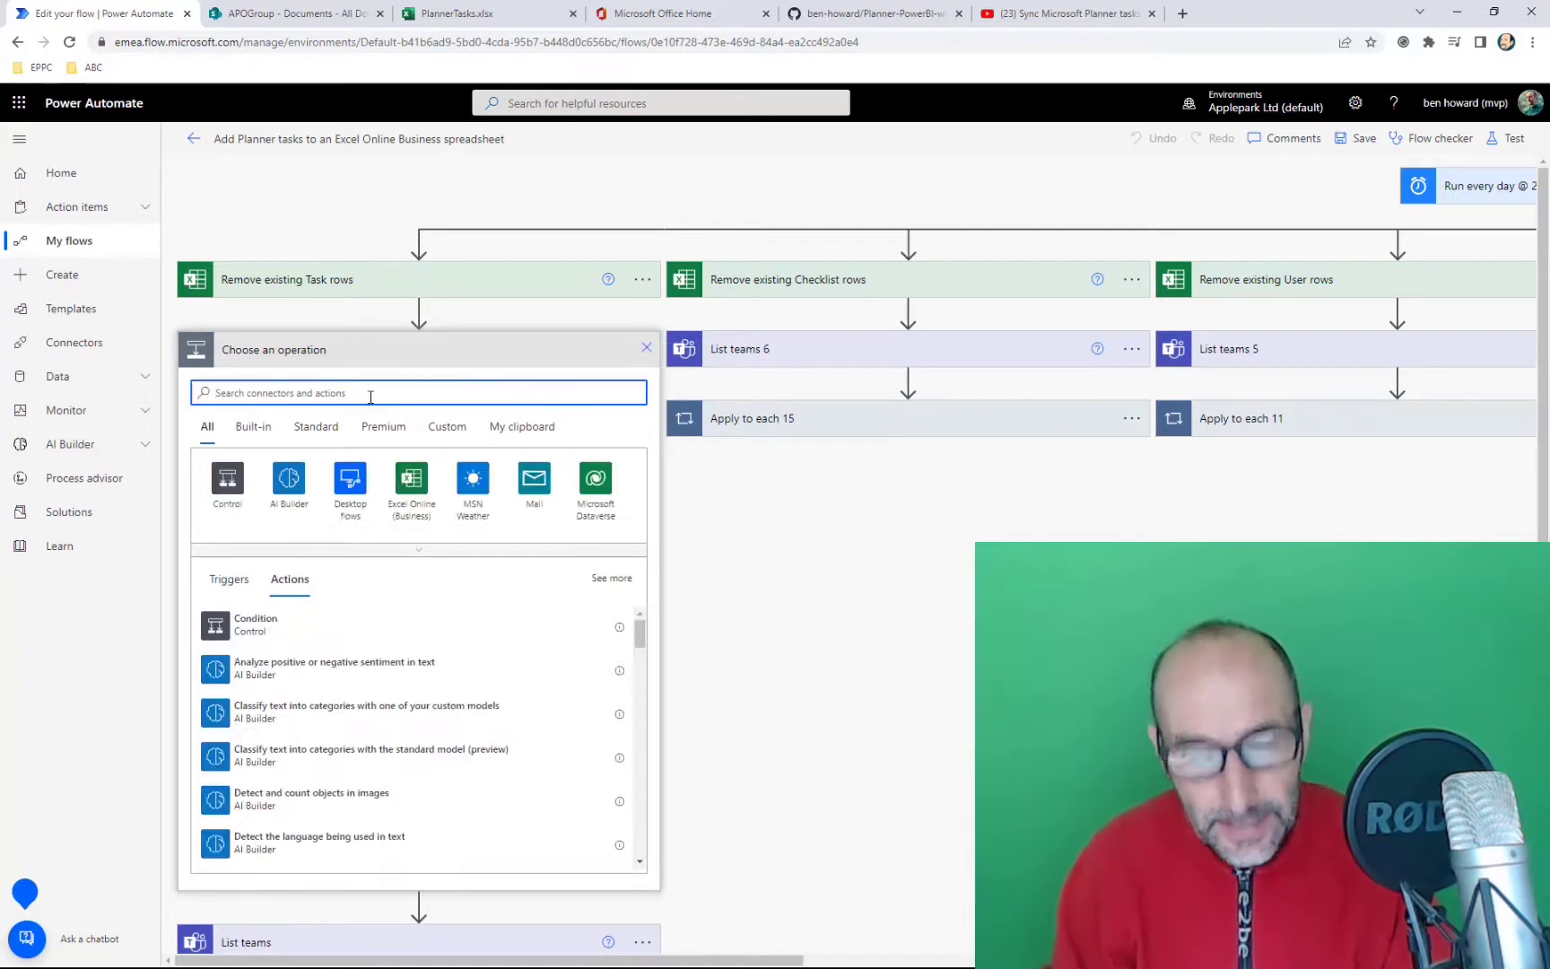
pyautogui.write('scrip')
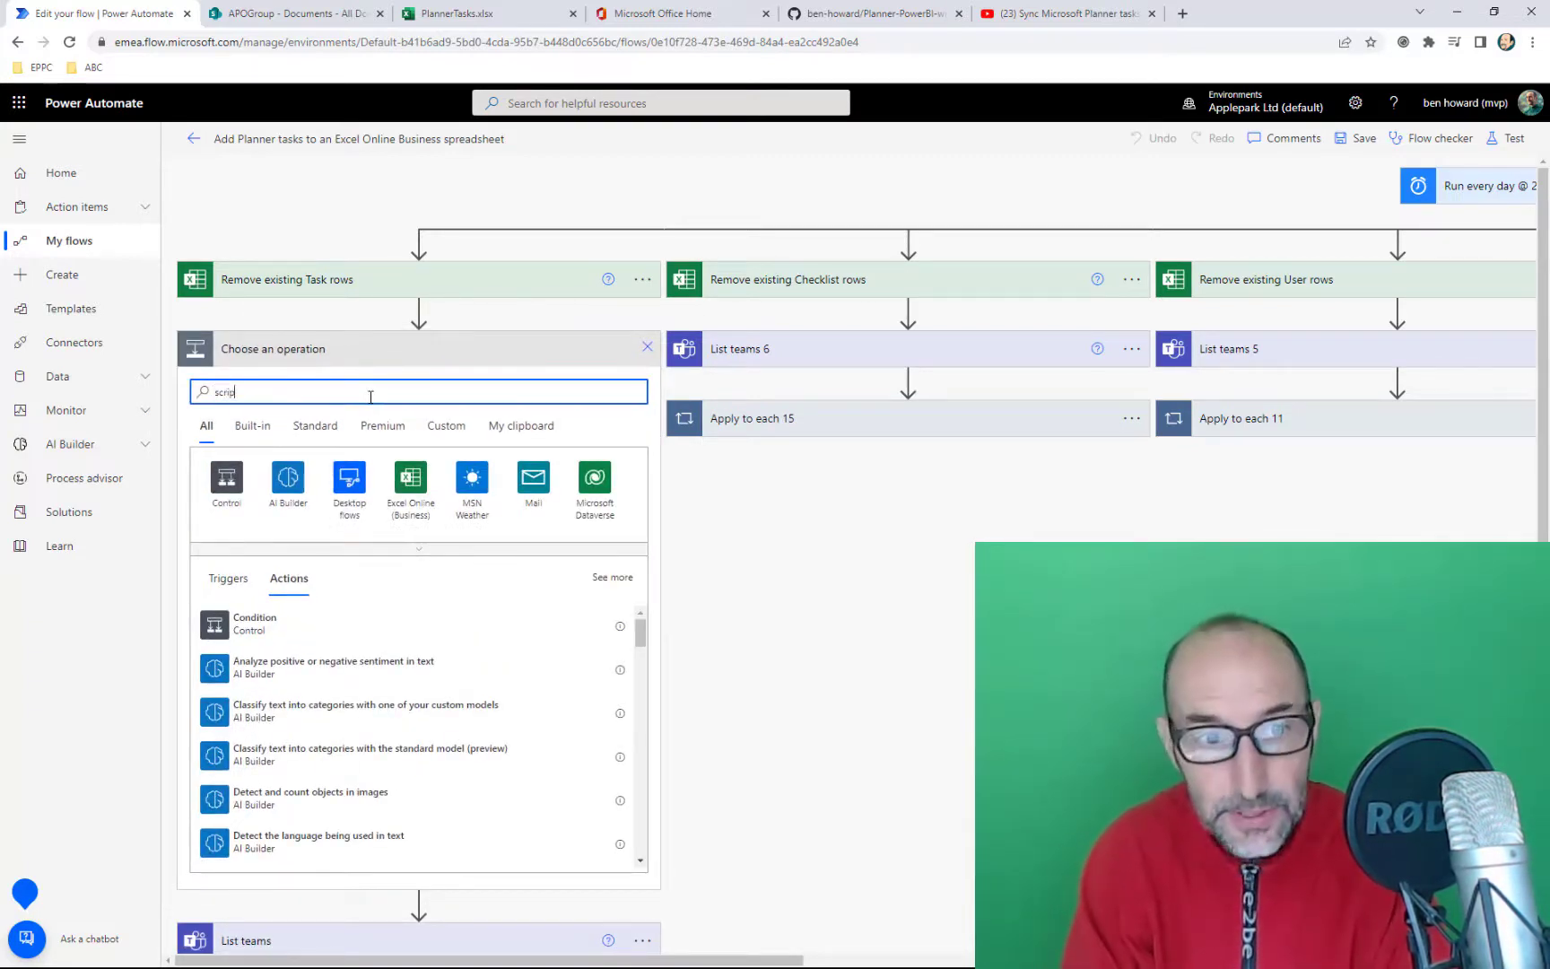
pyautogui.write('t')
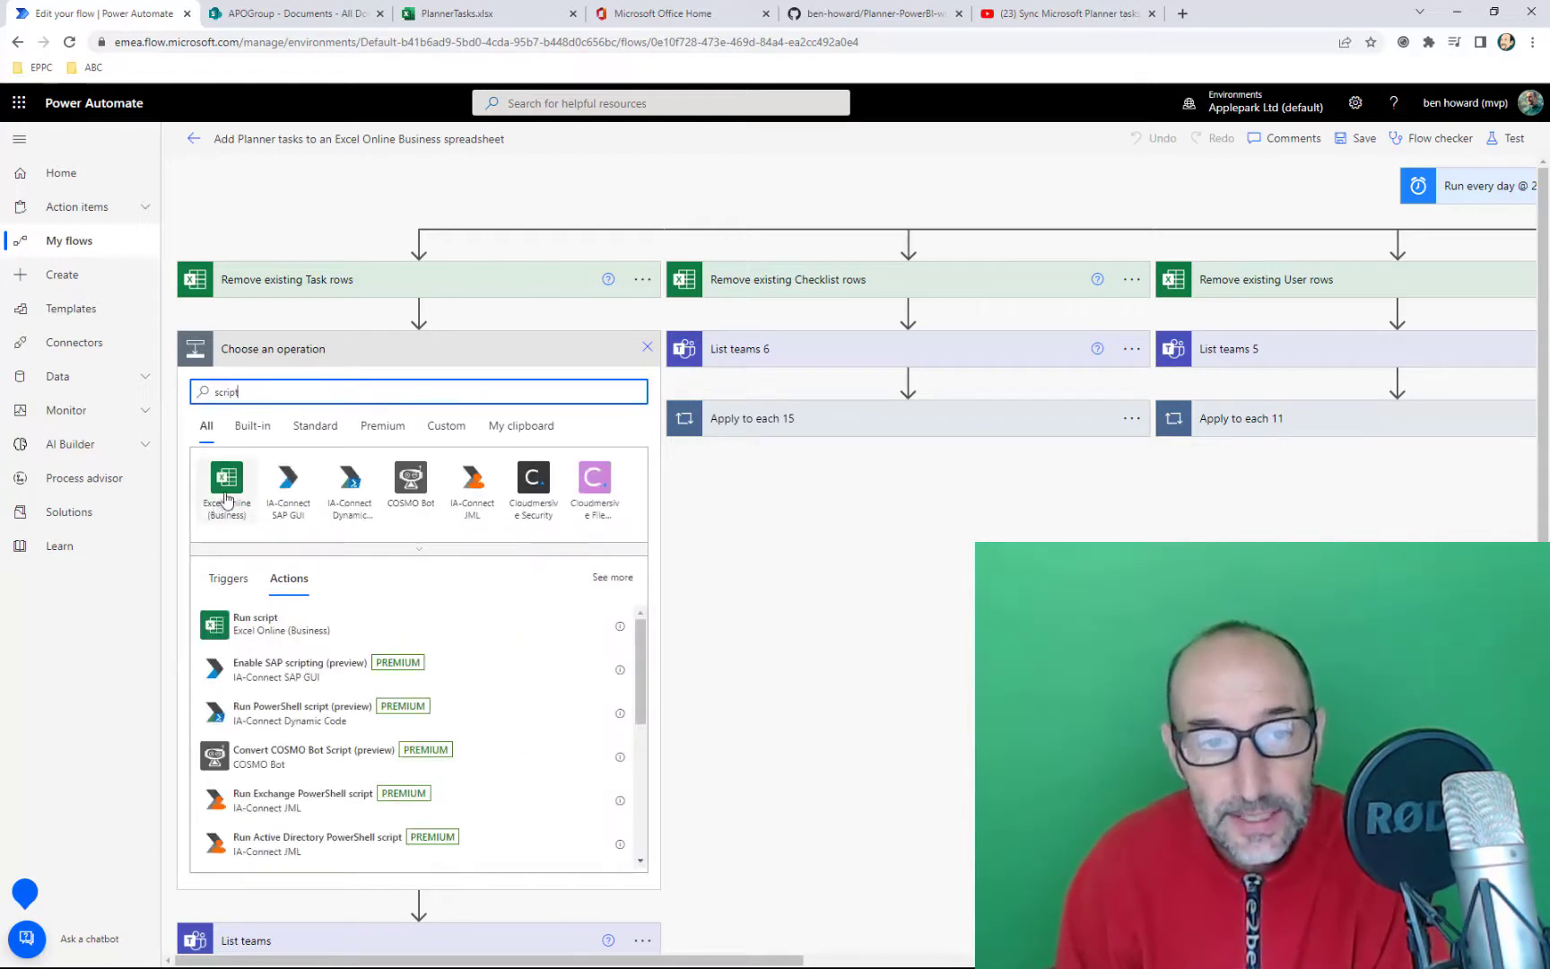
pyautogui.click(255, 625)
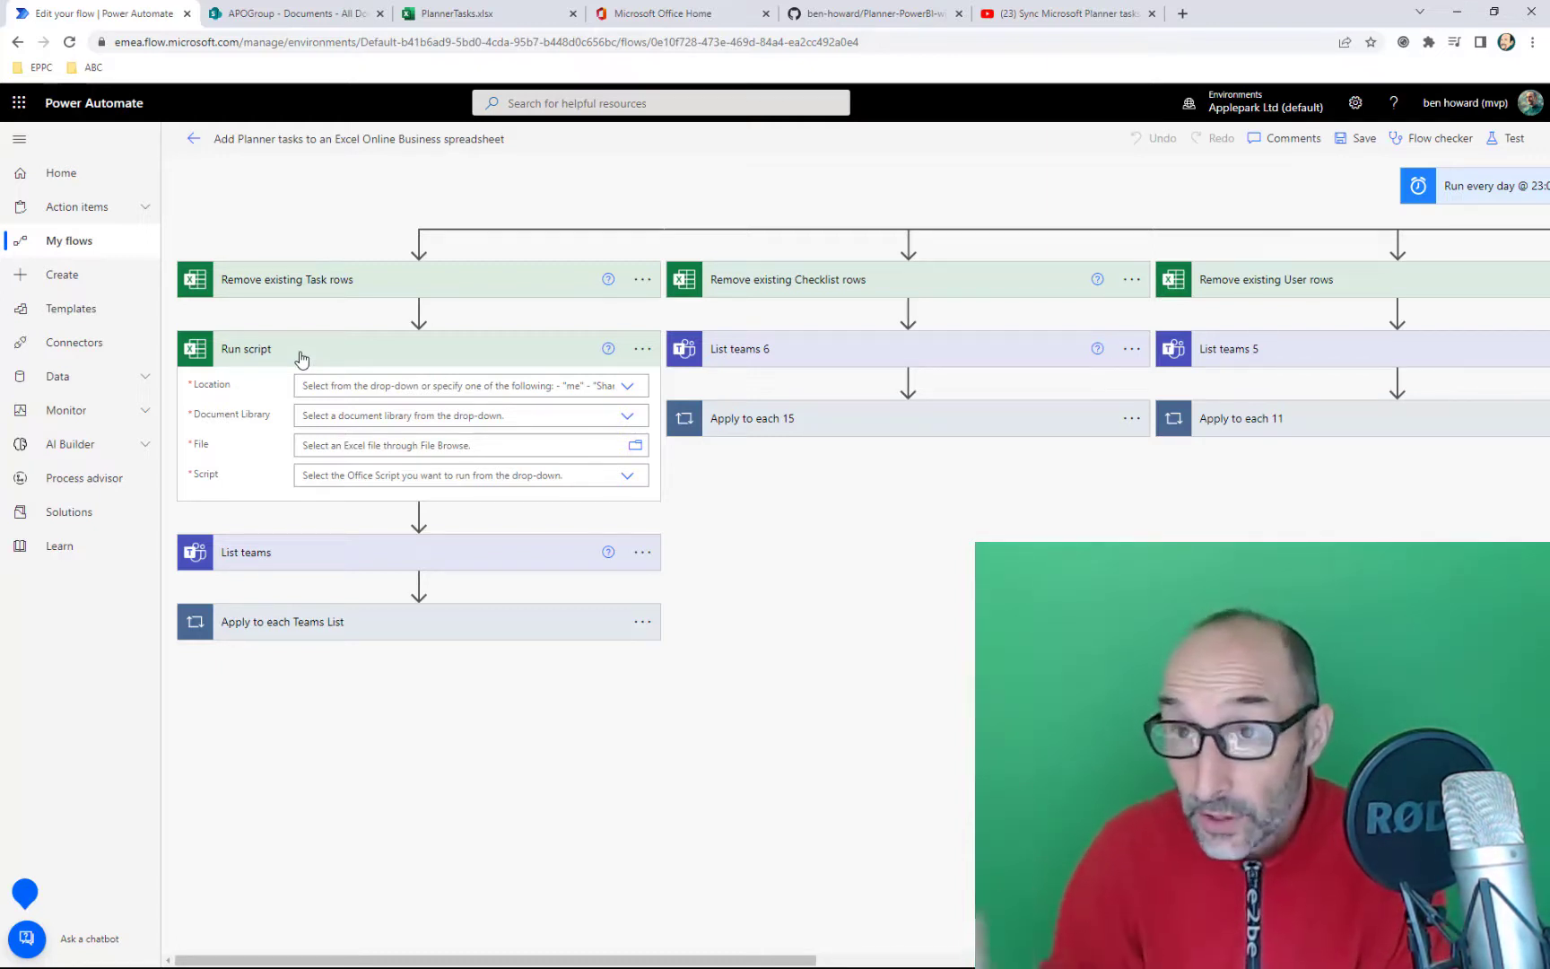
# Set the Run script action's location to Group - APOGroup and its document library to Documents
pyautogui.click(843, 13)
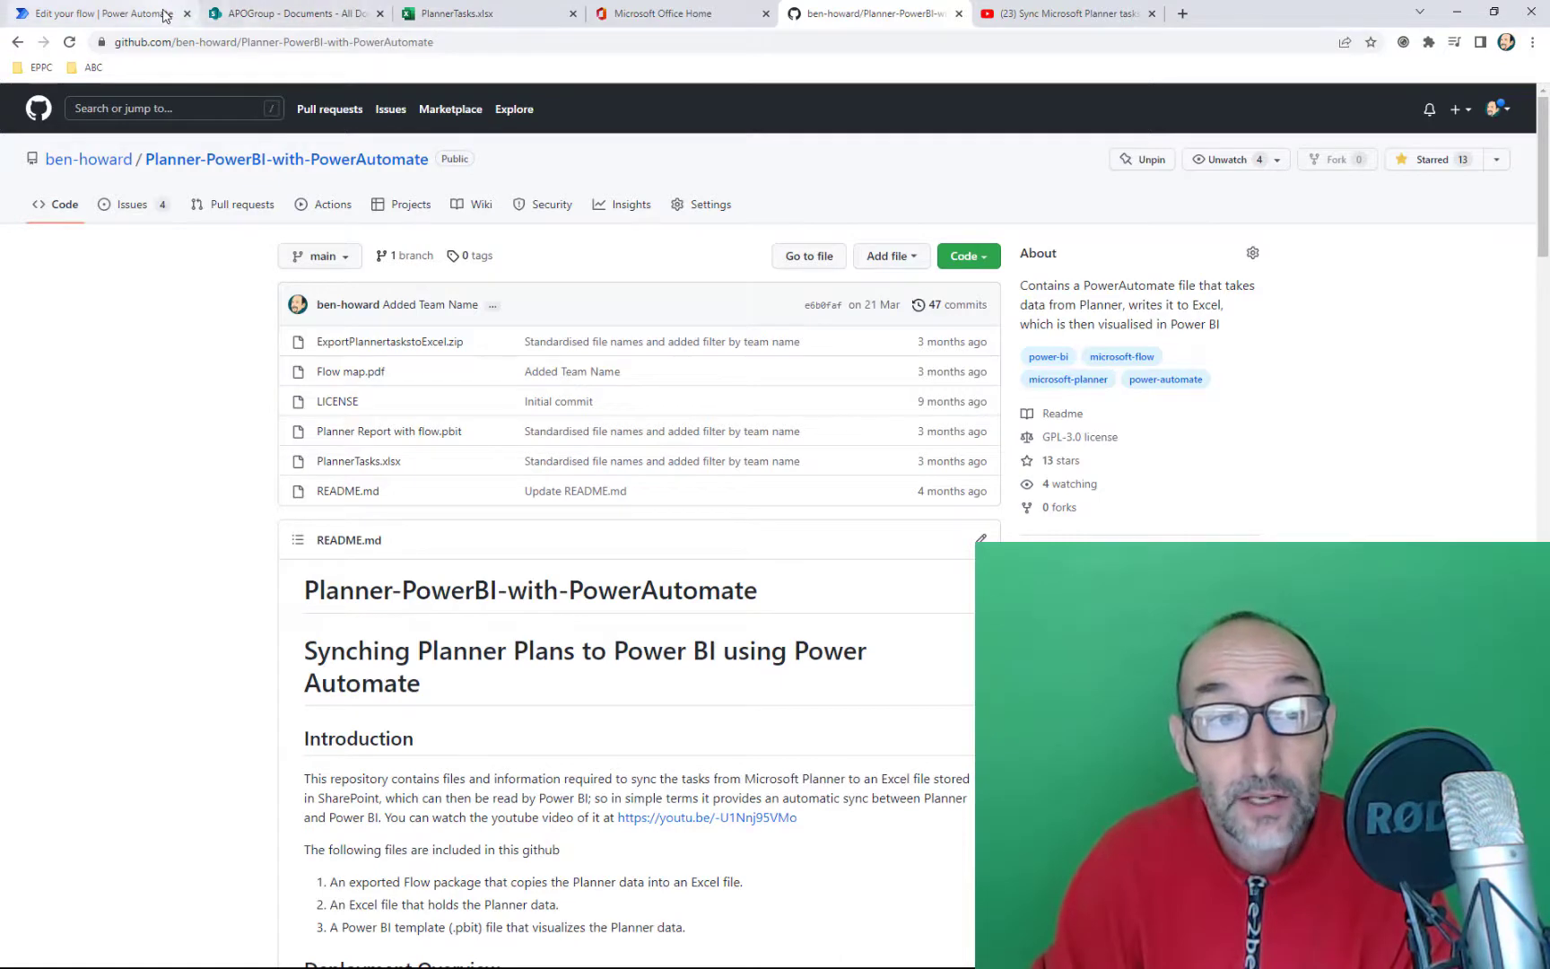
pyautogui.click(165, 15)
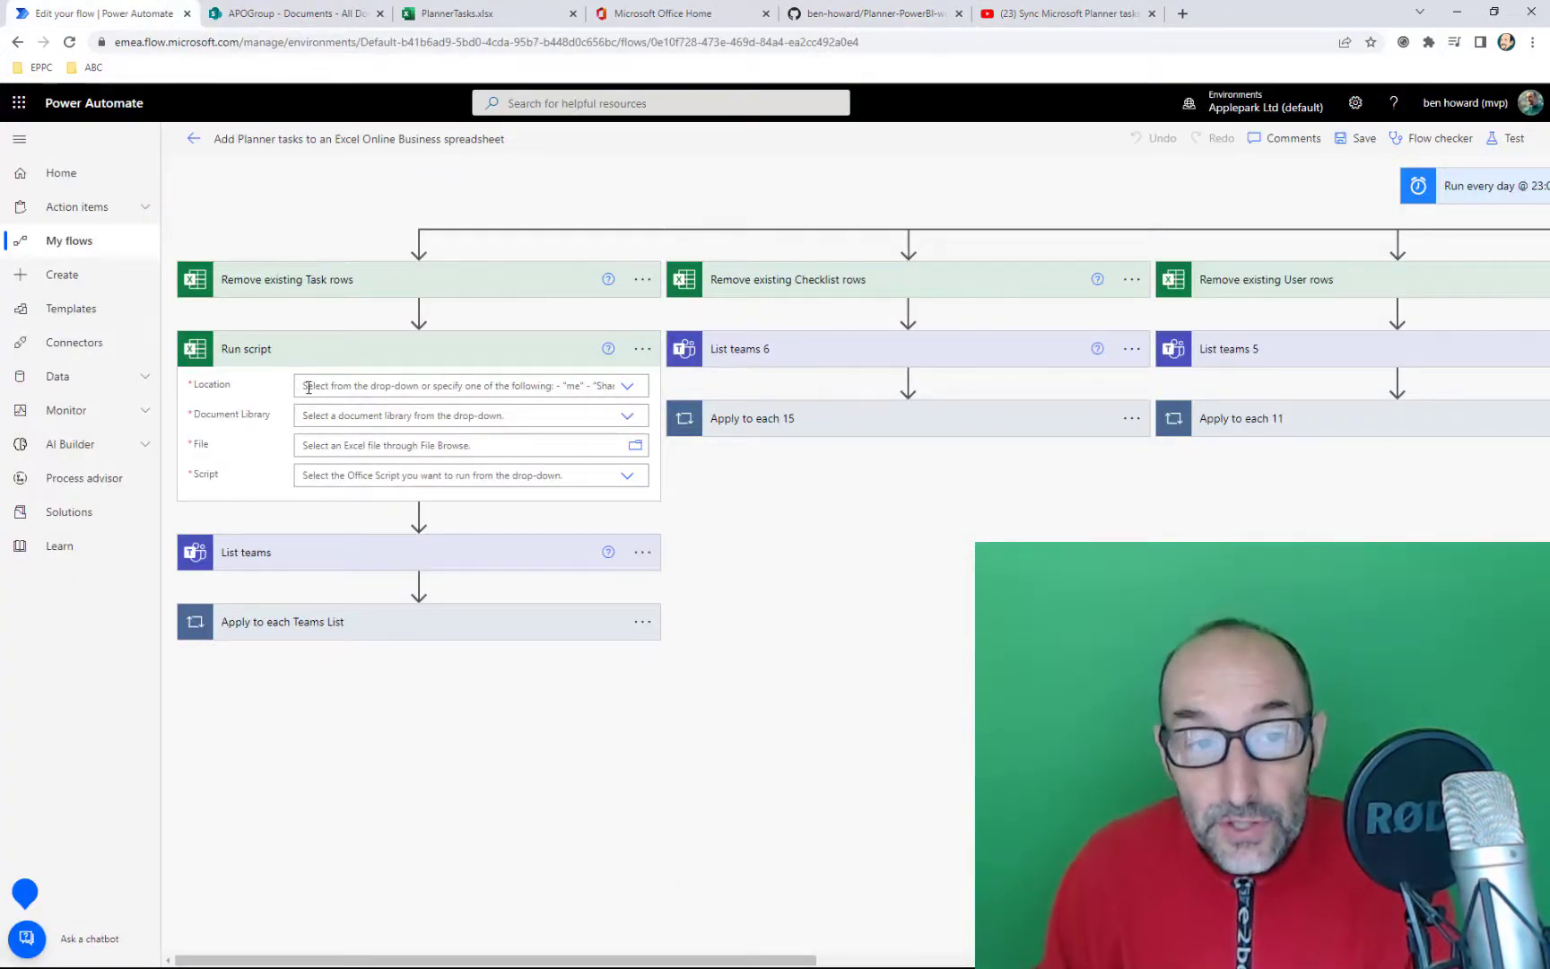
pyautogui.click(629, 390)
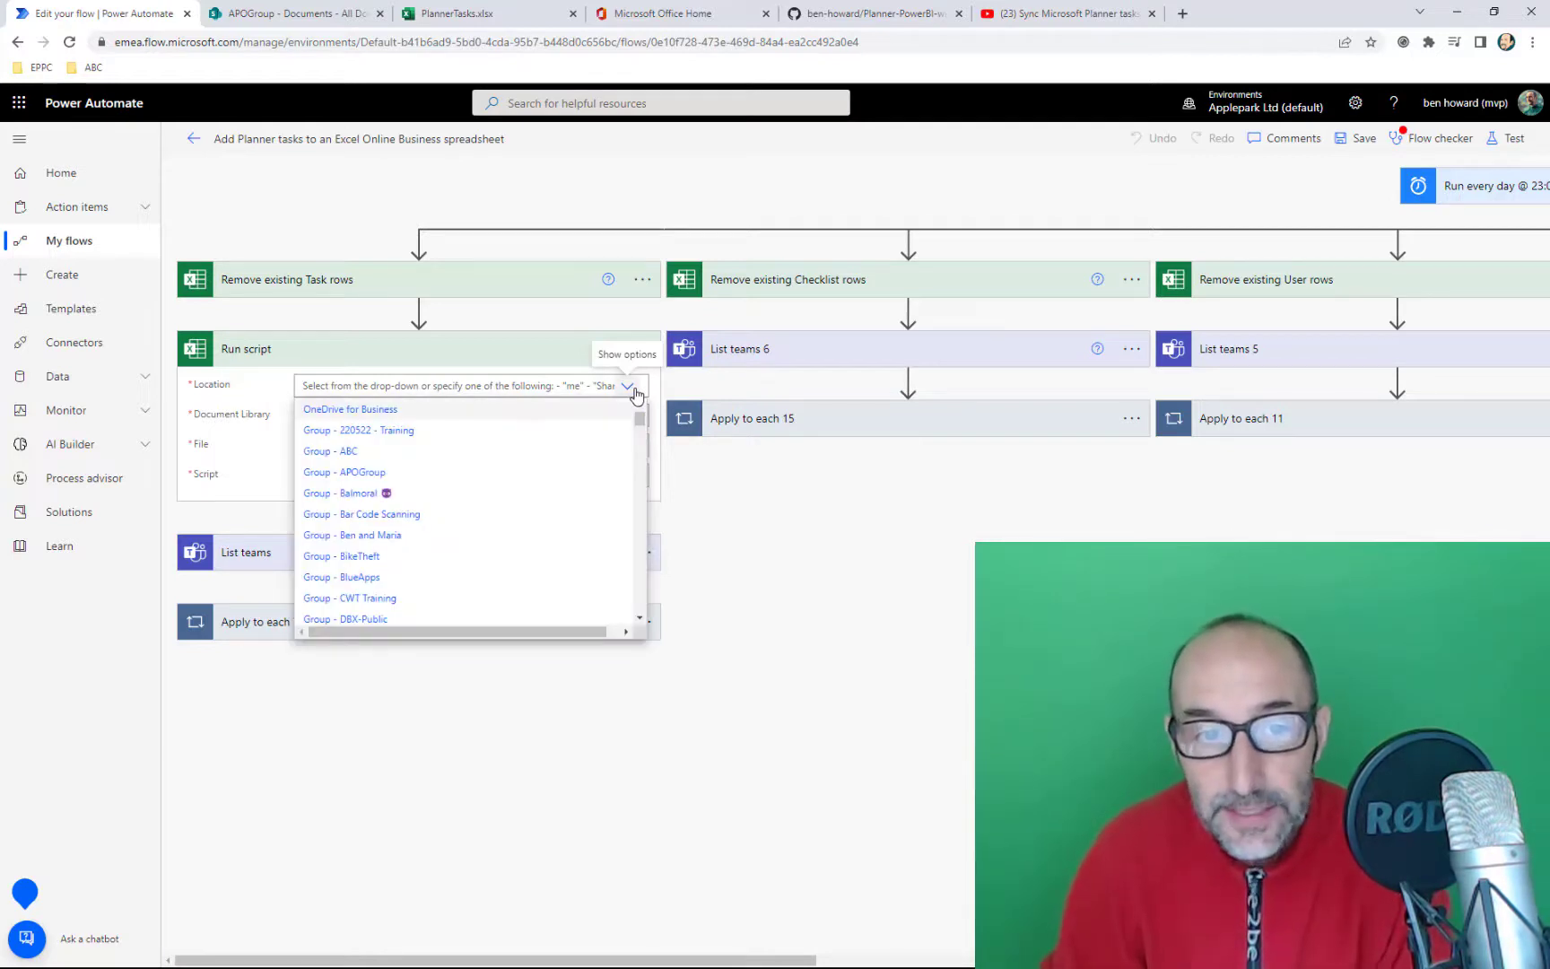
pyautogui.click(376, 480)
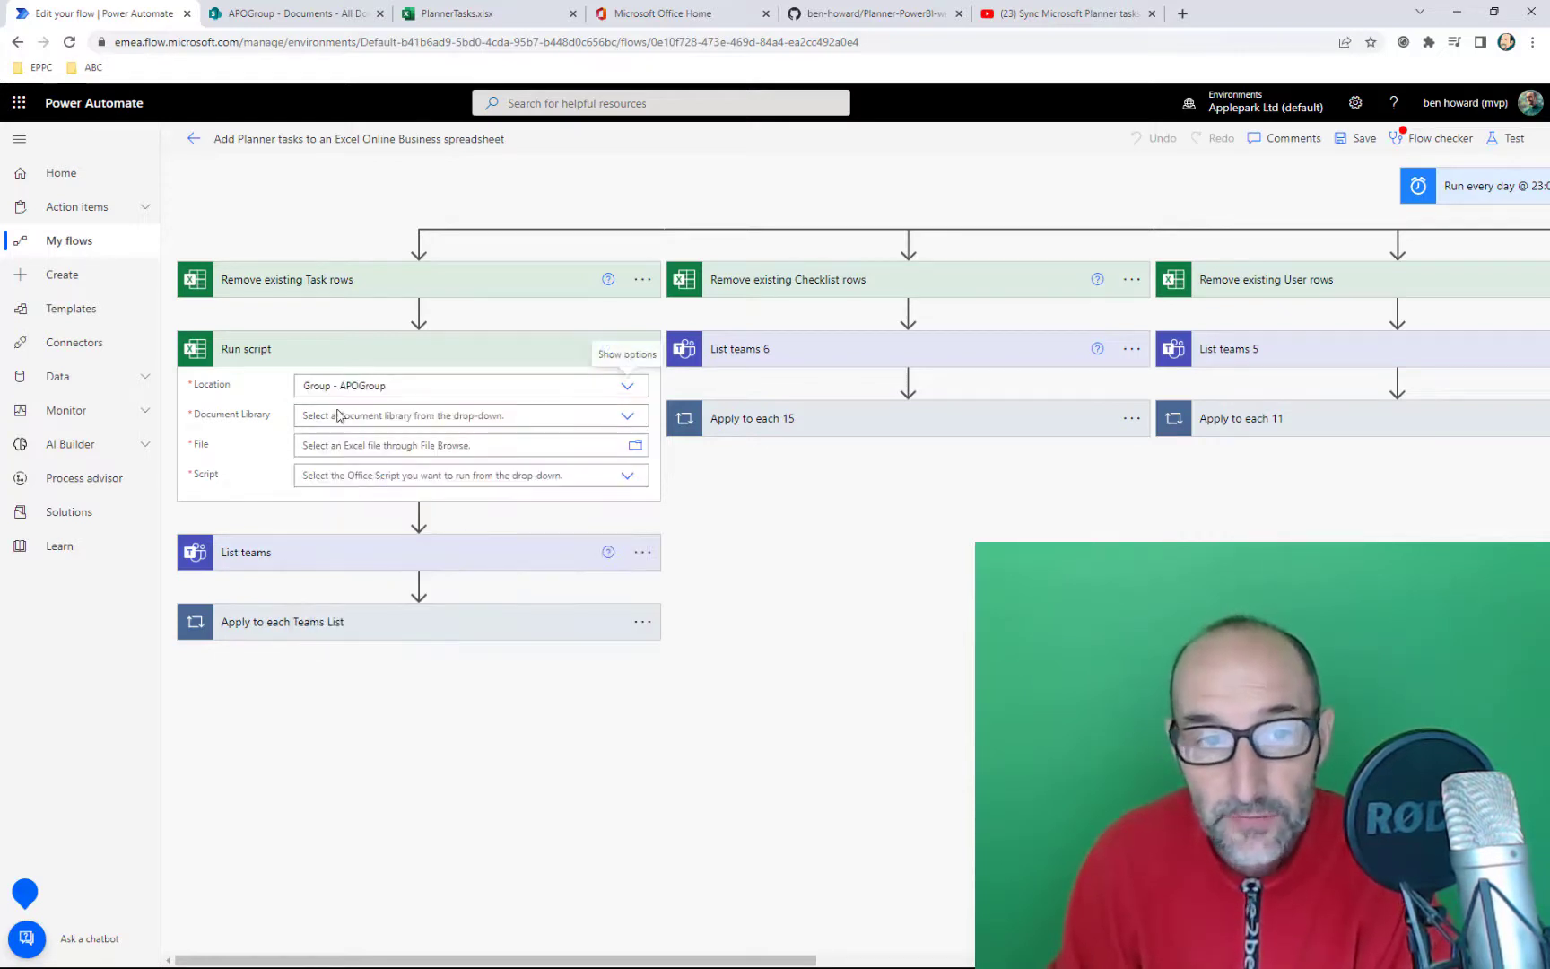
pyautogui.click(626, 418)
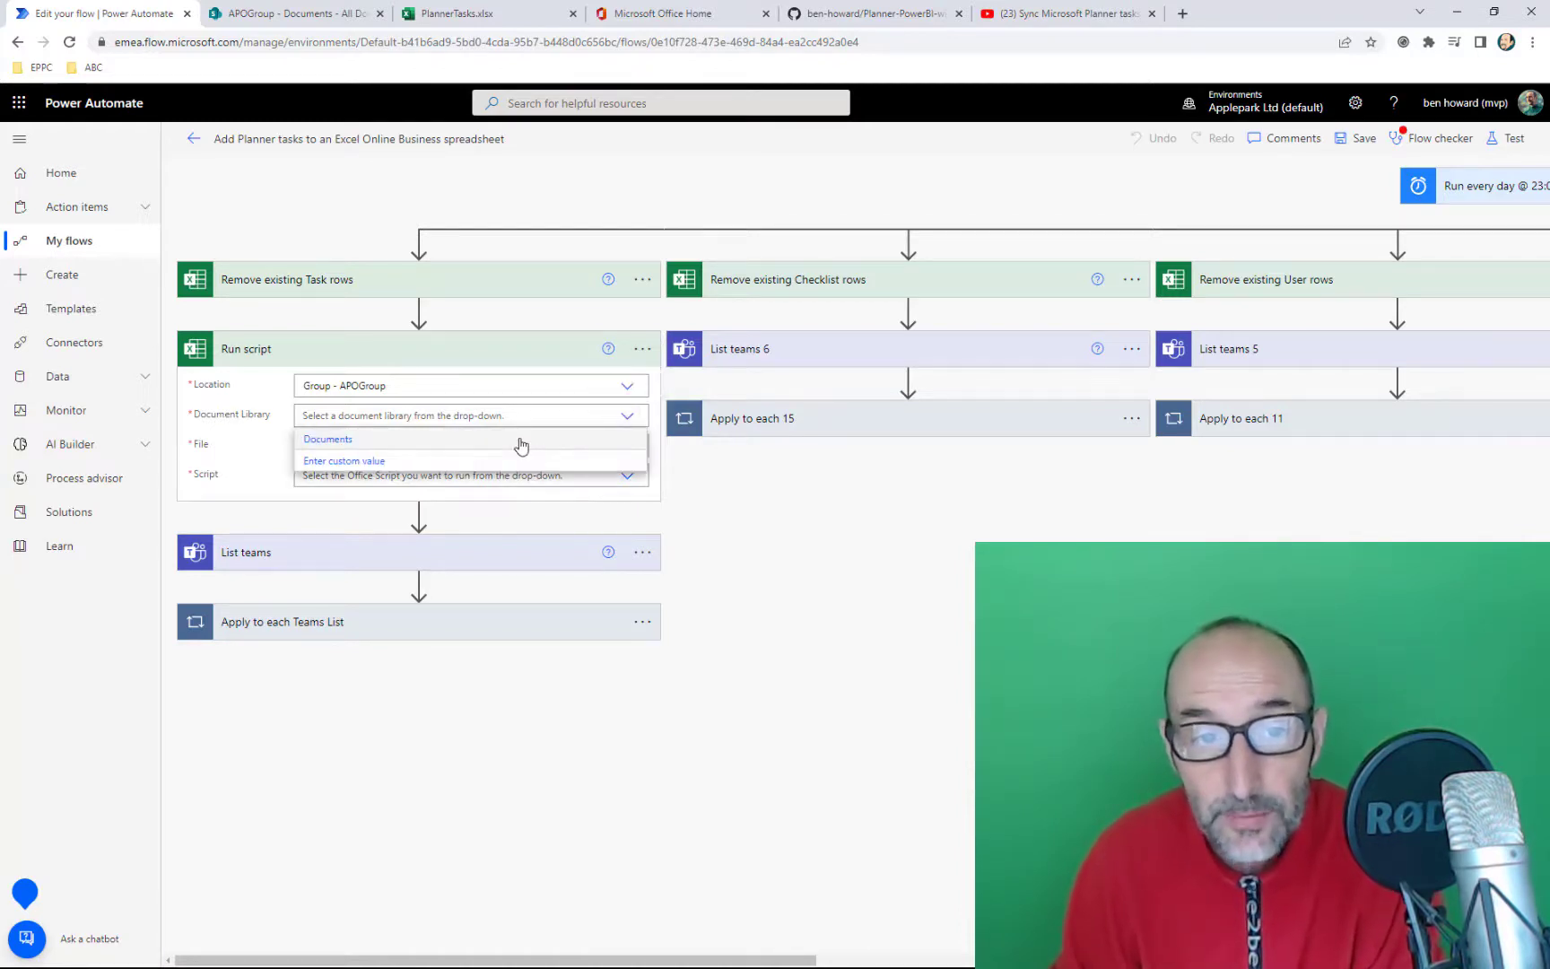
pyautogui.click(520, 442)
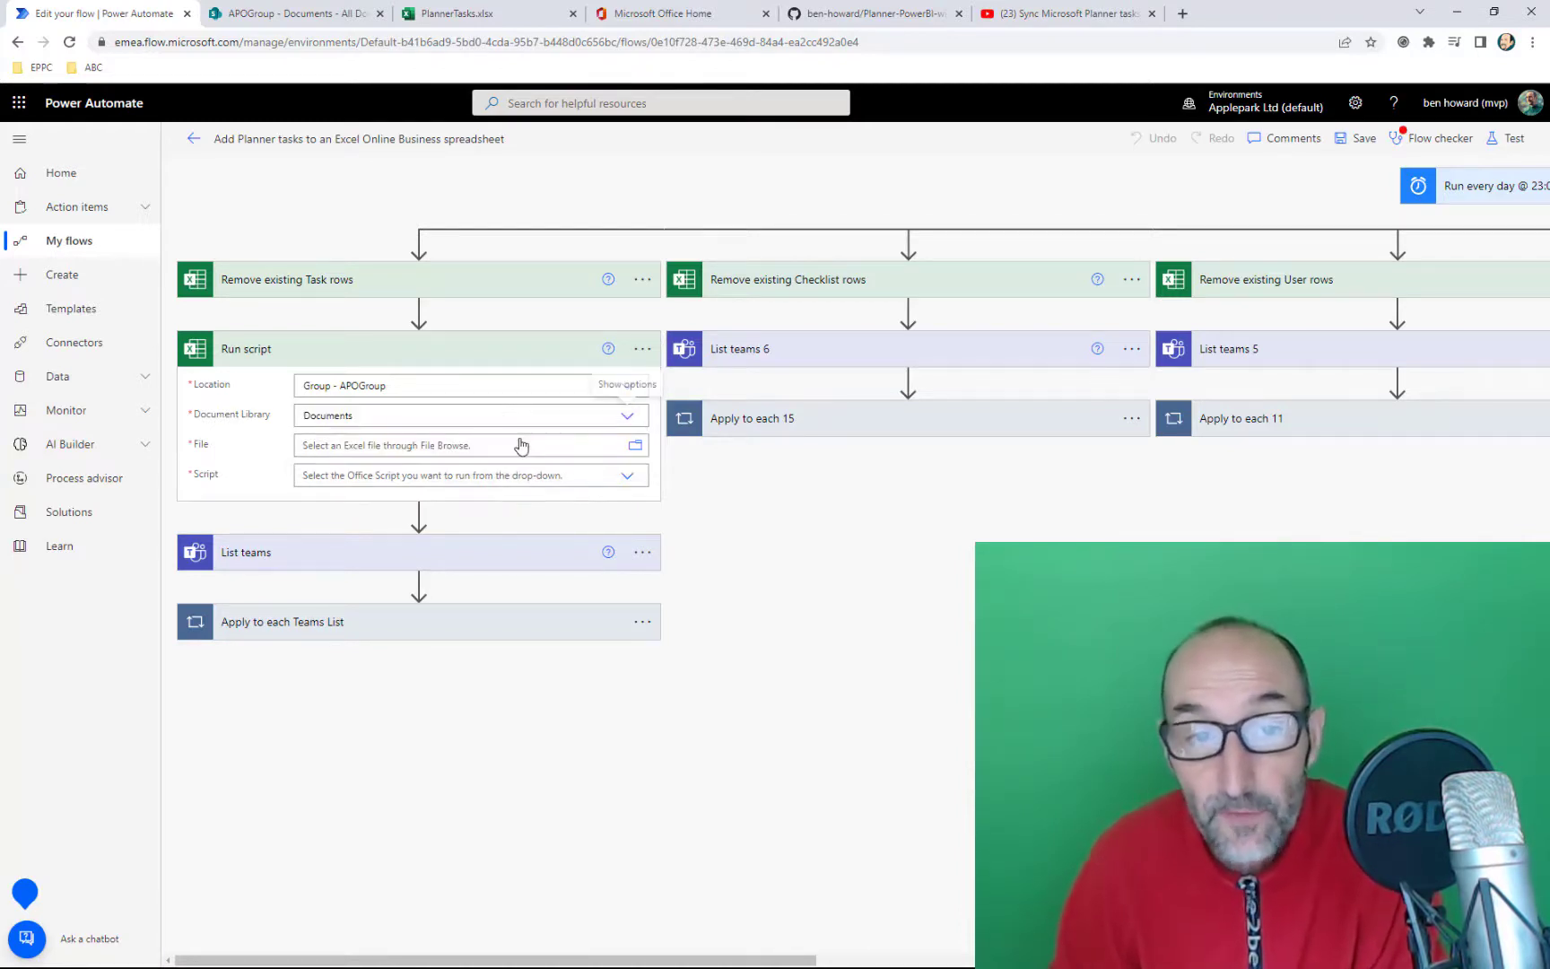
# Choose /PlannerTasks.xlsx as the Run script action's file and Remove_Tasks as its script
pyautogui.click(637, 447)
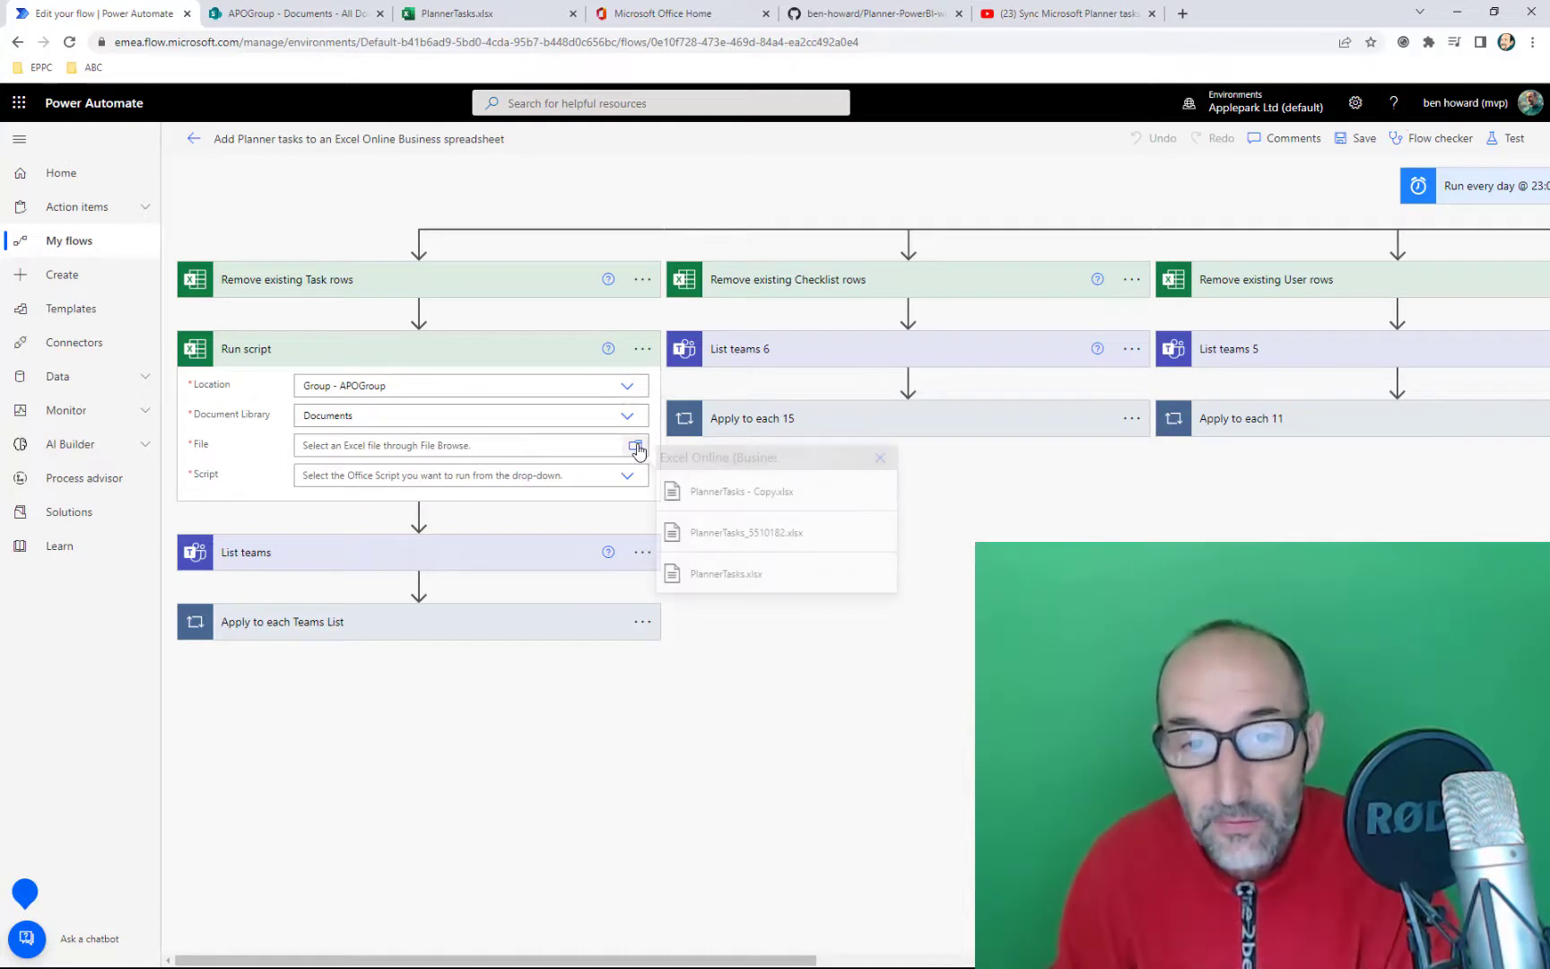
pyautogui.click(744, 575)
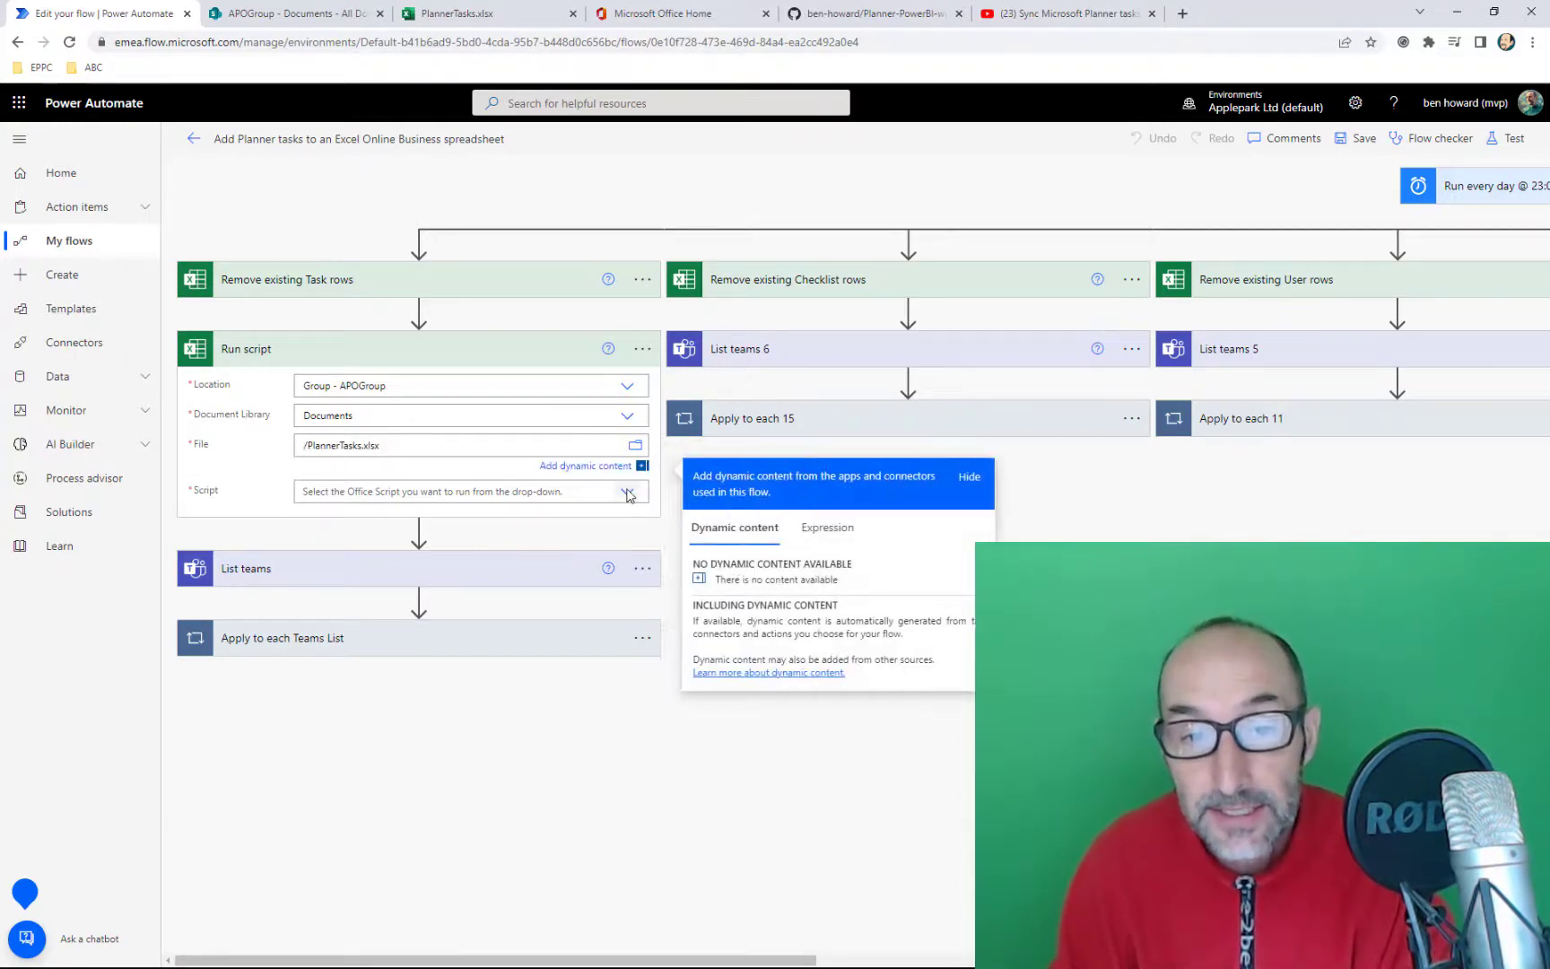
pyautogui.click(628, 493)
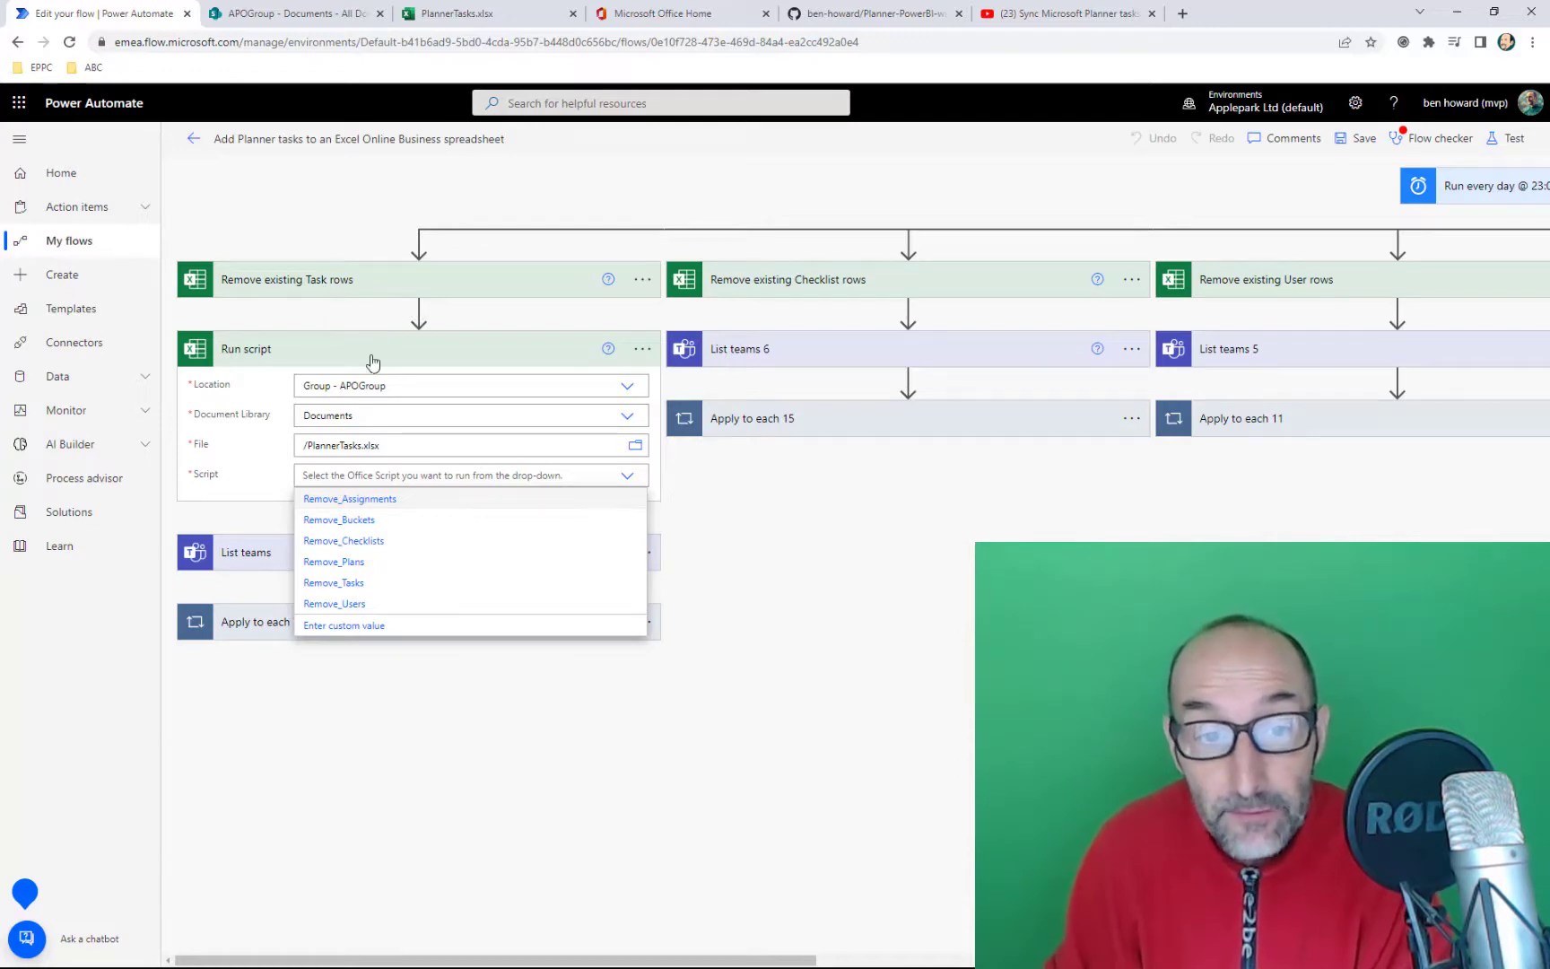
pyautogui.click(381, 591)
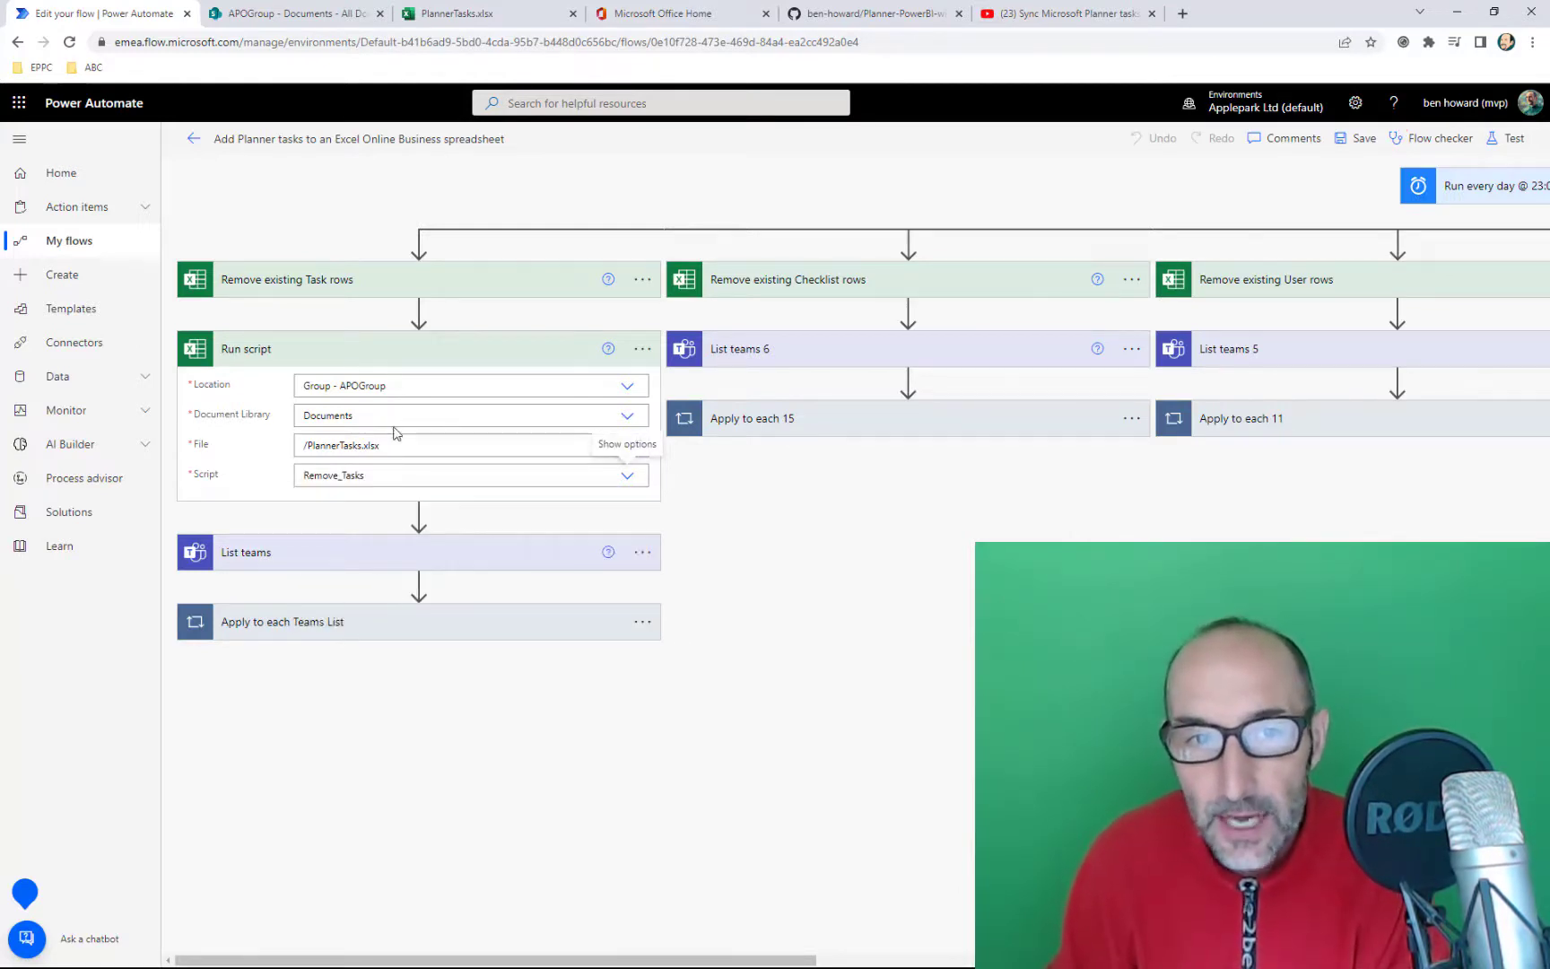
# Expand "Remove existing Task rows" to compare its settings and delete the duplicate Run script action below it
pyautogui.click(429, 288)
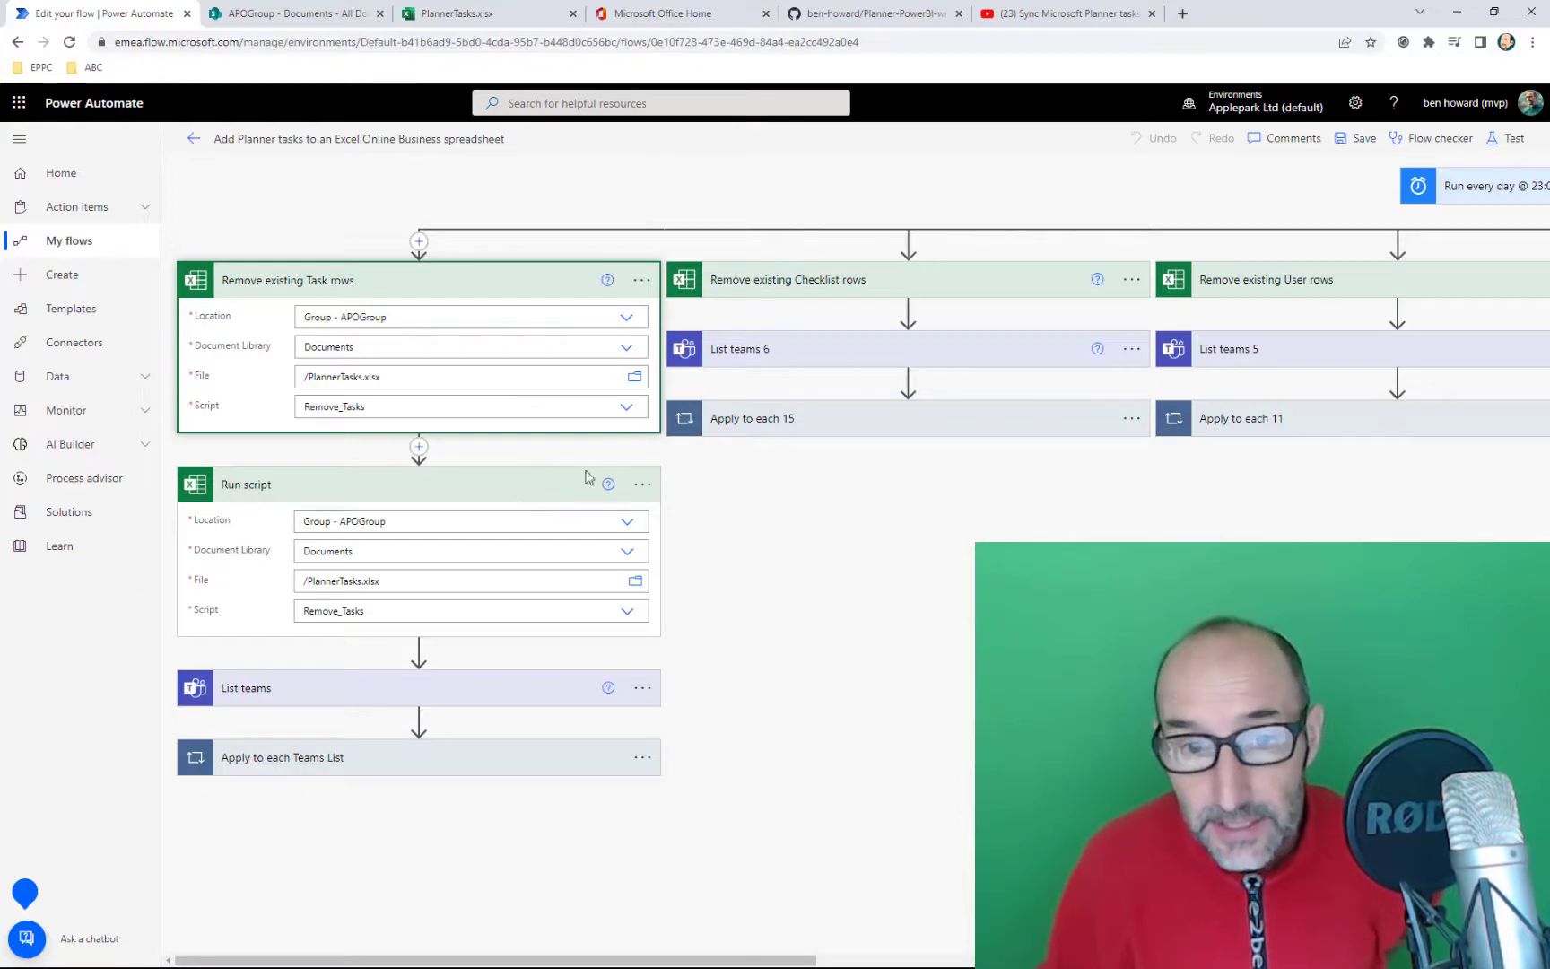
pyautogui.click(642, 484)
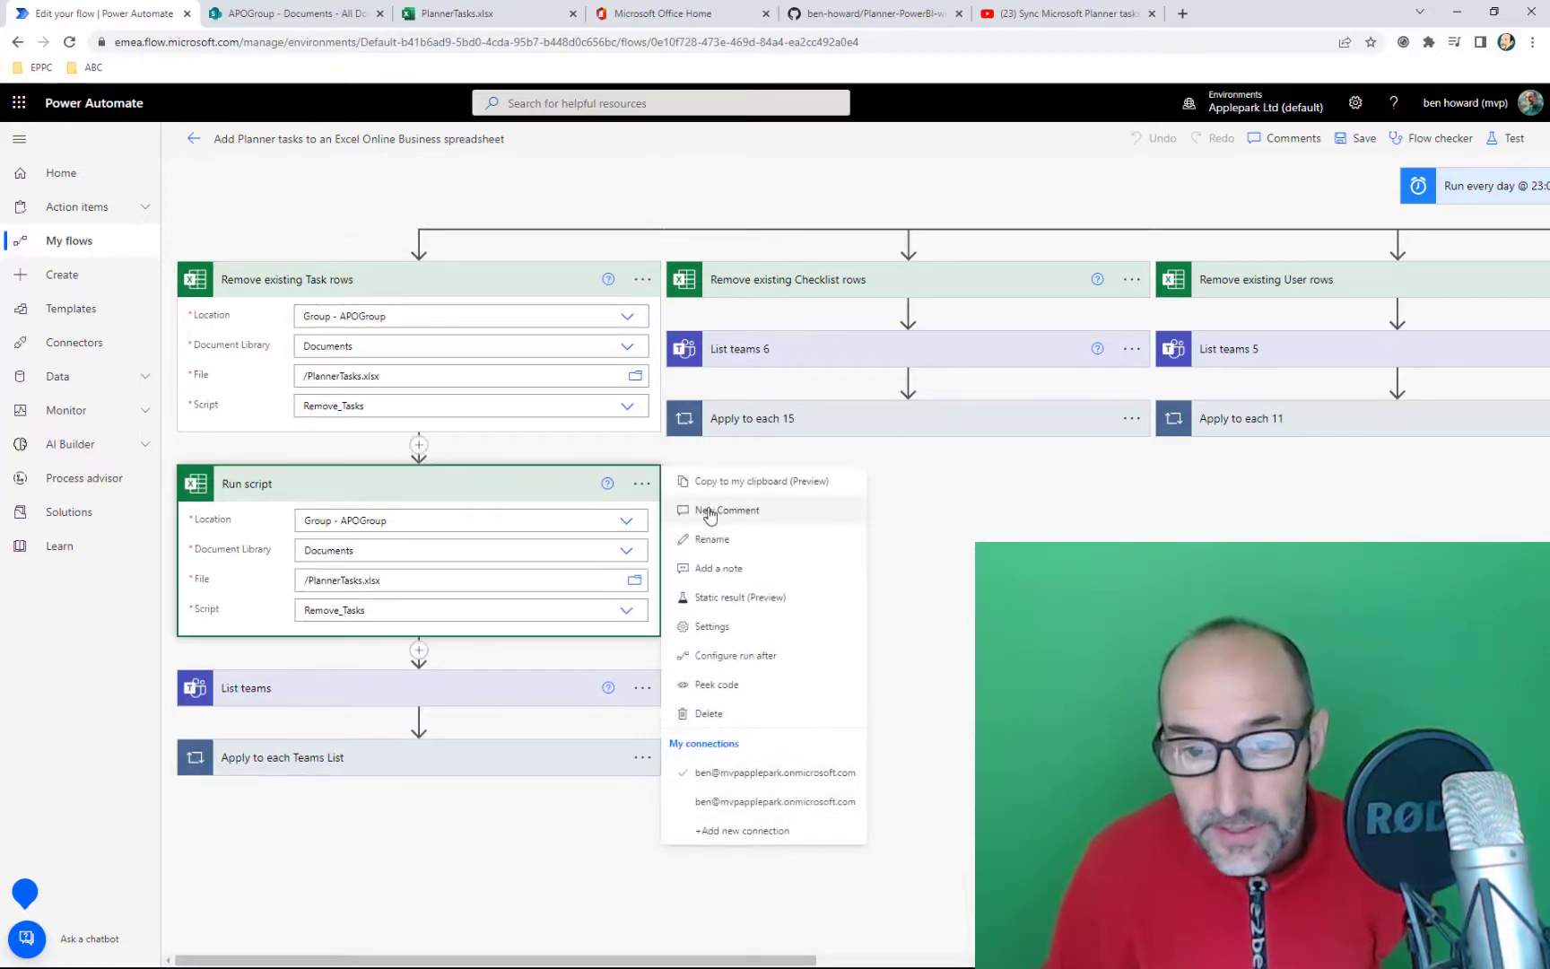
pyautogui.click(701, 715)
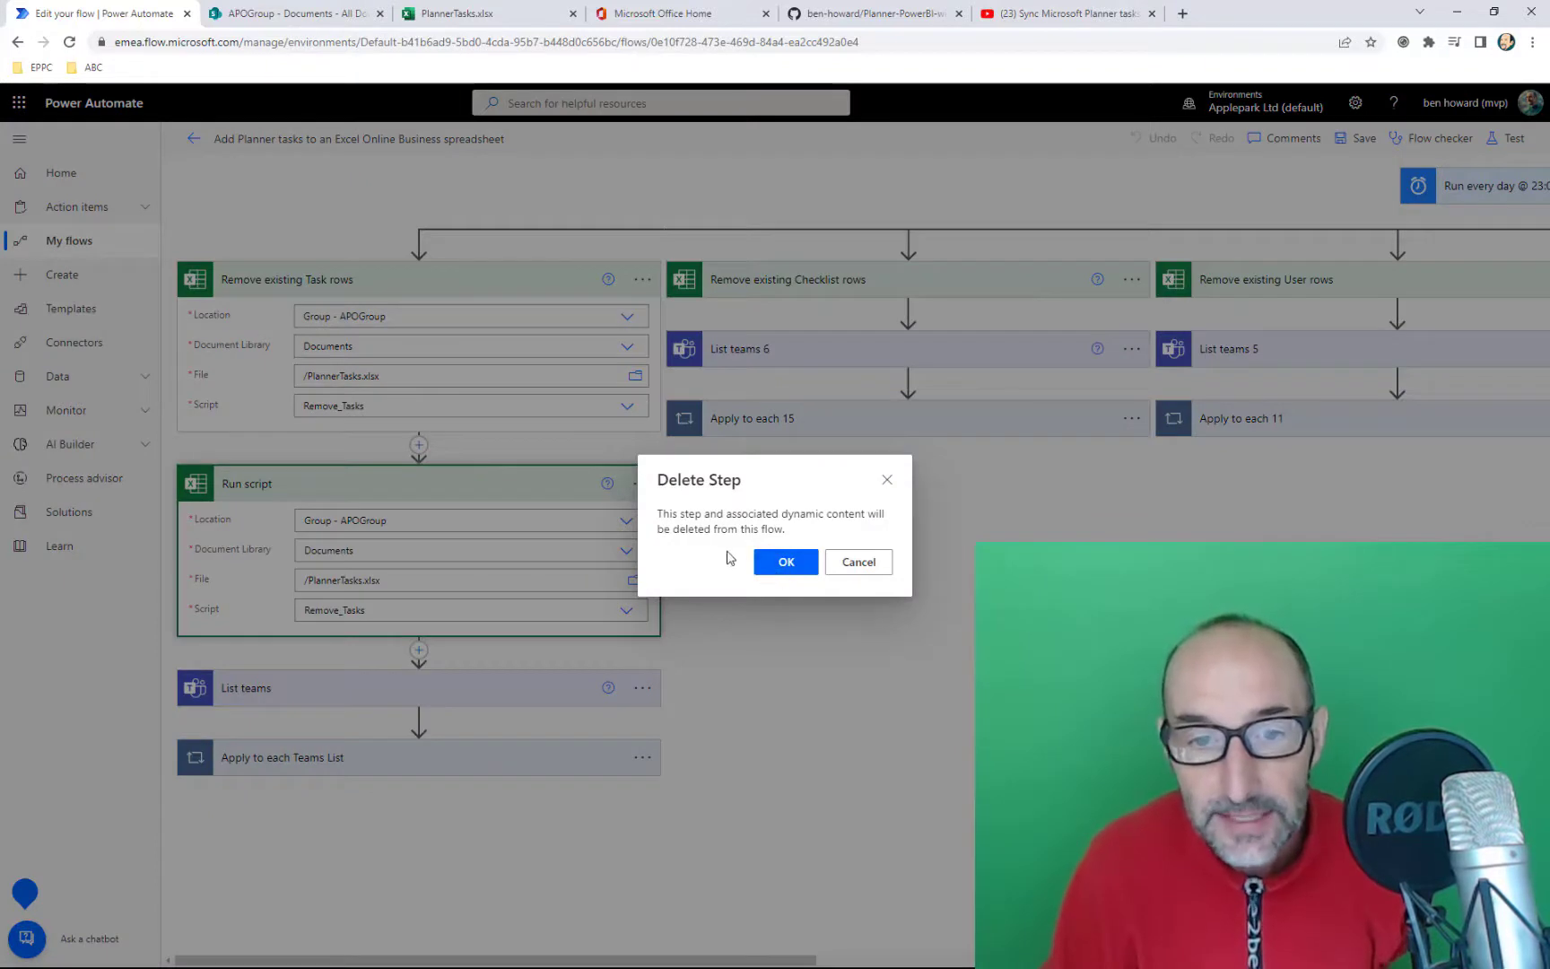
pyautogui.press('Return')
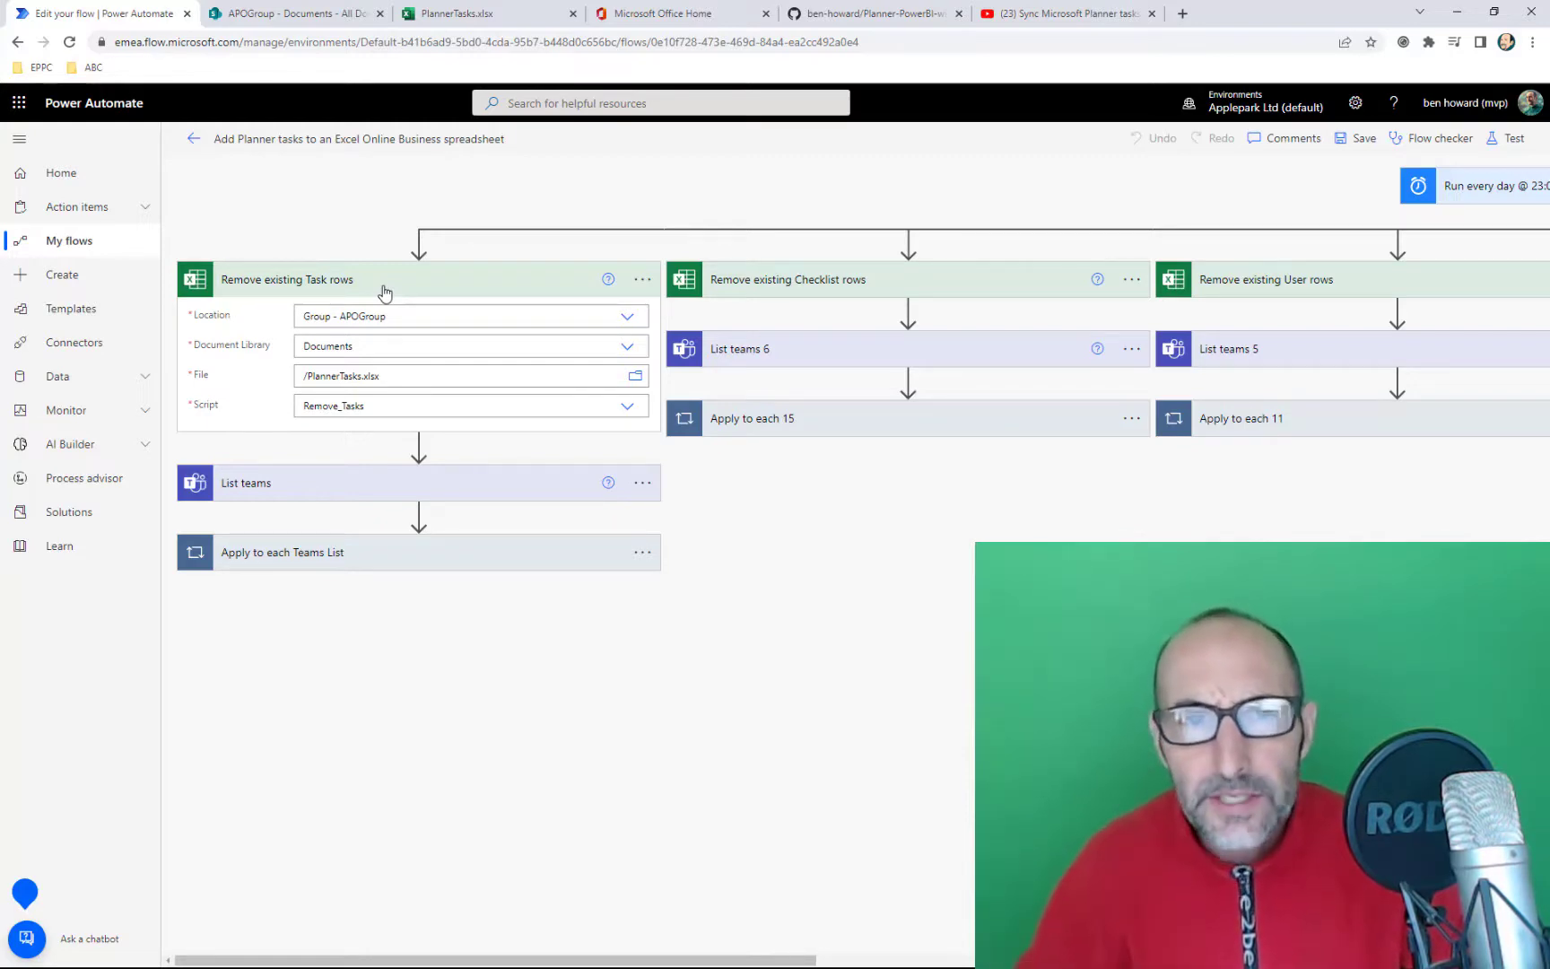
# Switch to PlannerTasks.xlsx in Excel and open the Remove_Tasks Office Script in the code editor
pyautogui.click(444, 18)
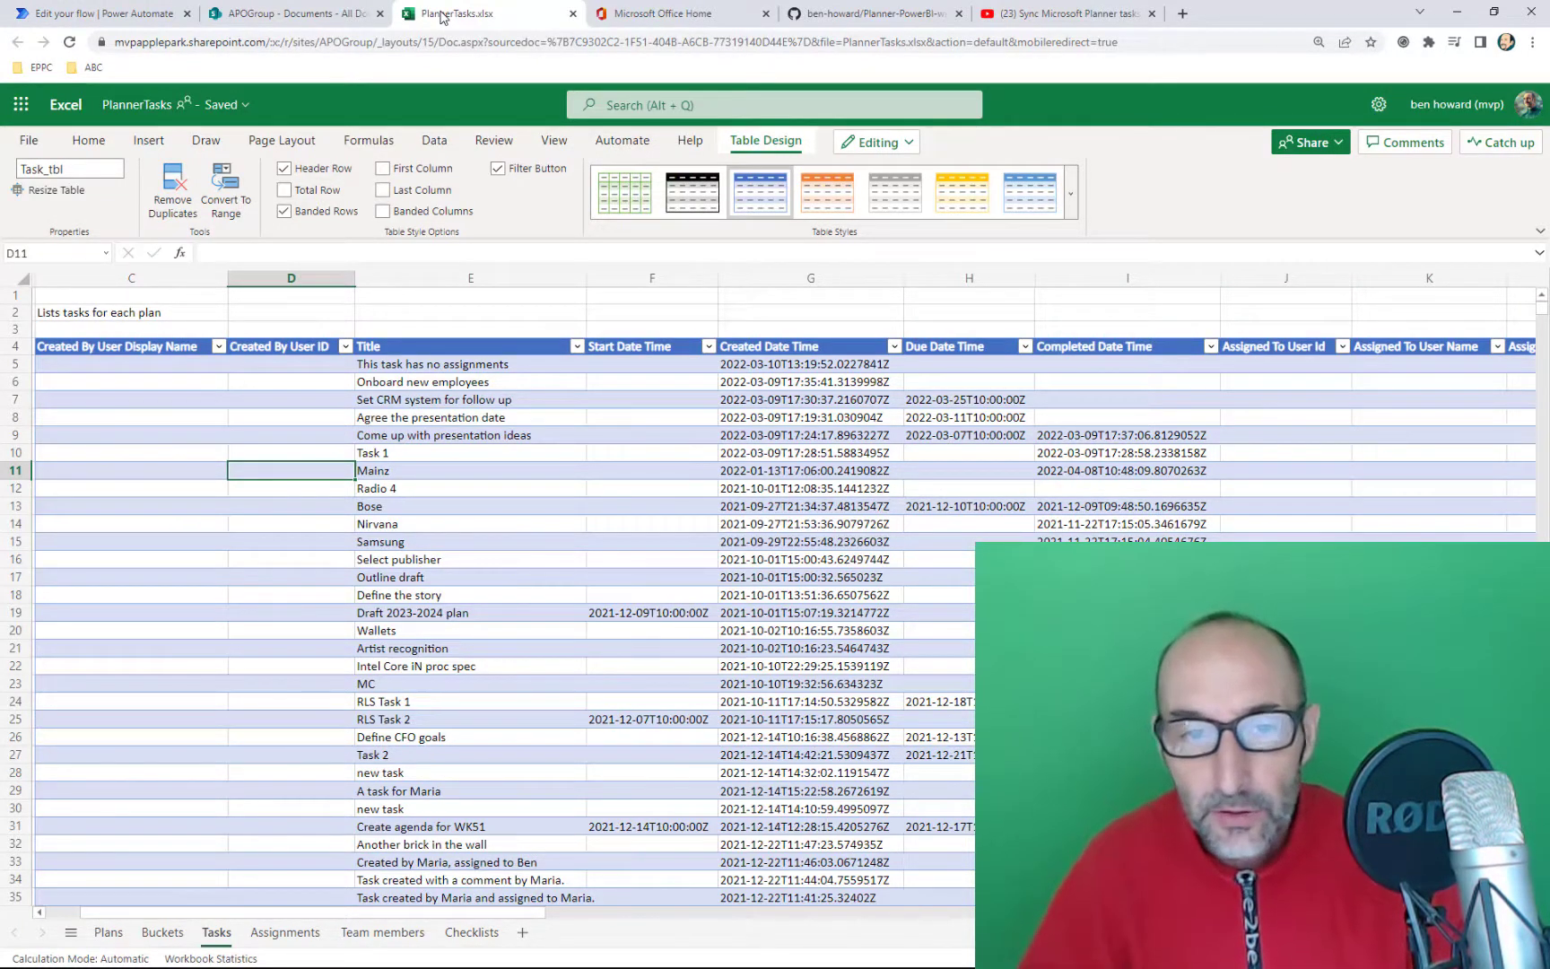
pyautogui.click(628, 144)
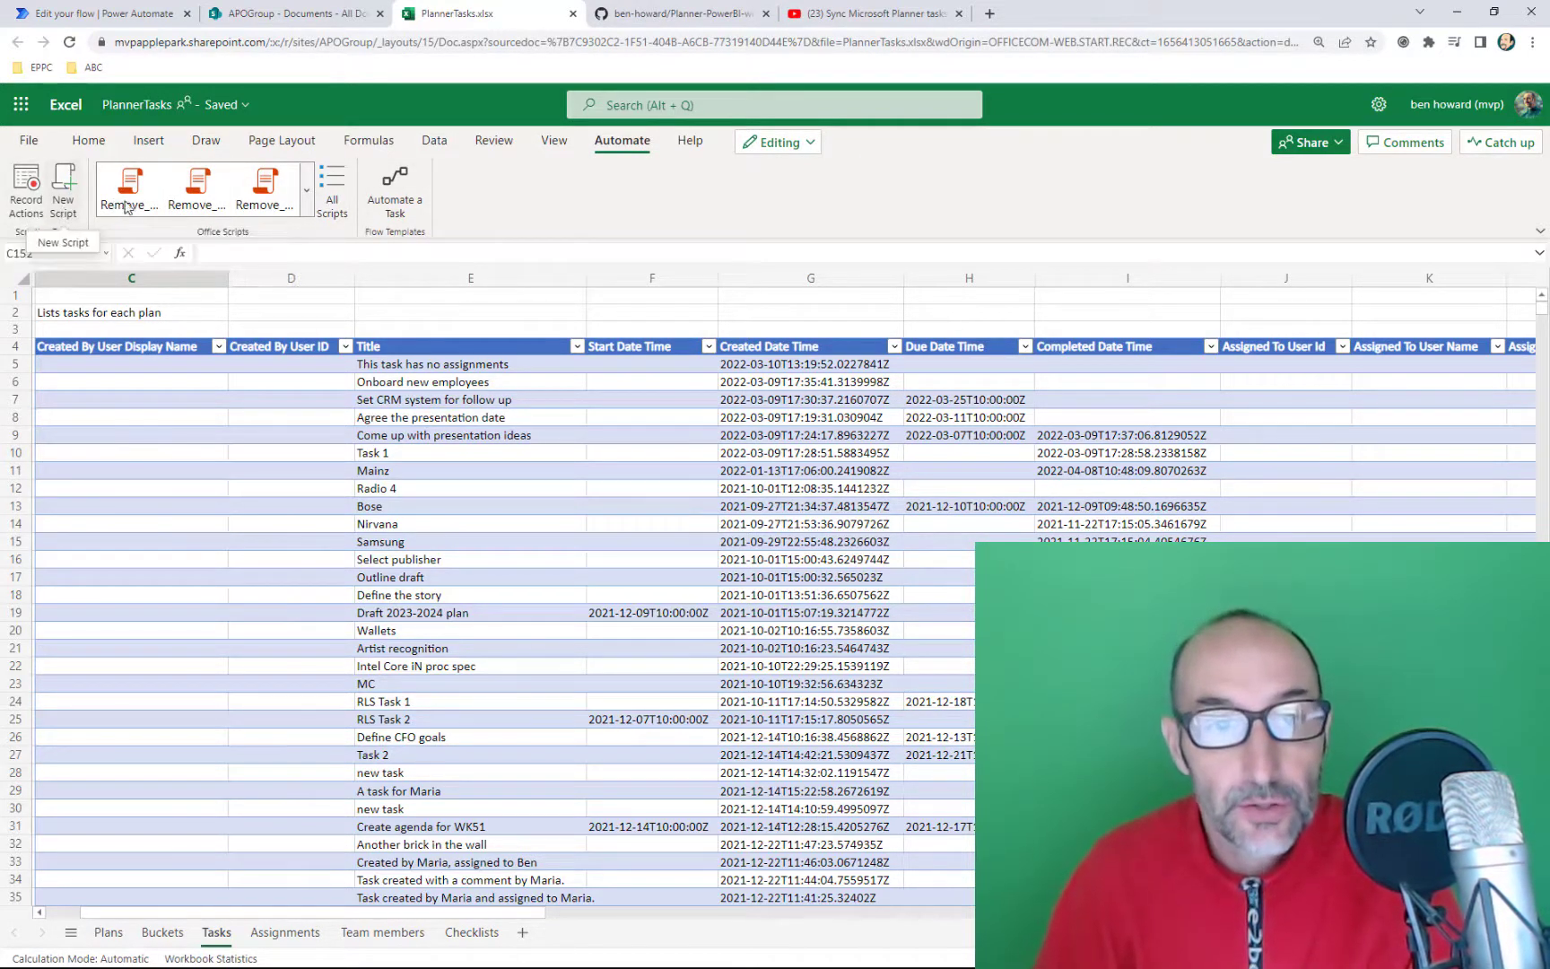
pyautogui.click(333, 189)
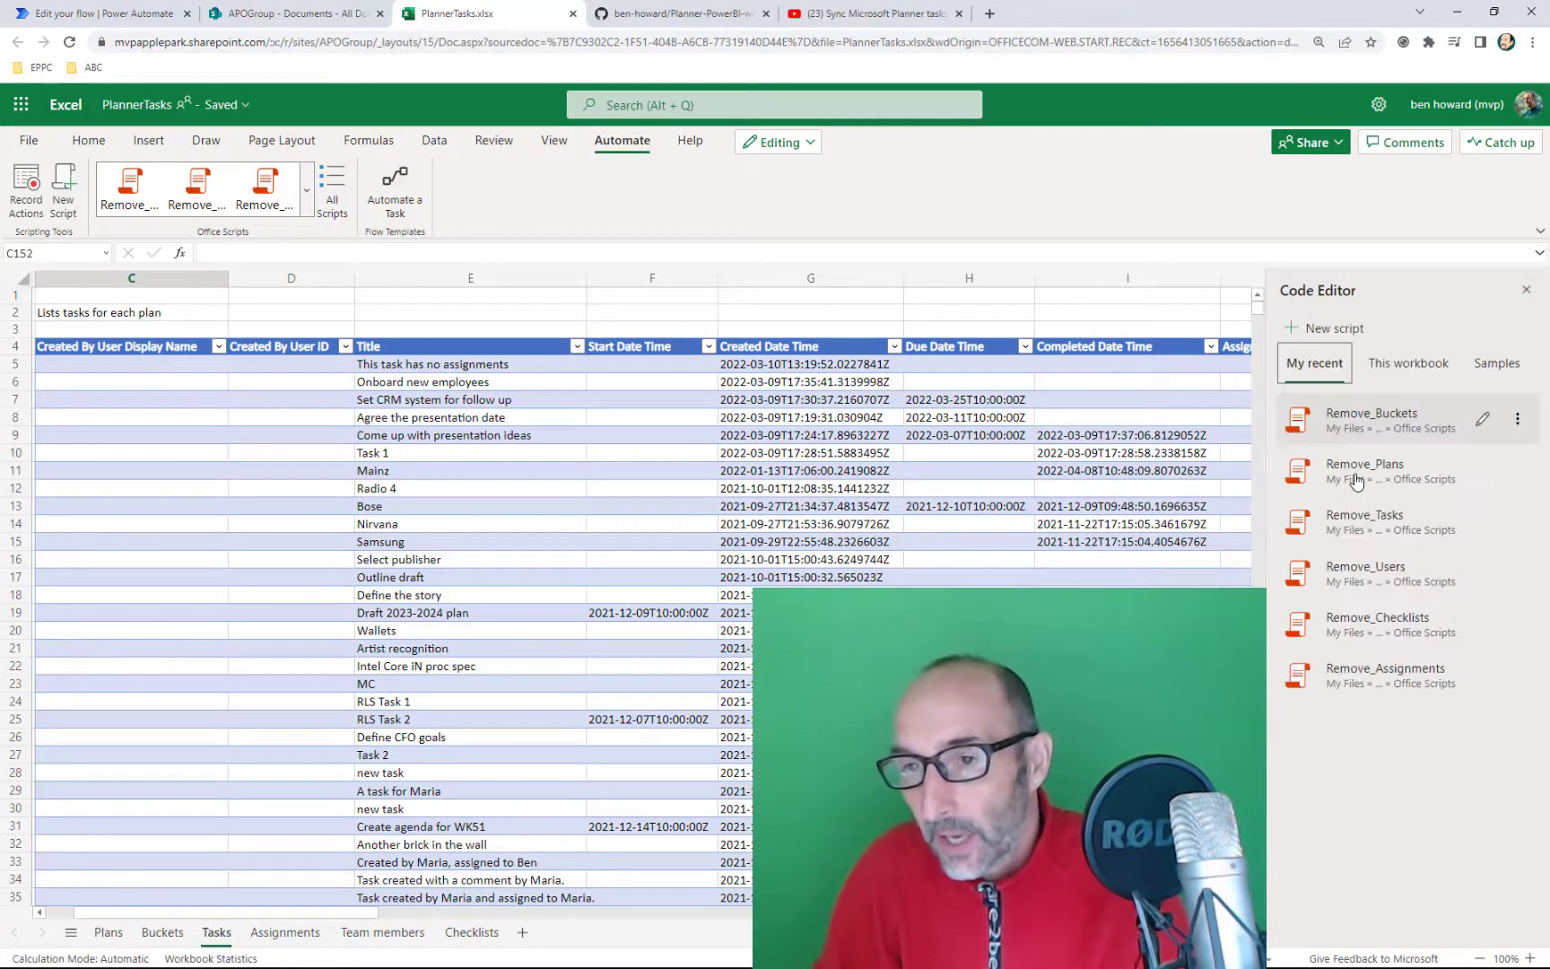
pyautogui.click(1478, 524)
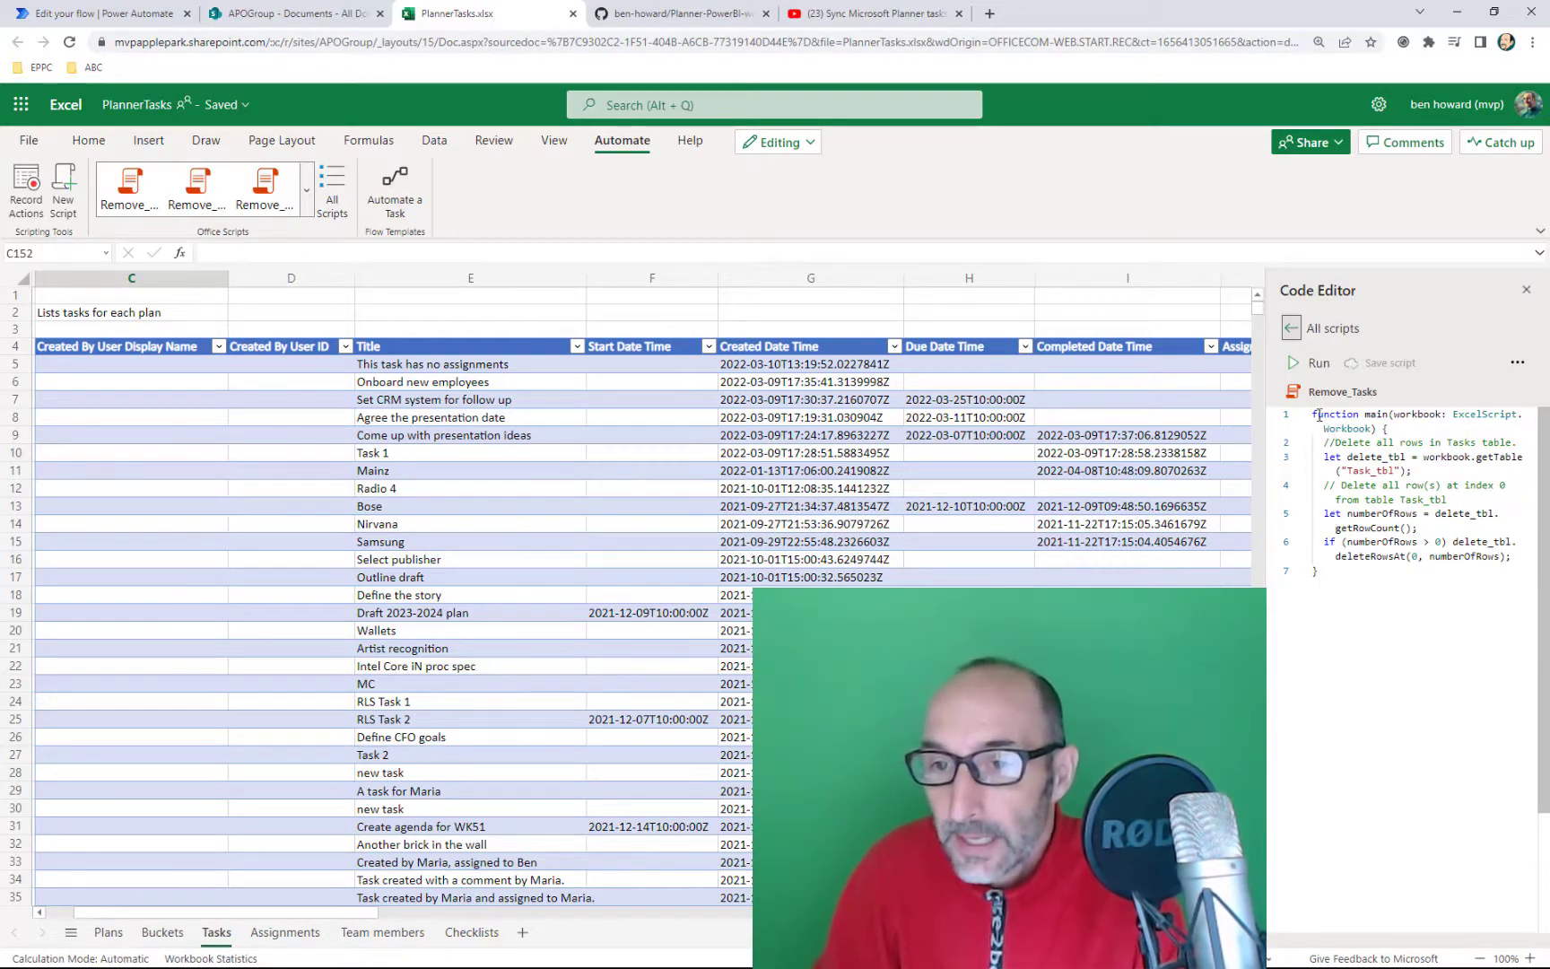
# Examine the Remove_Tasks code, covering its table reference, the row count variable and the row deletion condition
pyautogui.moveTo(1313, 415); pyautogui.dragTo(1334, 411)
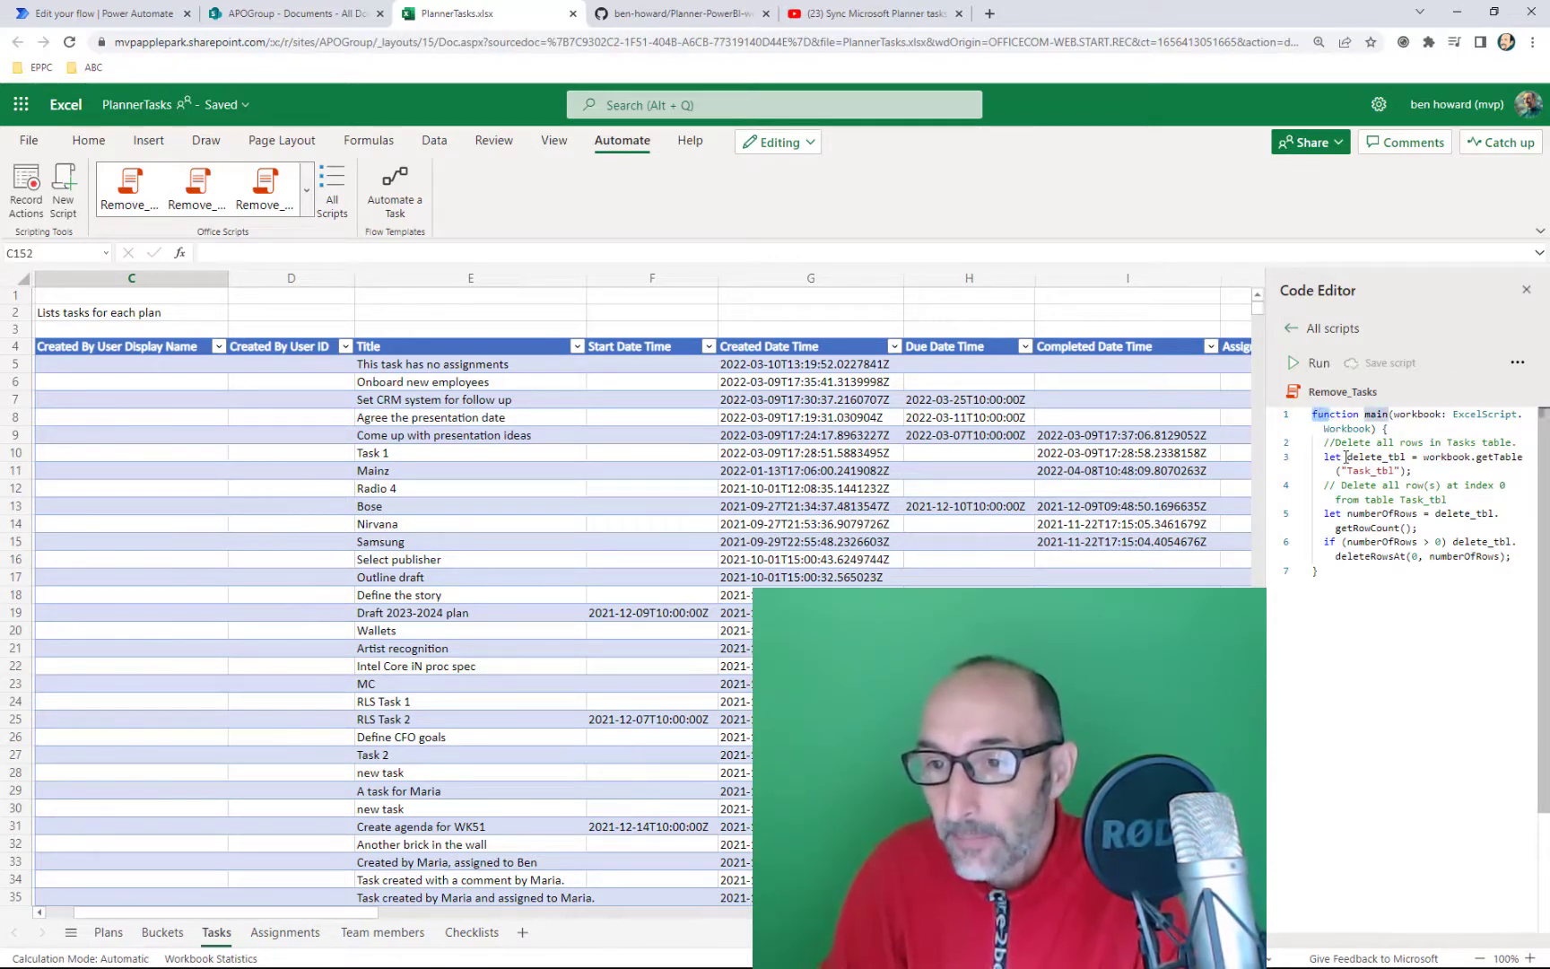
pyautogui.moveTo(1348, 457); pyautogui.dragTo(1408, 457)
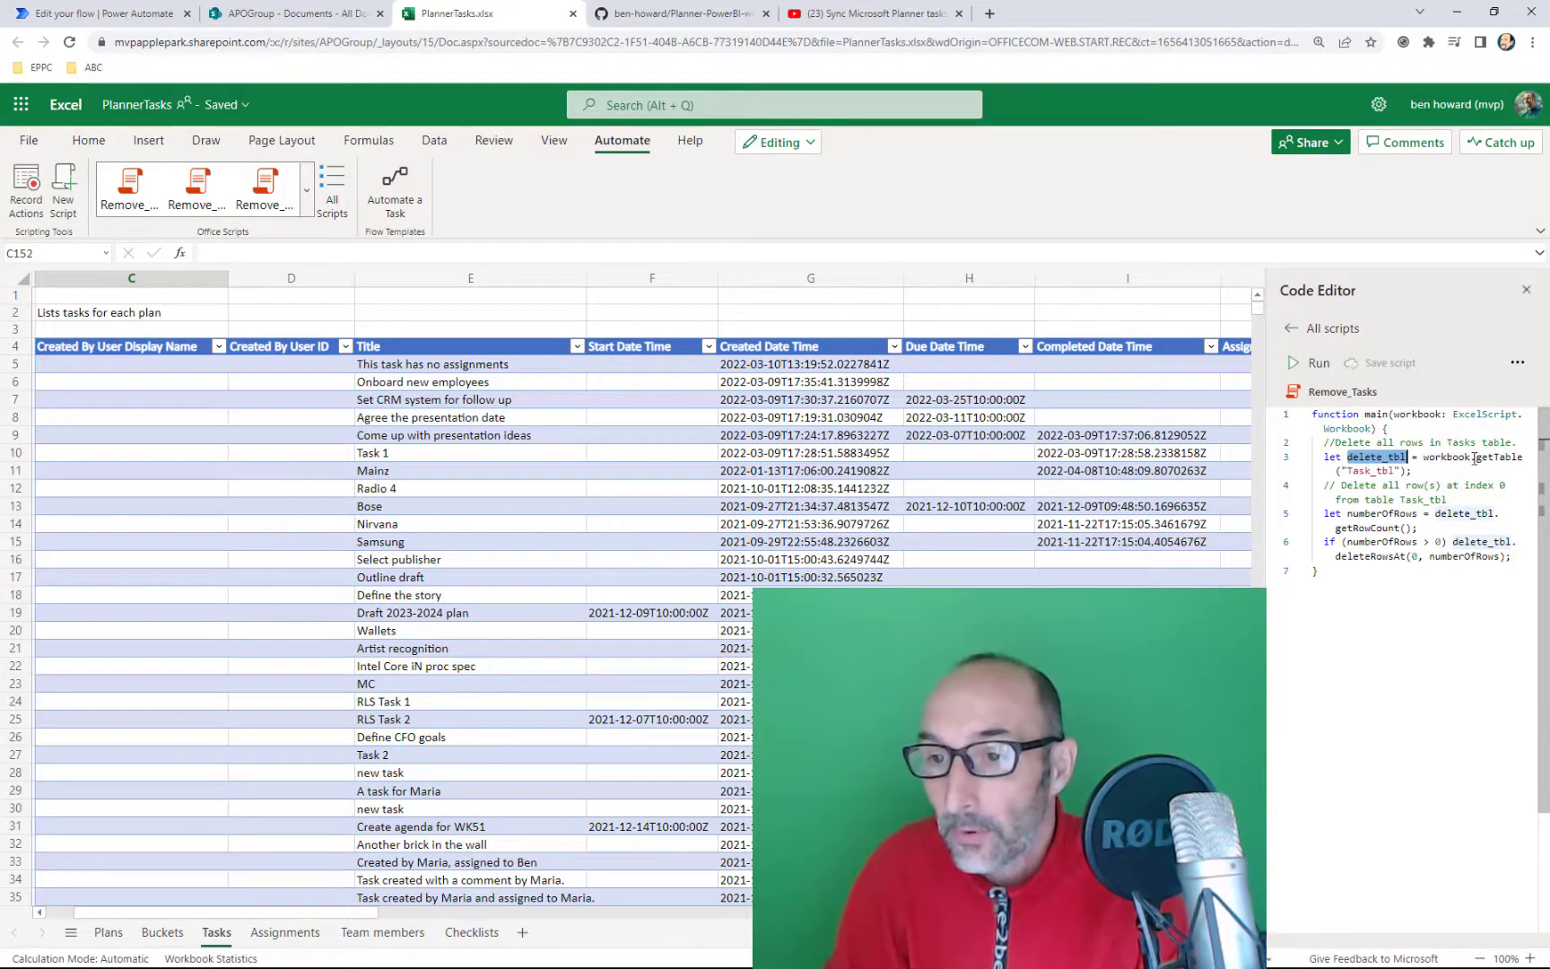
pyautogui.moveTo(1393, 470); pyautogui.dragTo(1364, 471)
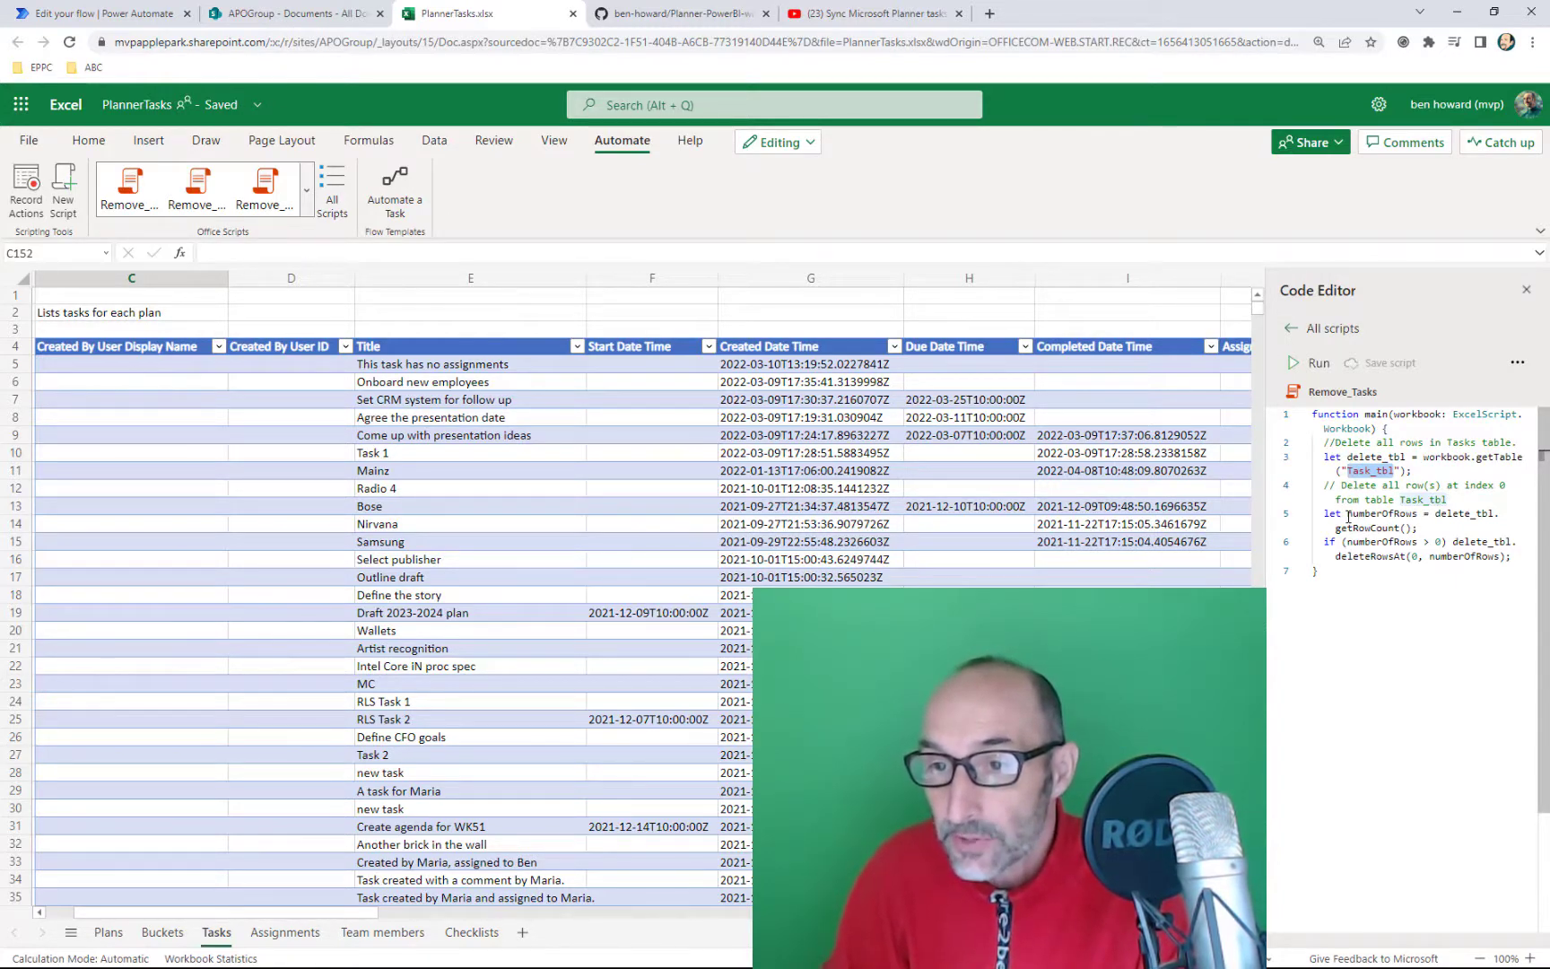
pyautogui.doubleClick(1382, 514)
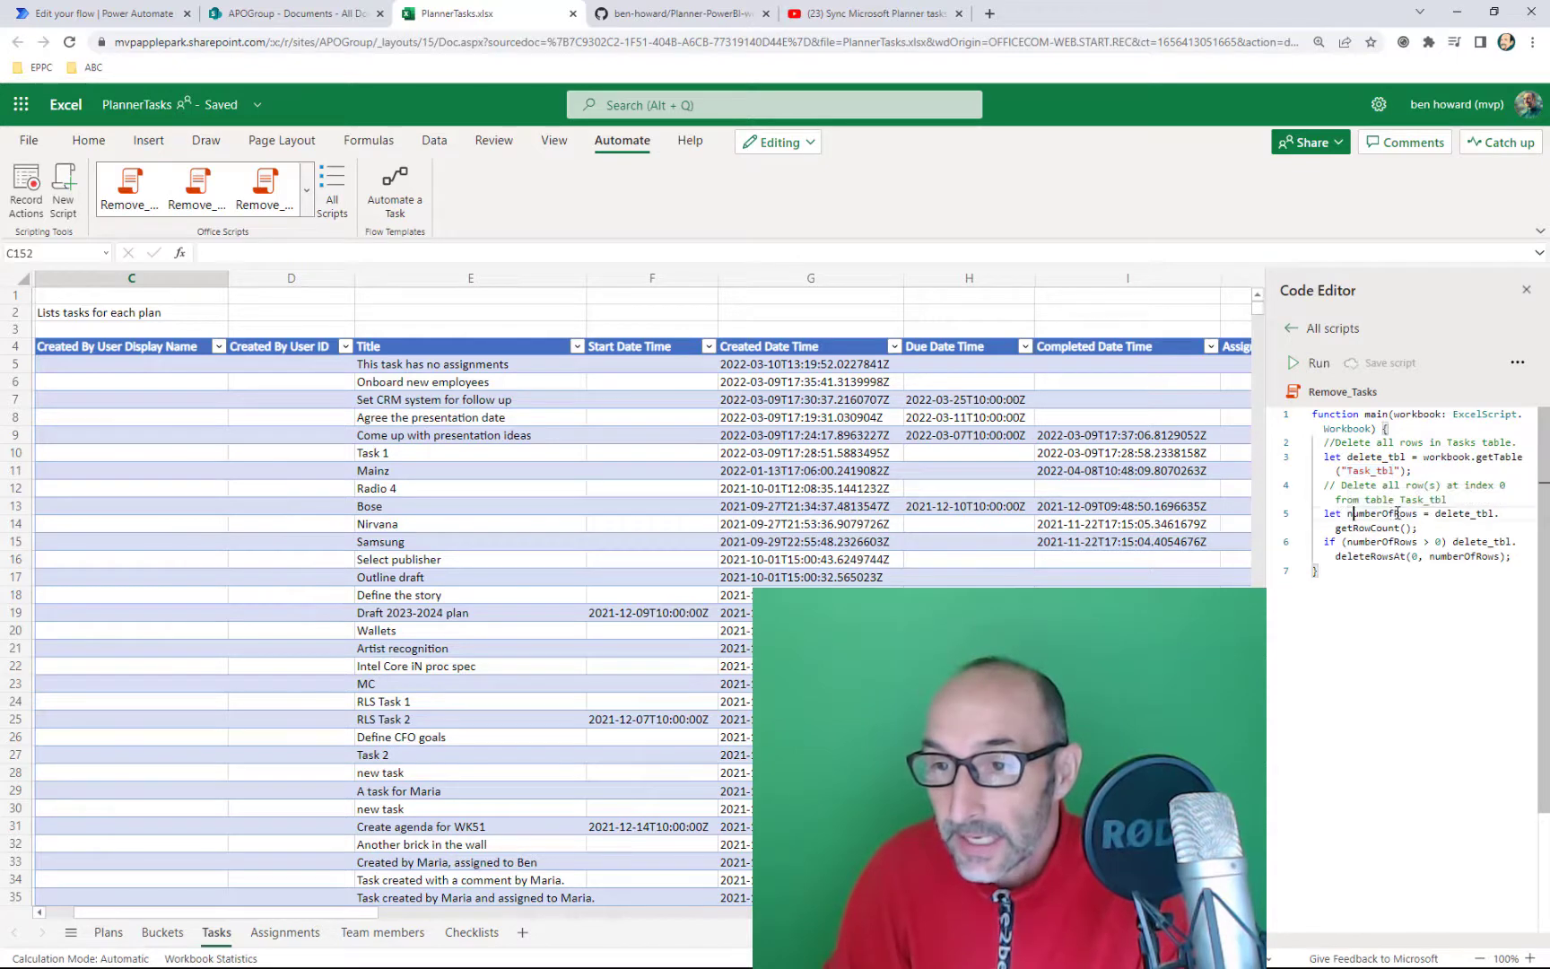
pyautogui.click(1451, 517)
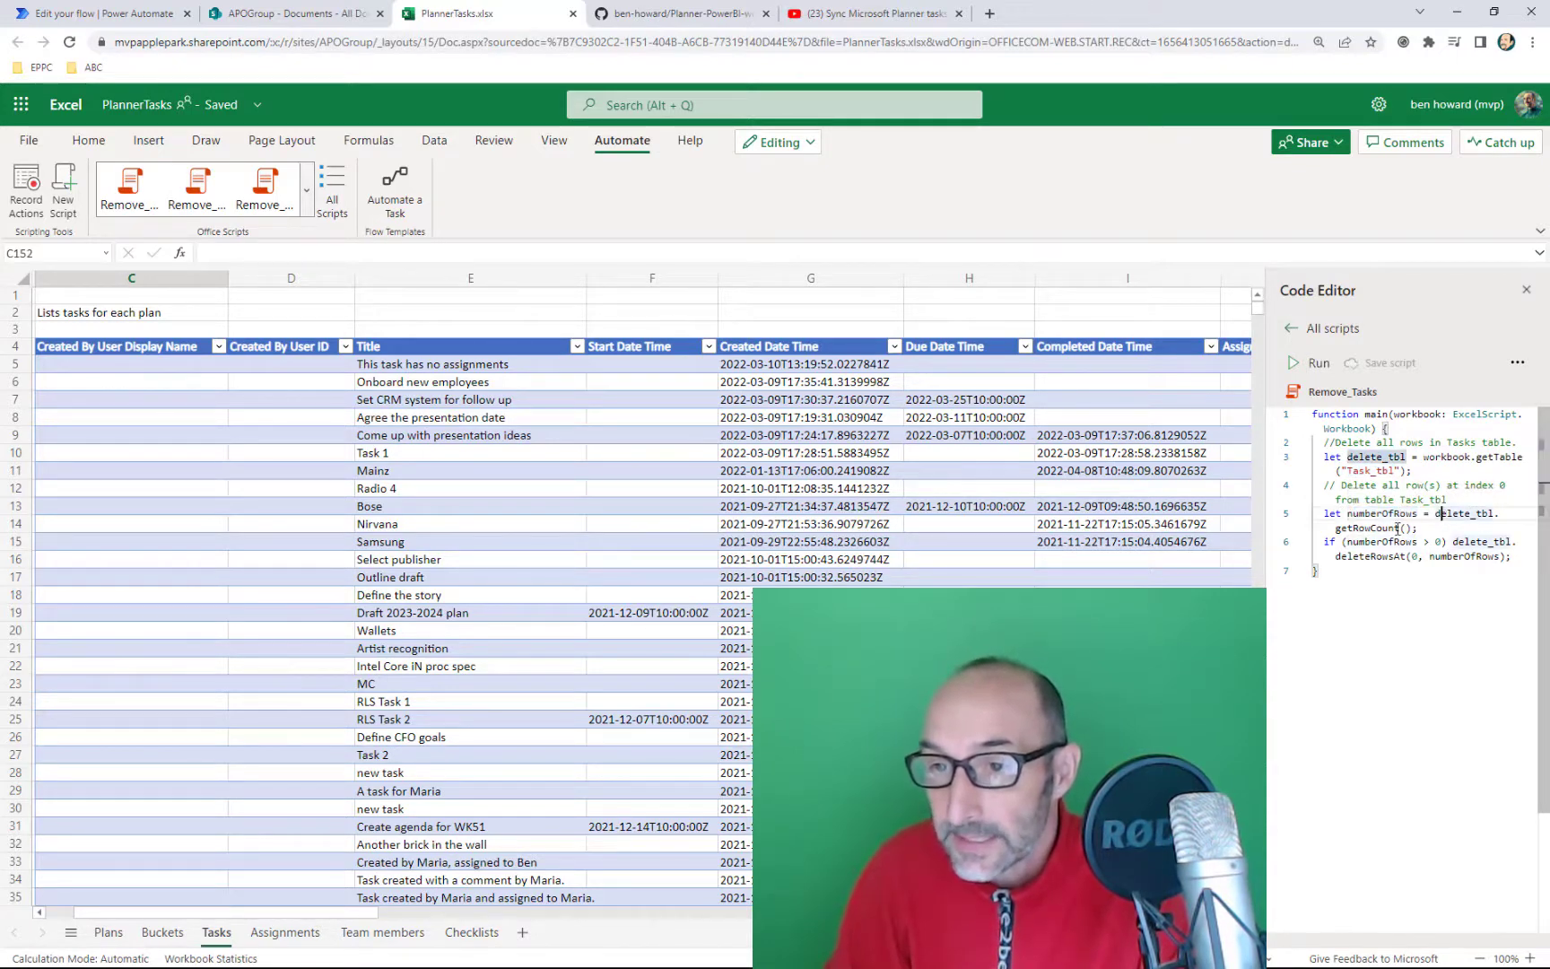
pyautogui.click(1396, 529)
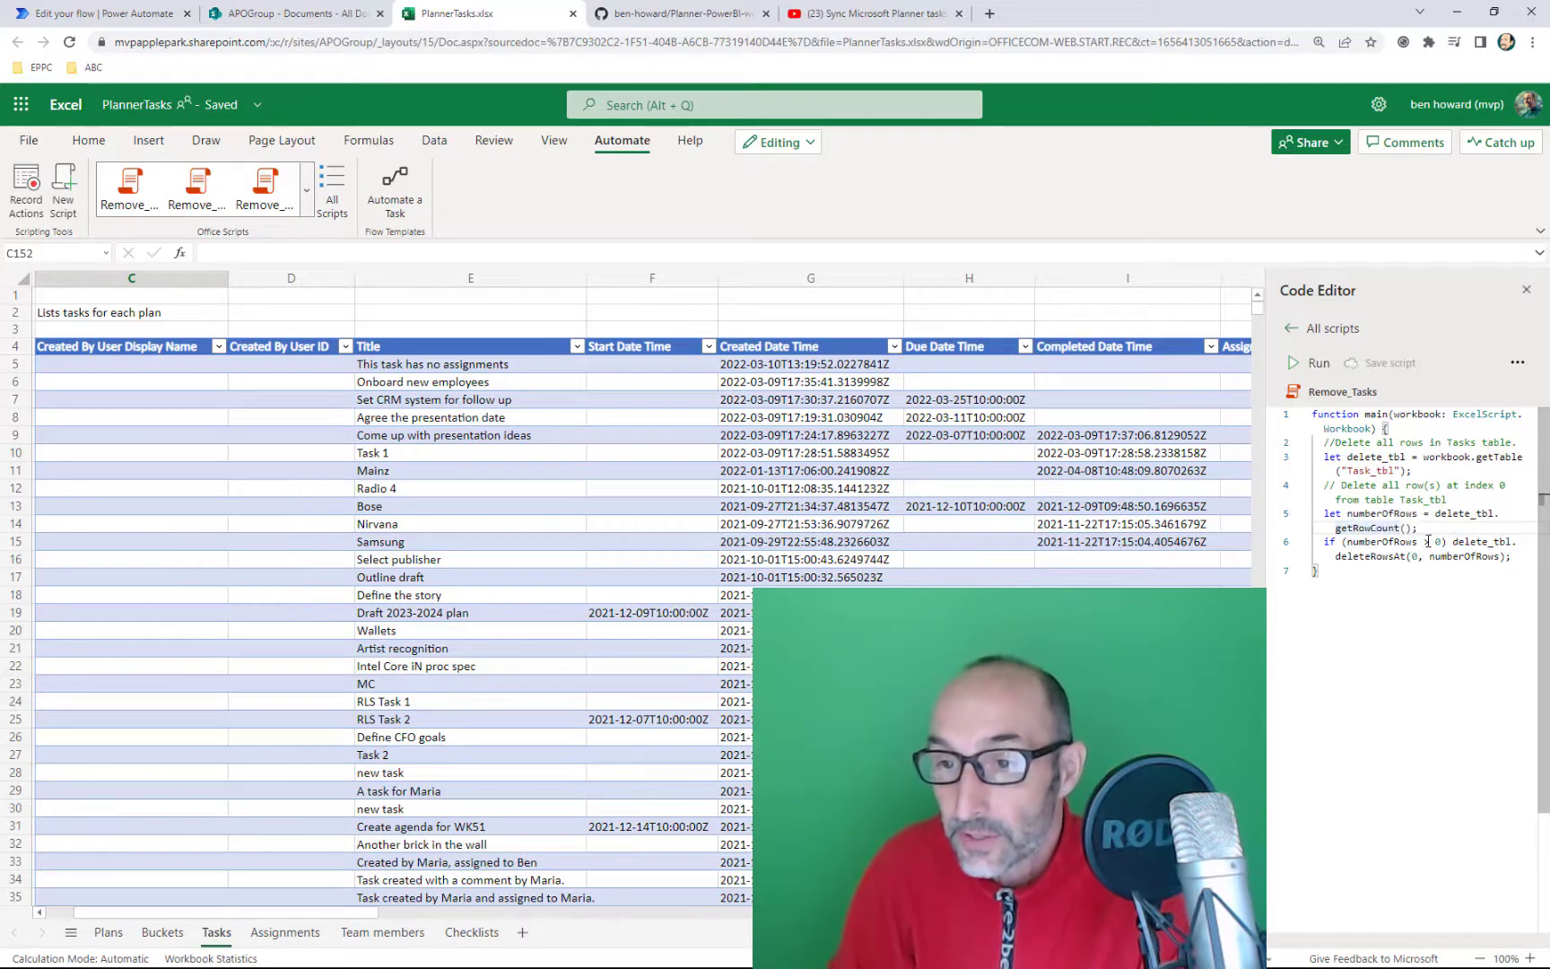
pyautogui.moveTo(1492, 543)
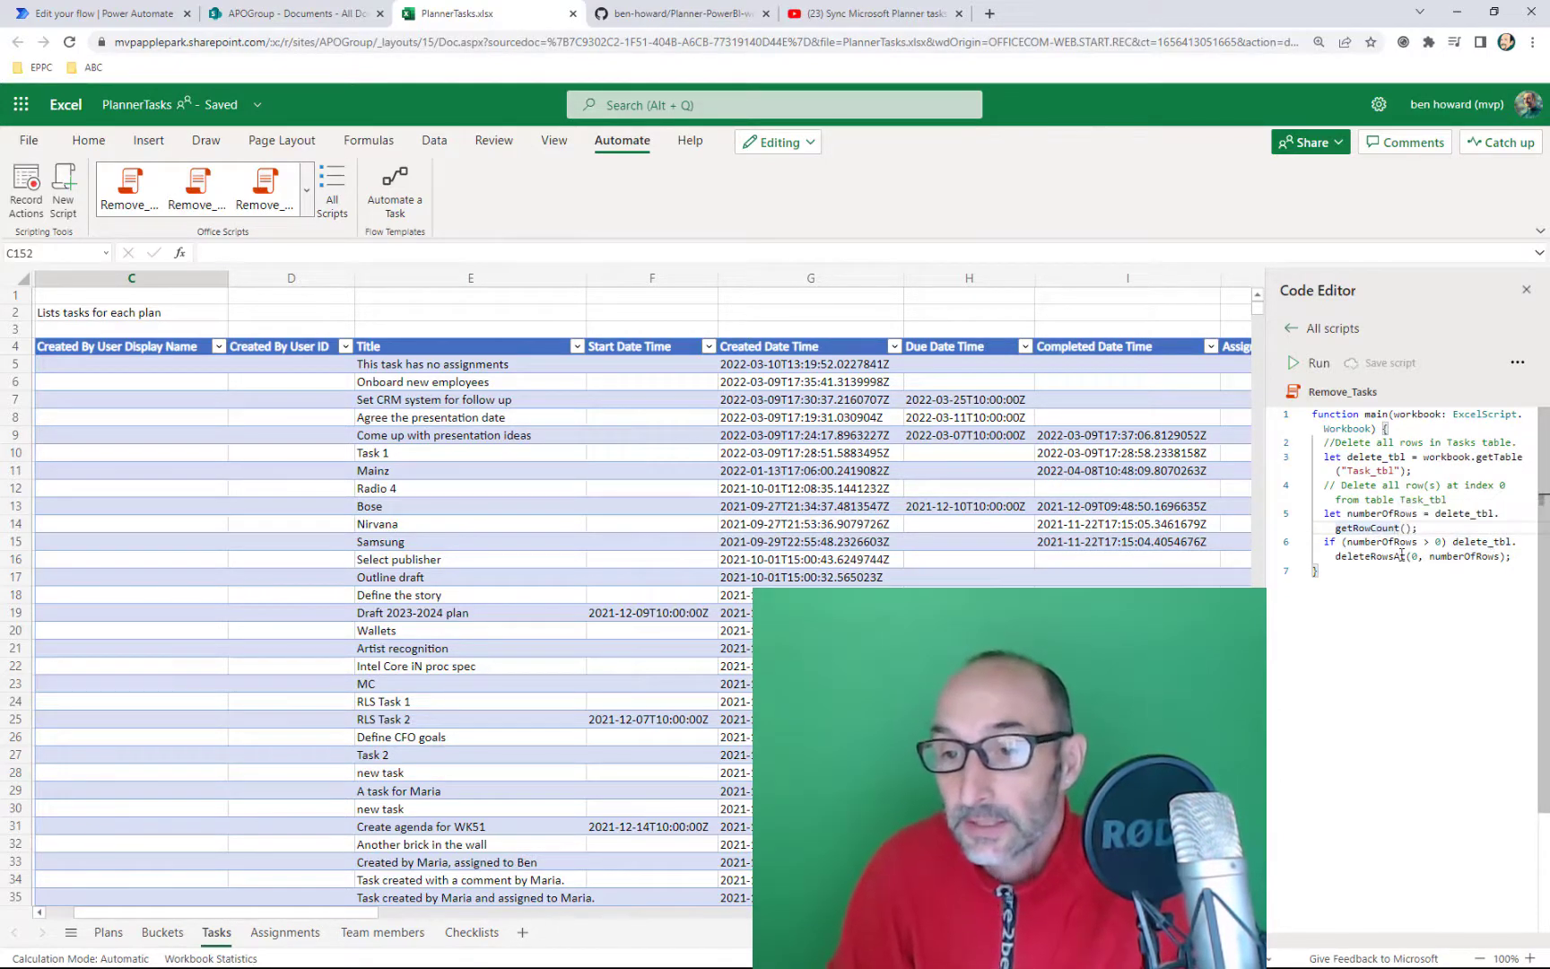
pyautogui.moveTo(1439, 556)
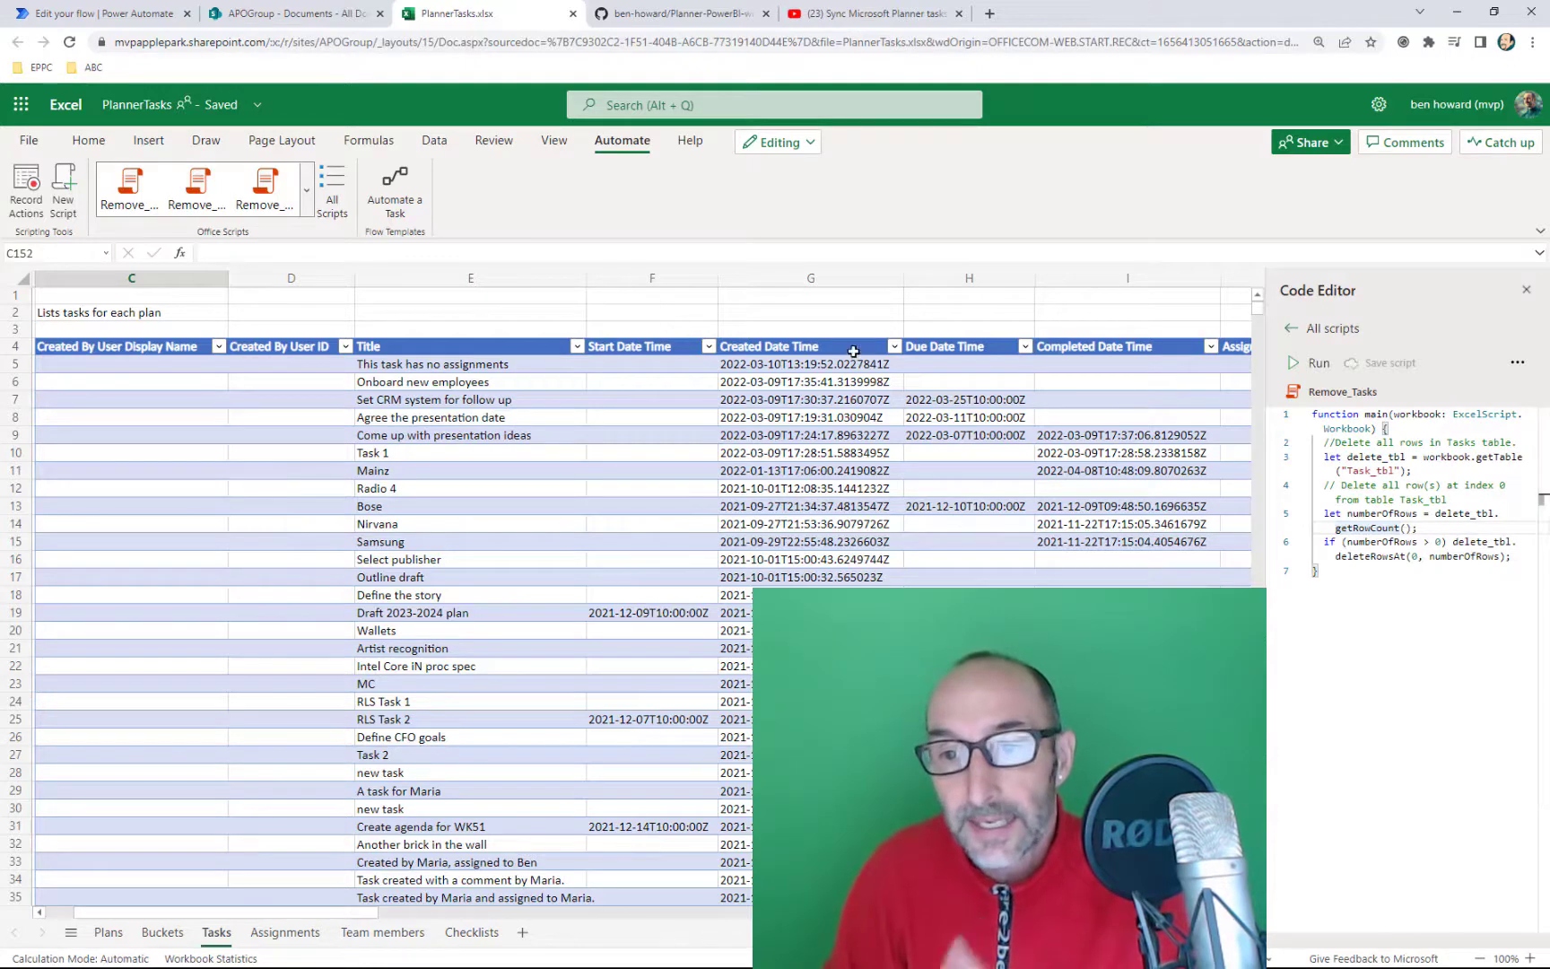
# Check the script used by "Remove existing Task rows" in Power Automate, then run Remove_Tasks in the PlannerTasks.xlsx workbook
pyautogui.click(111, 22)
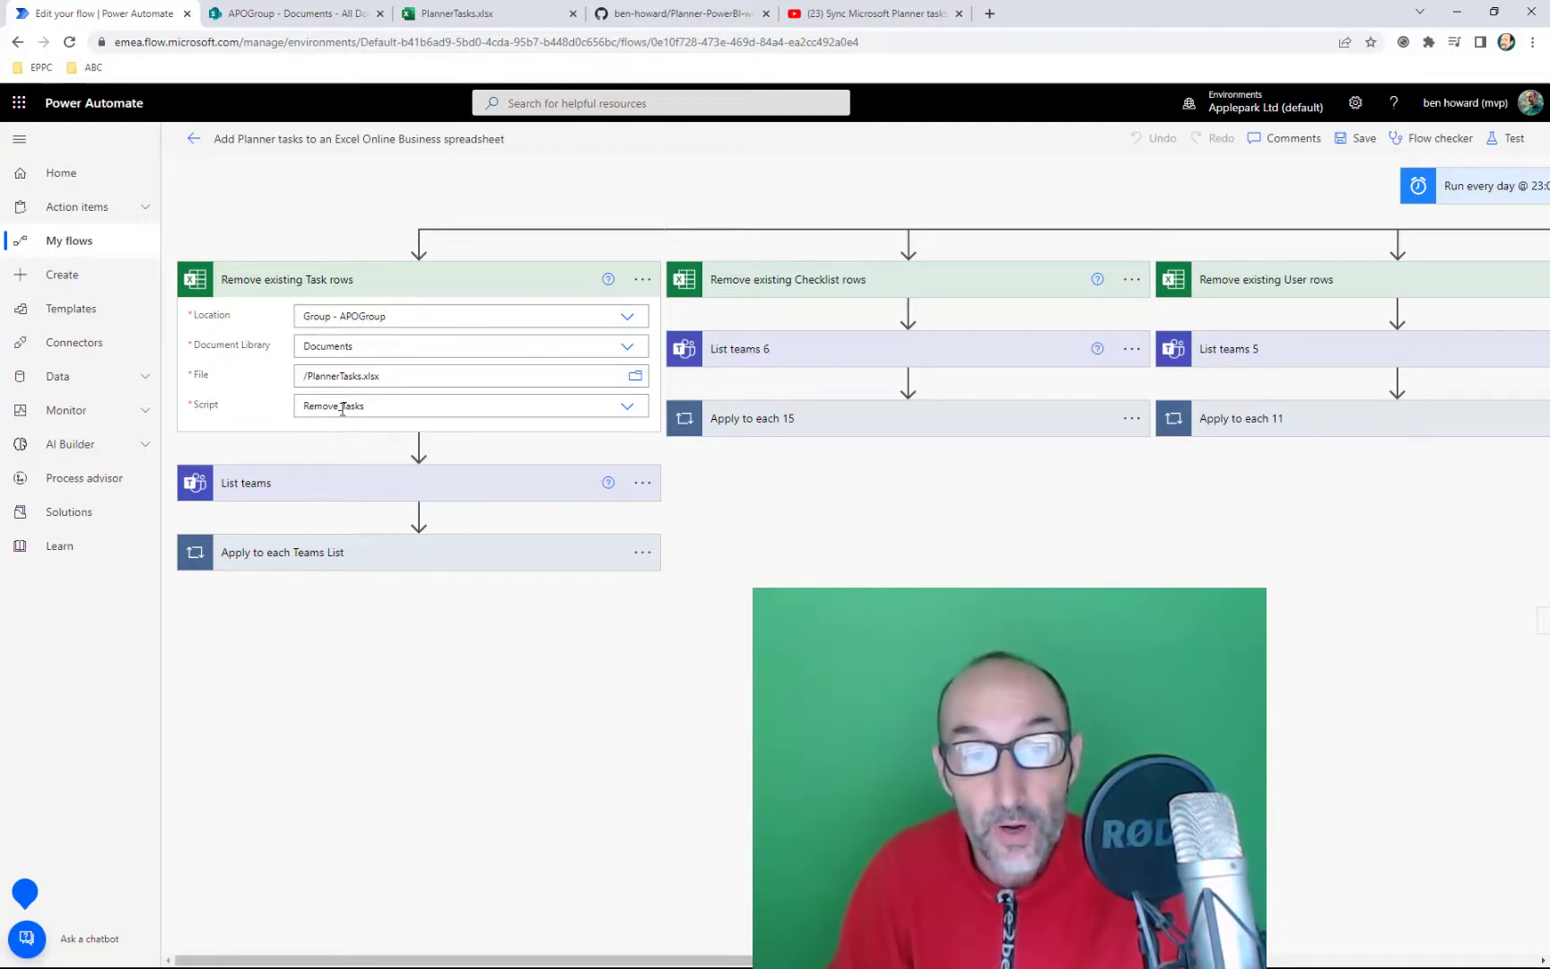
pyautogui.click(458, 16)
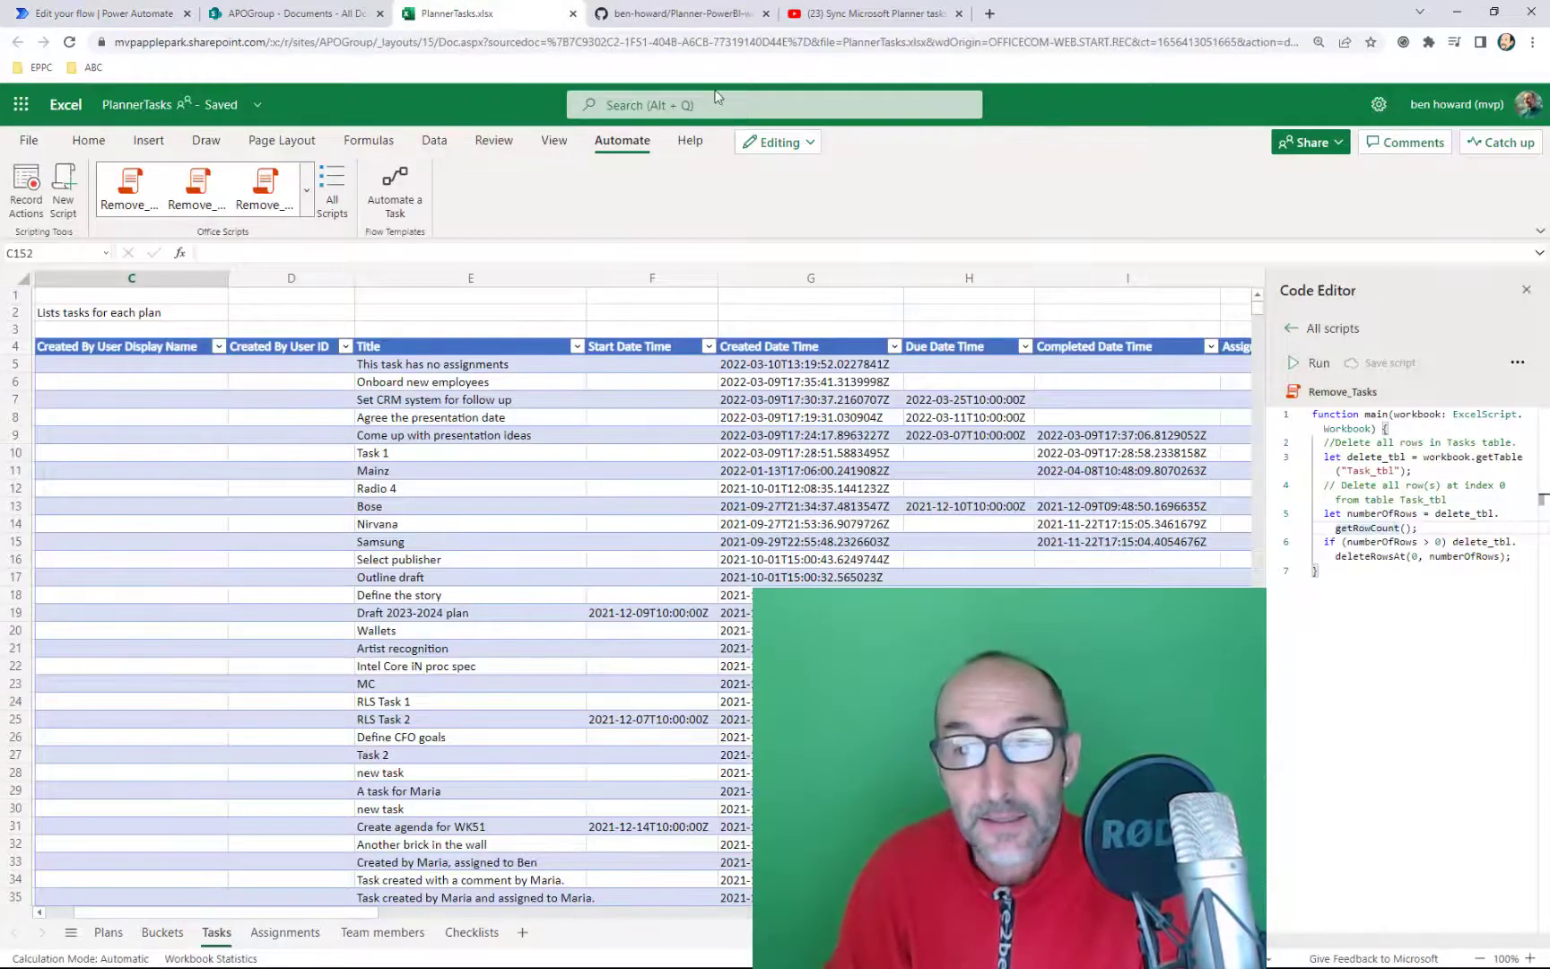
pyautogui.click(1316, 370)
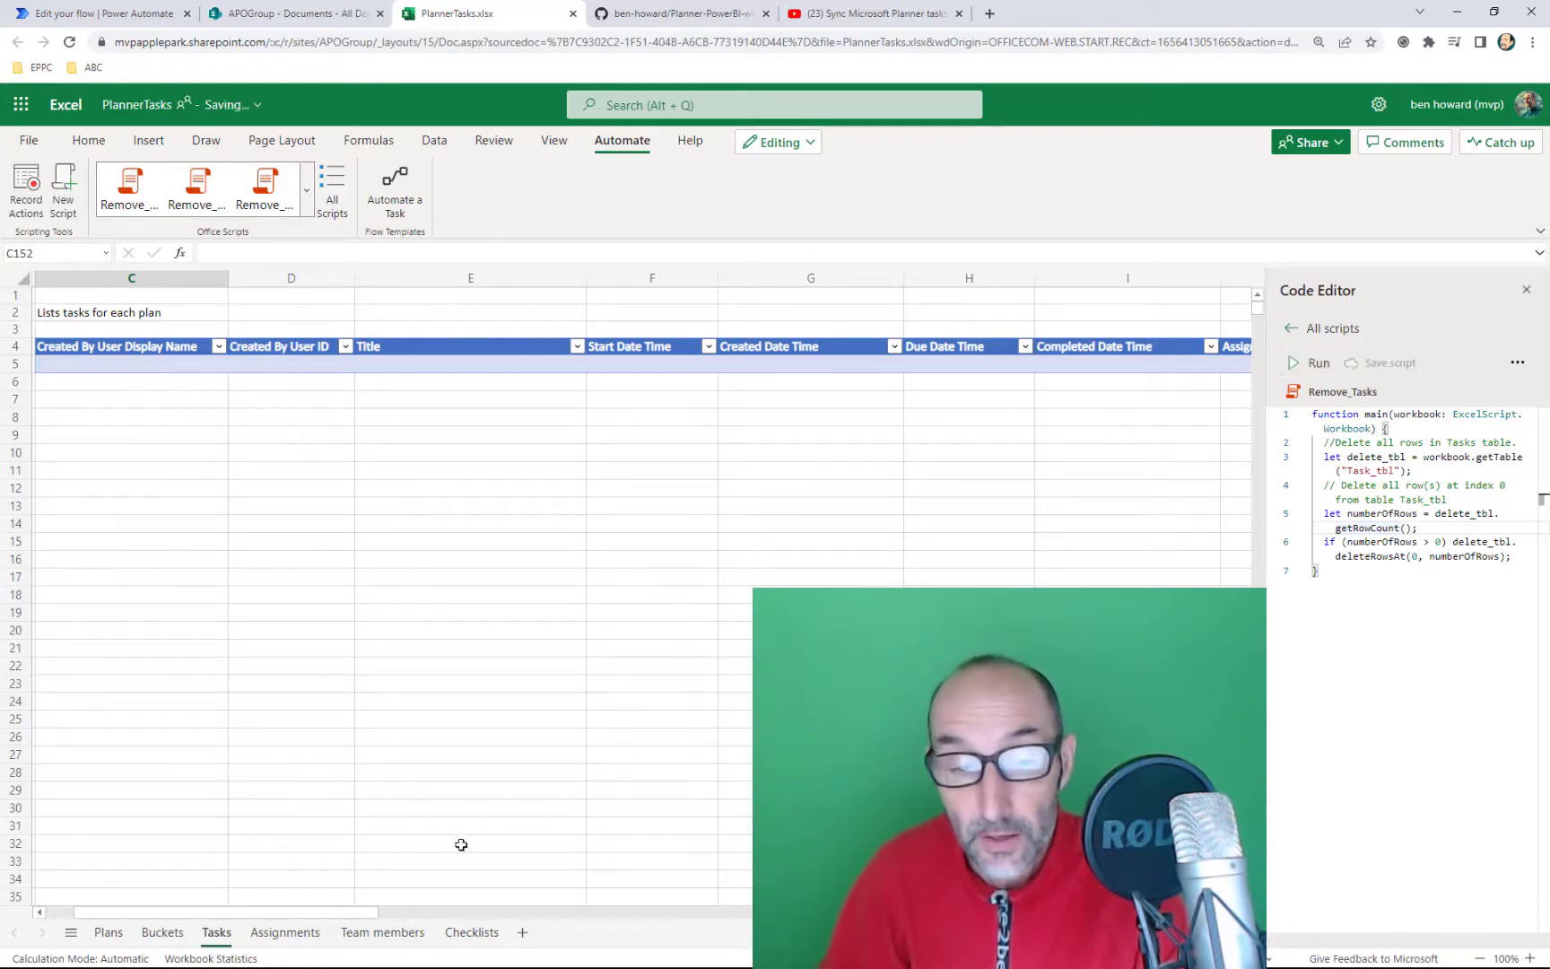
# Open the Remove_Assignments script for the Assignments sheet and run it to clear the Assignments_tbl rows
pyautogui.click(287, 939)
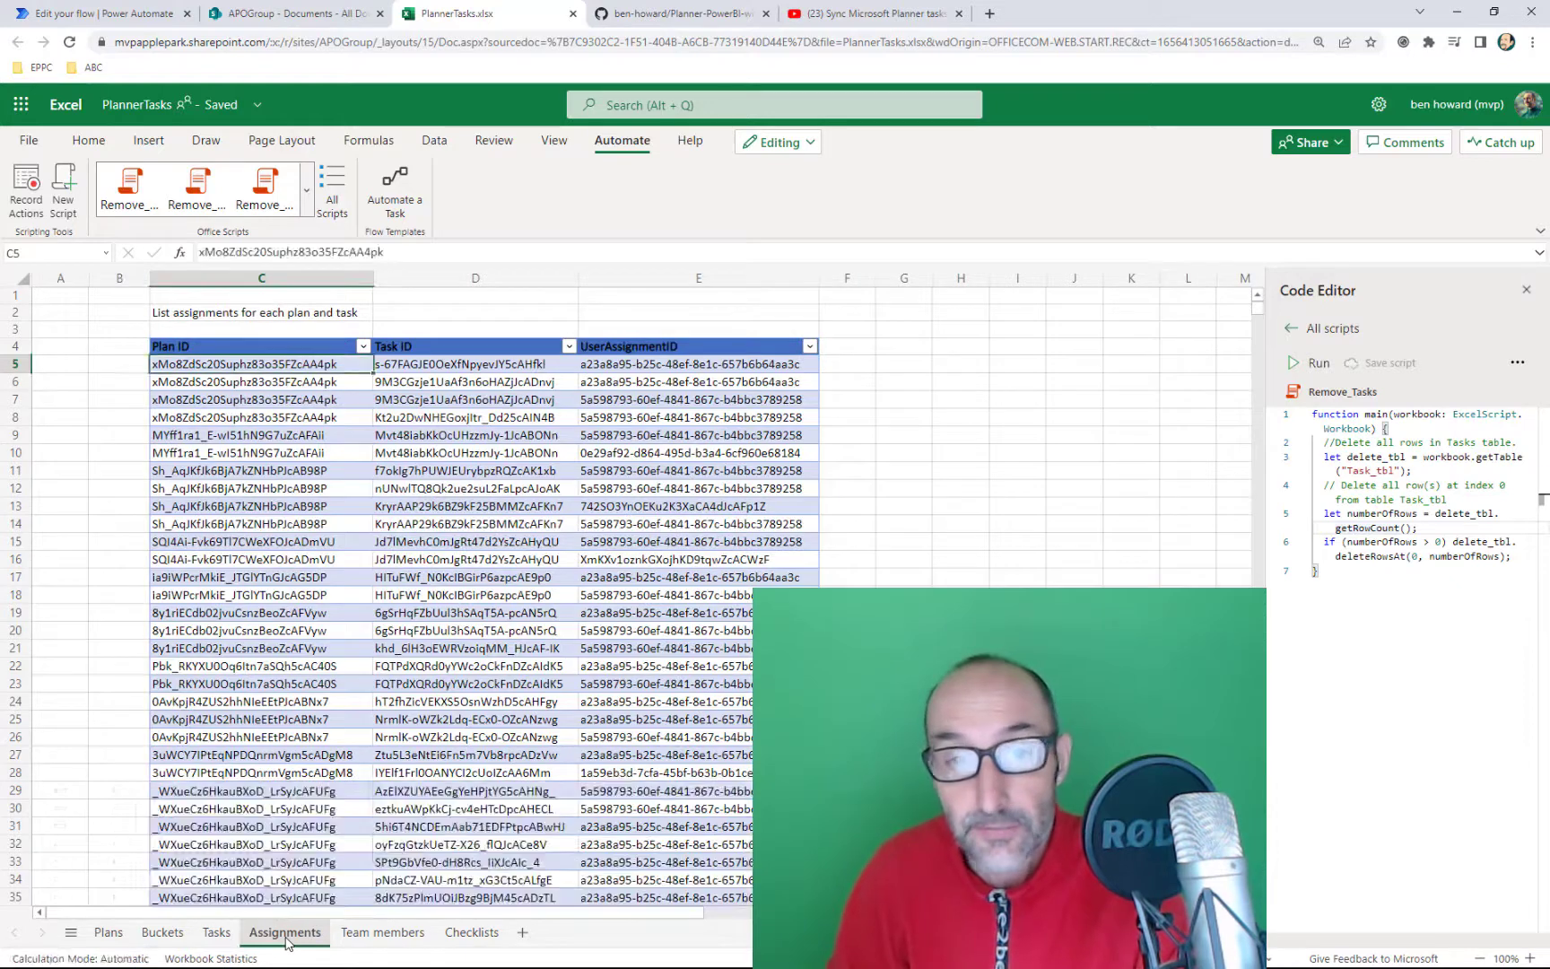
pyautogui.click(340, 182)
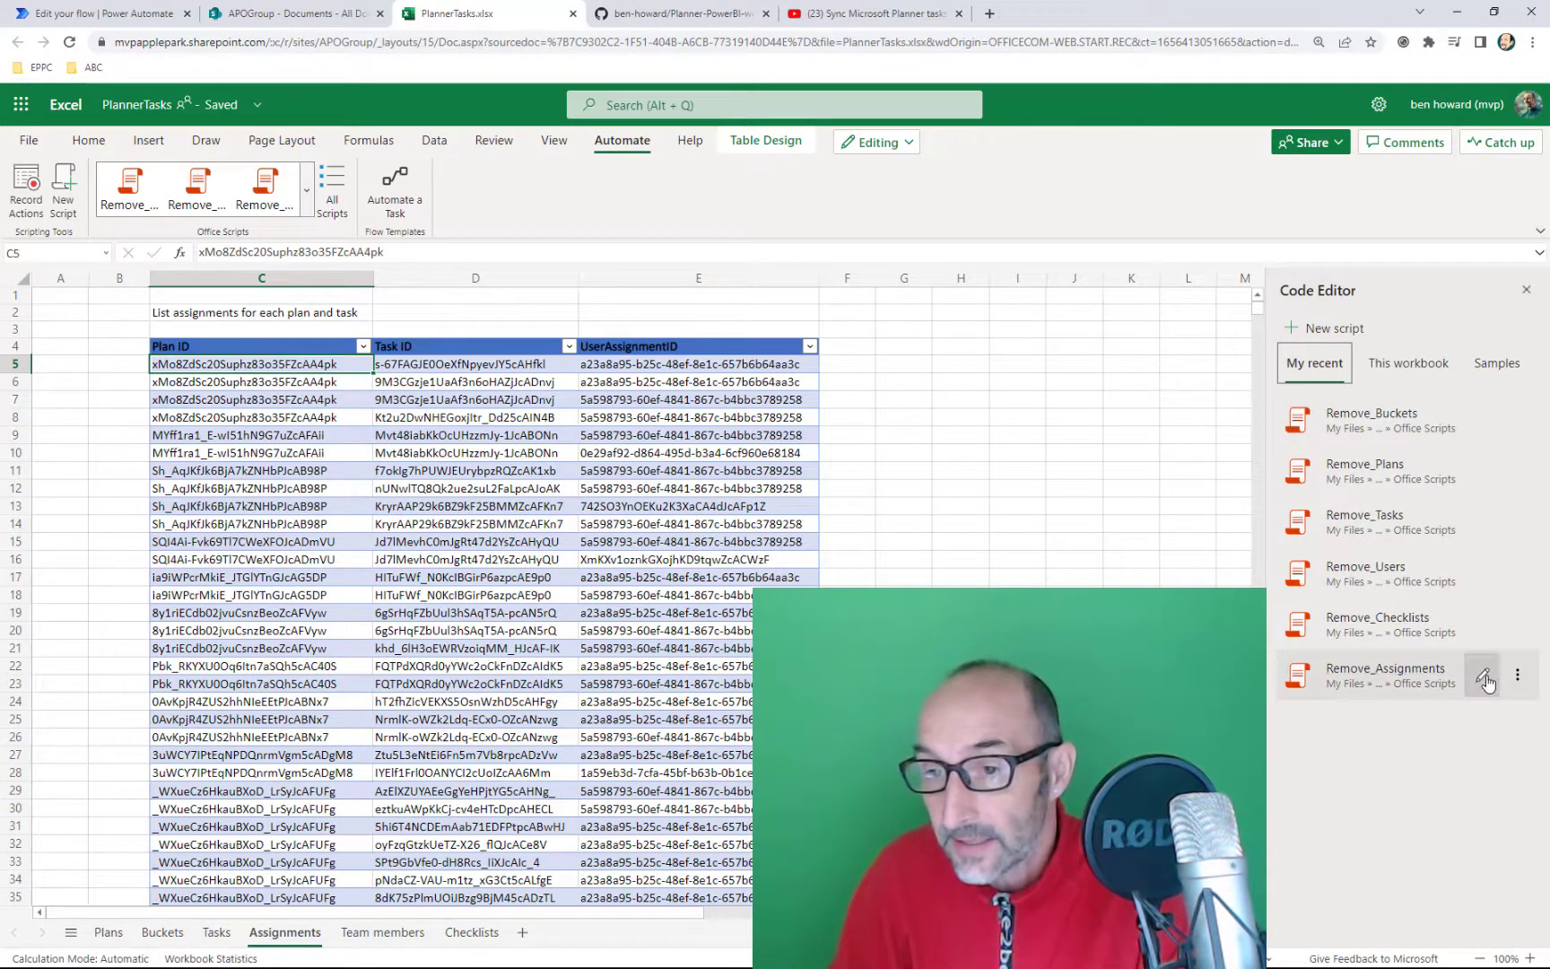
pyautogui.click(1483, 678)
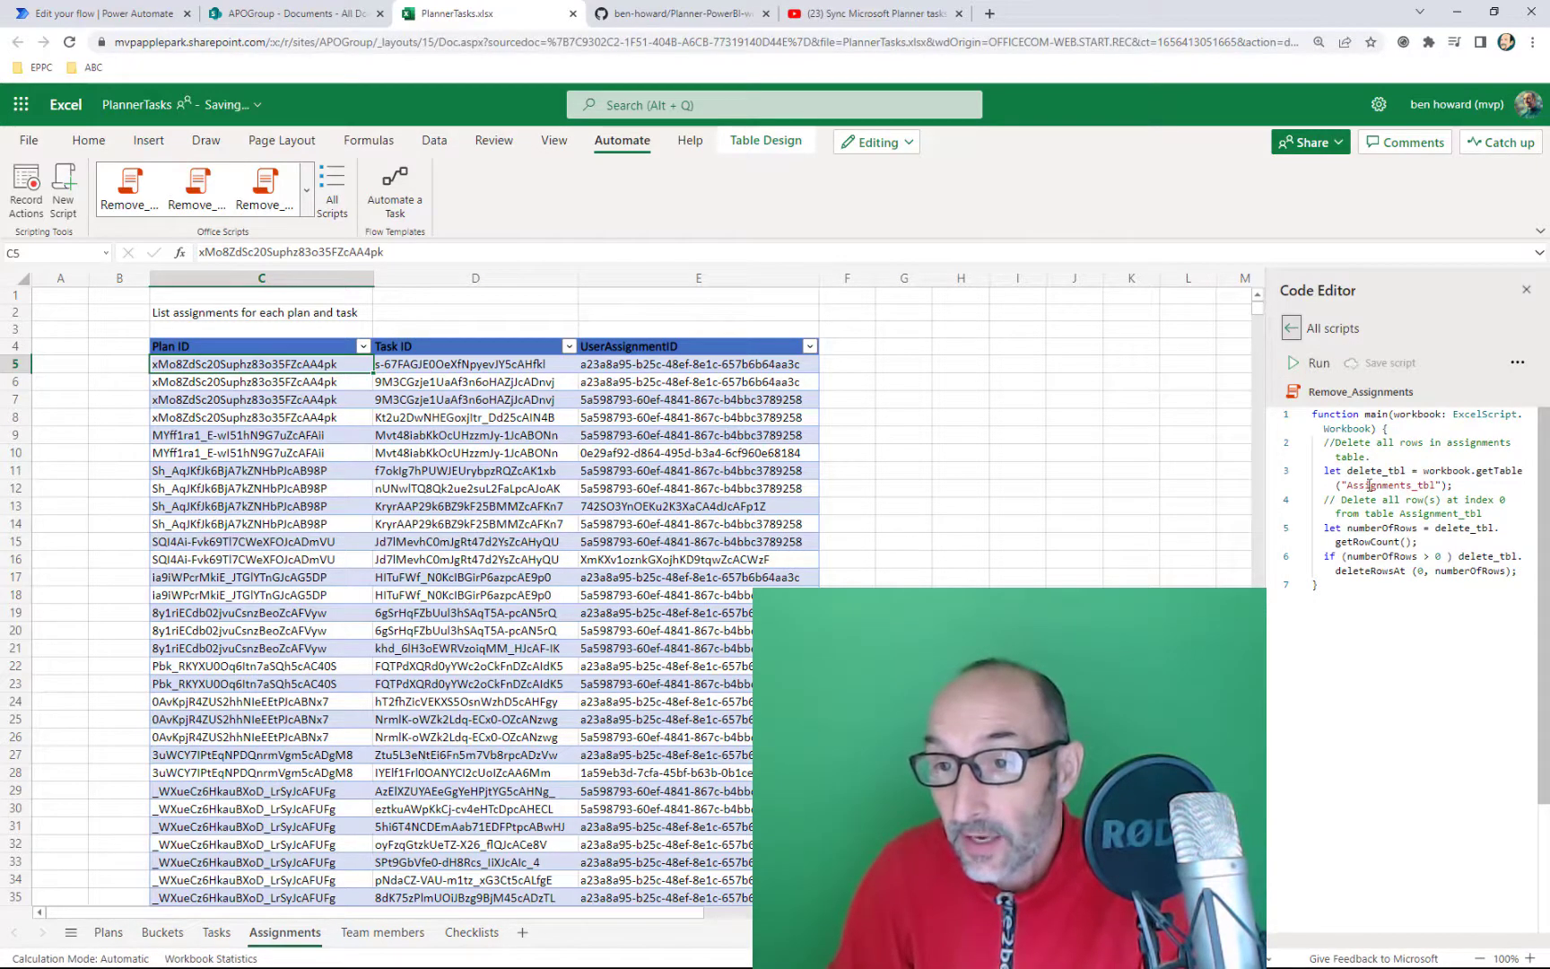
pyautogui.click(1313, 368)
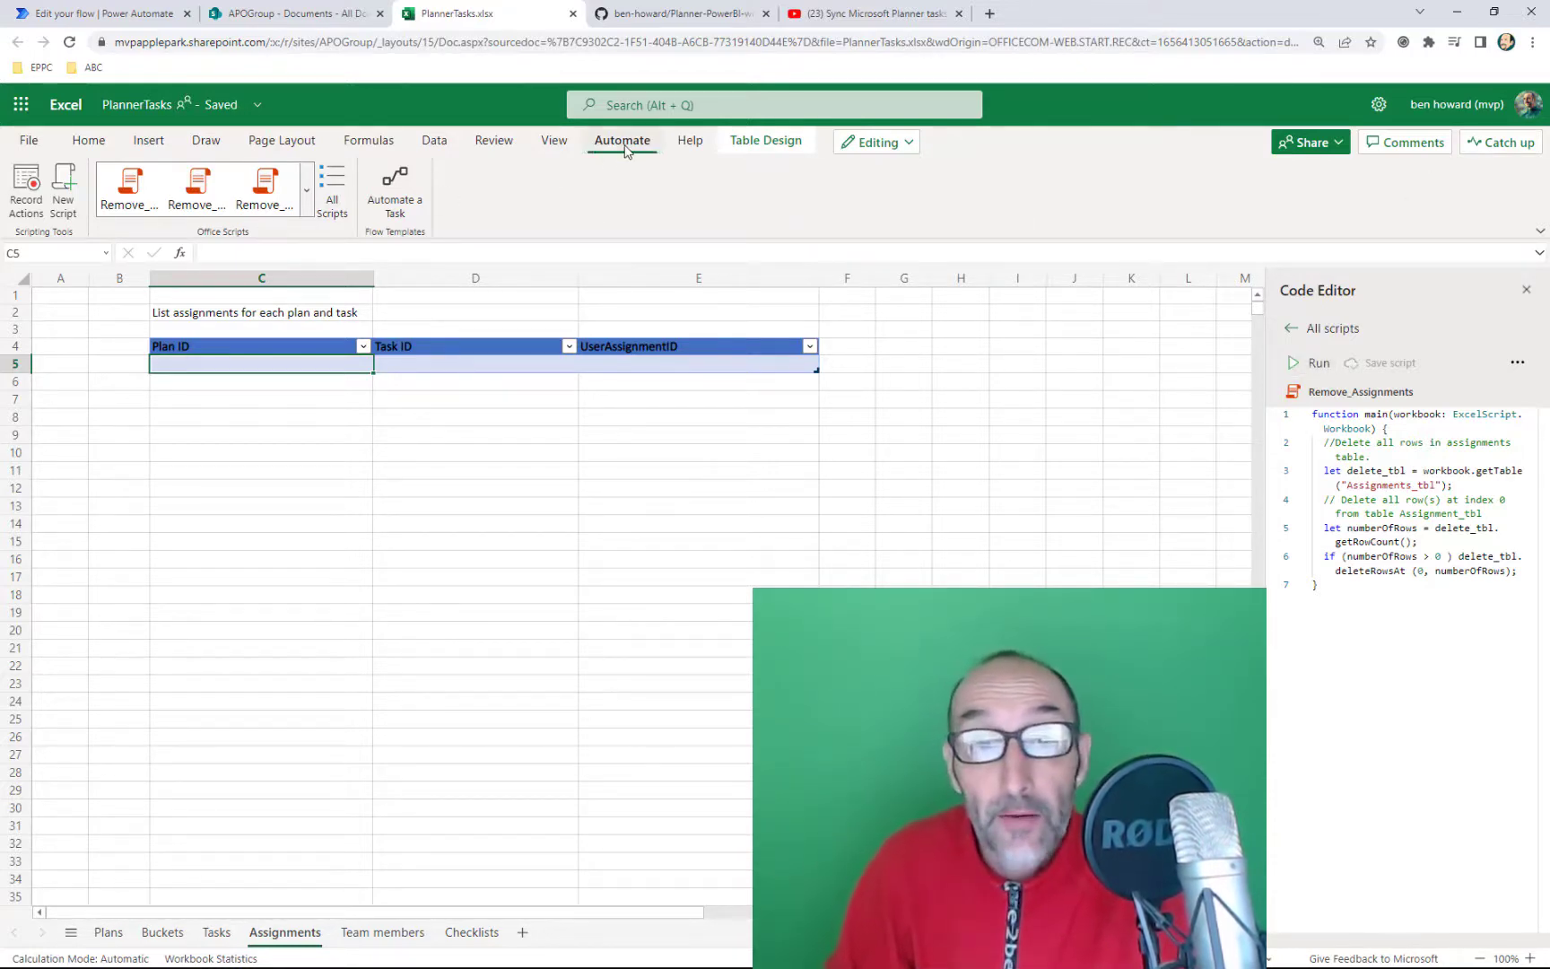
# Close the PlannerTasks.xlsx workbook and return to the flow being edited in Power Automate
pyautogui.click(573, 14)
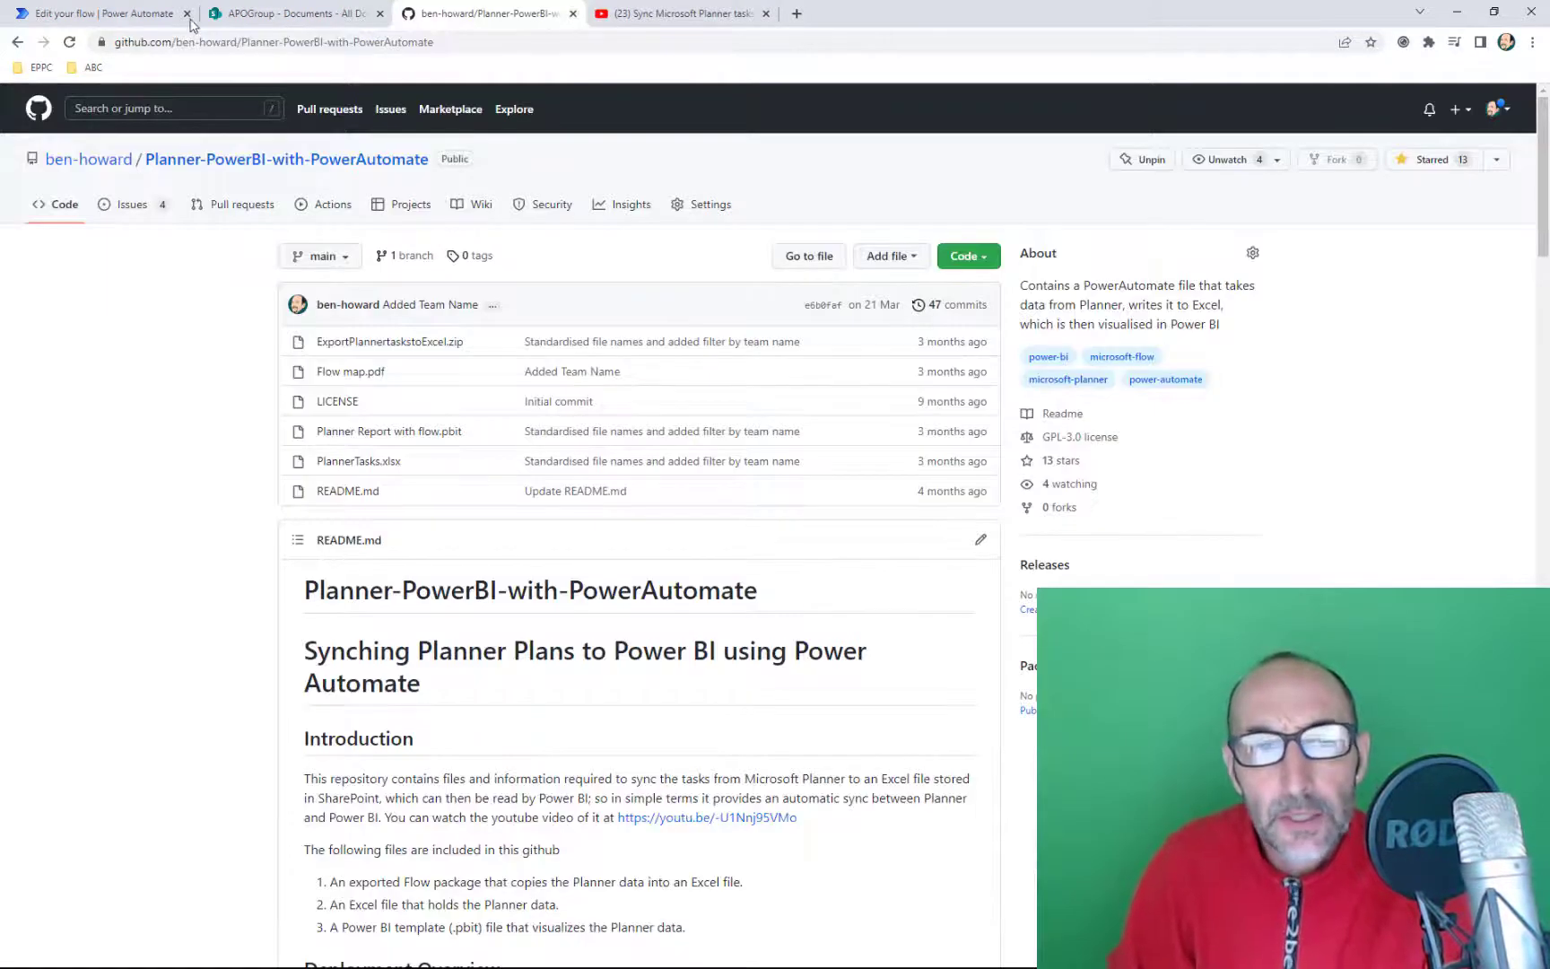
pyautogui.click(142, 18)
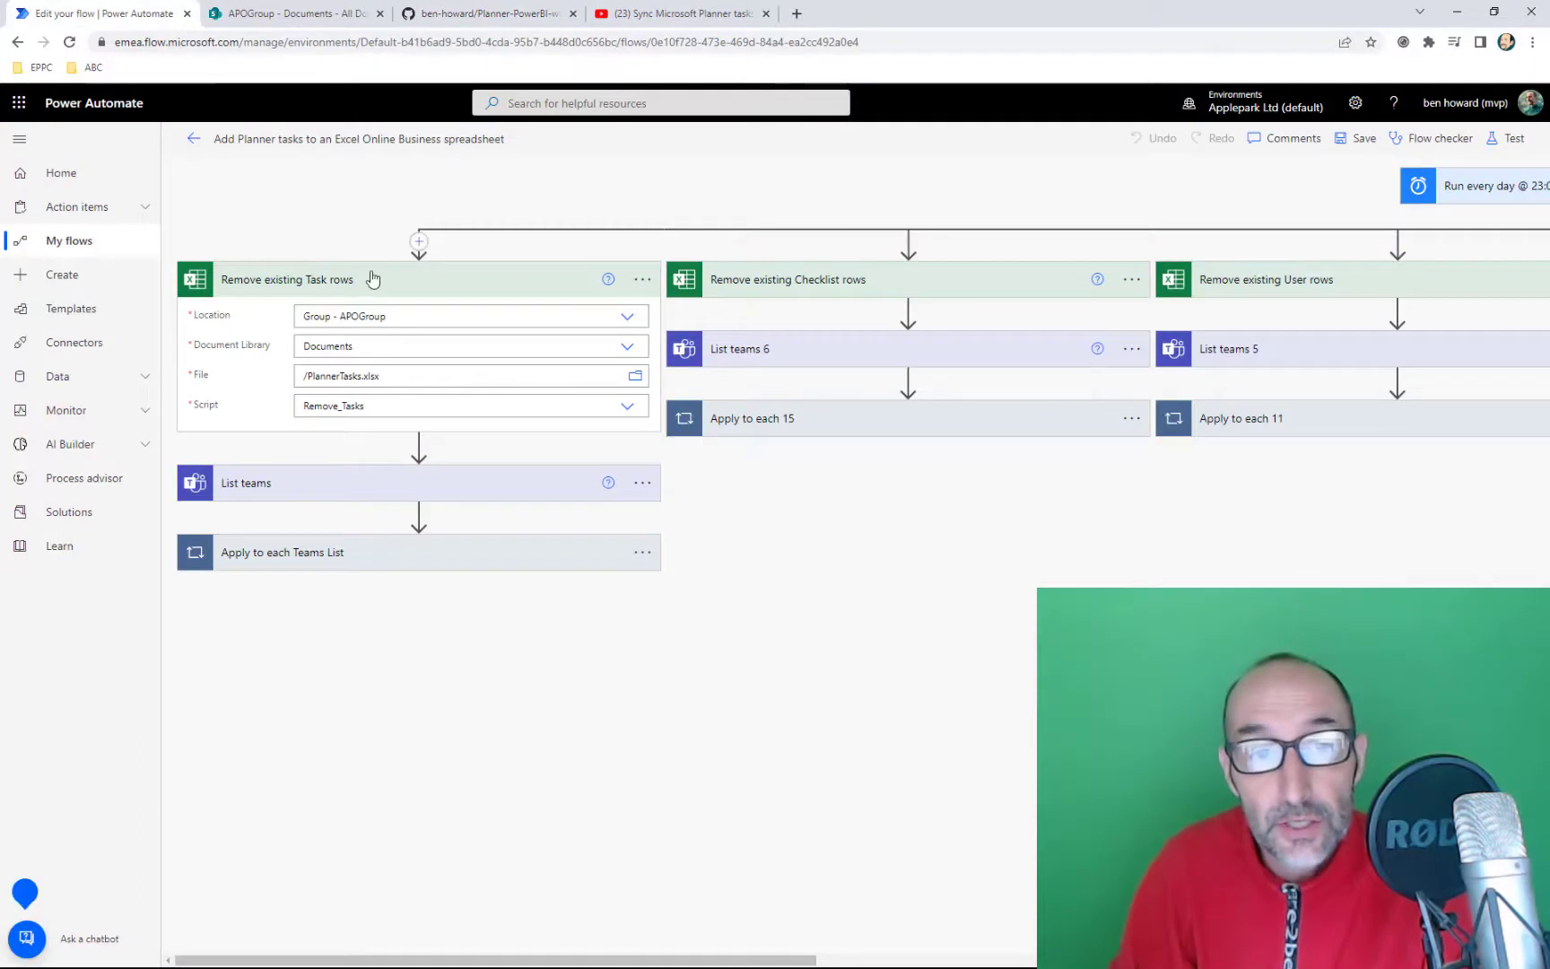
# Check the script used by "Remove existing Checklist rows", then expand the nested Teams List, Plan and task loops in the task branch
pyautogui.click(830, 284)
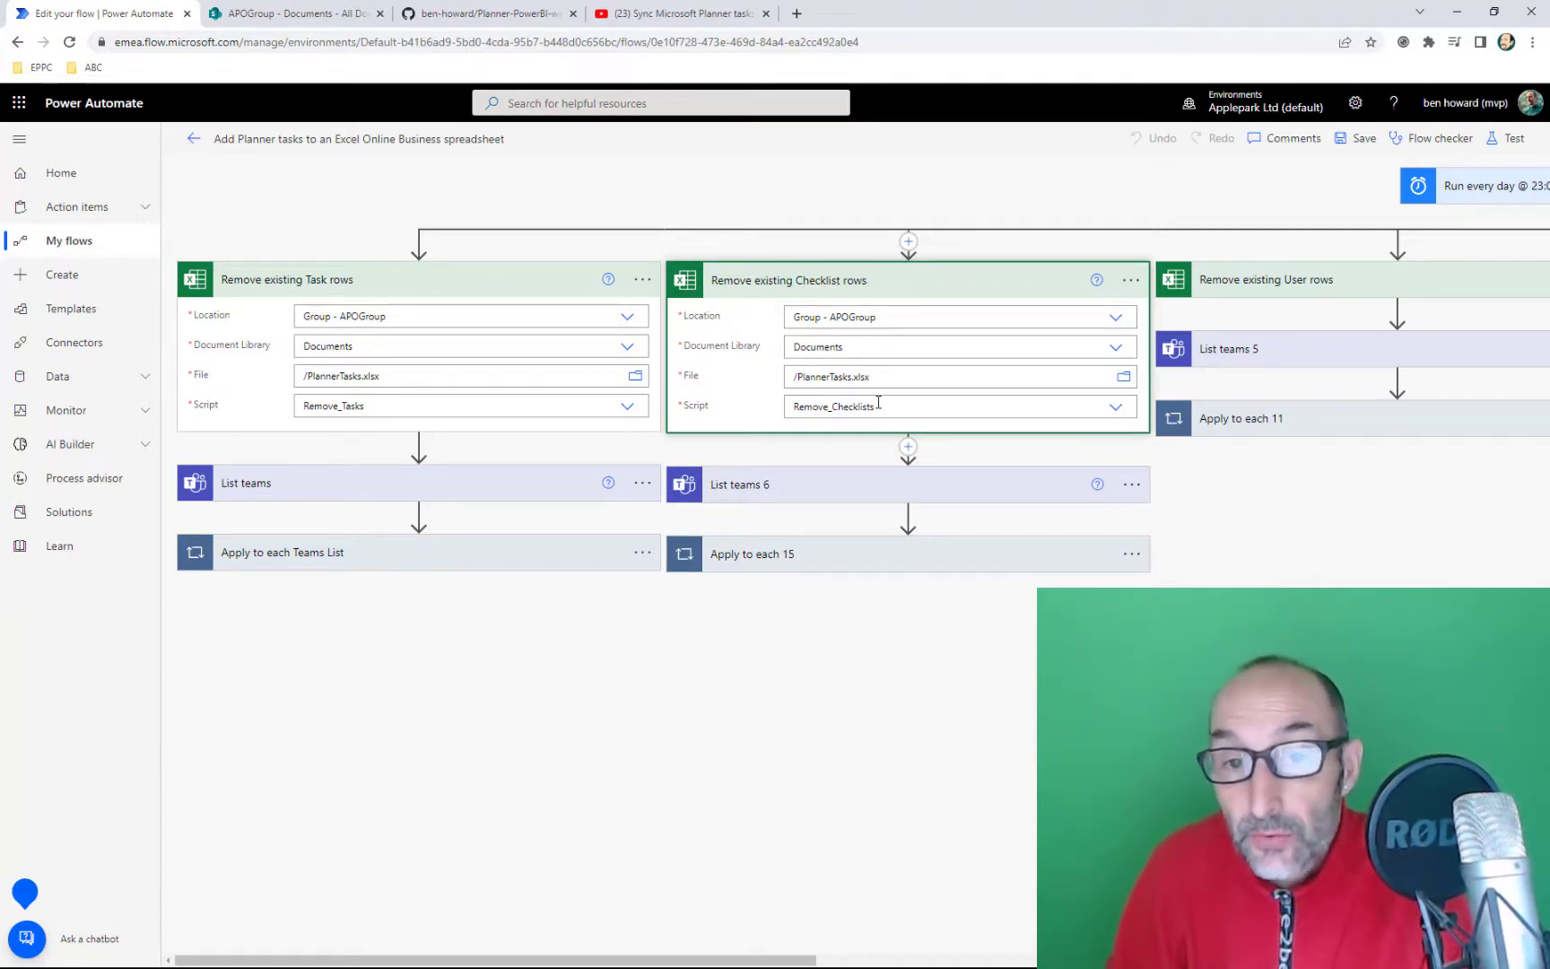
pyautogui.click(476, 560)
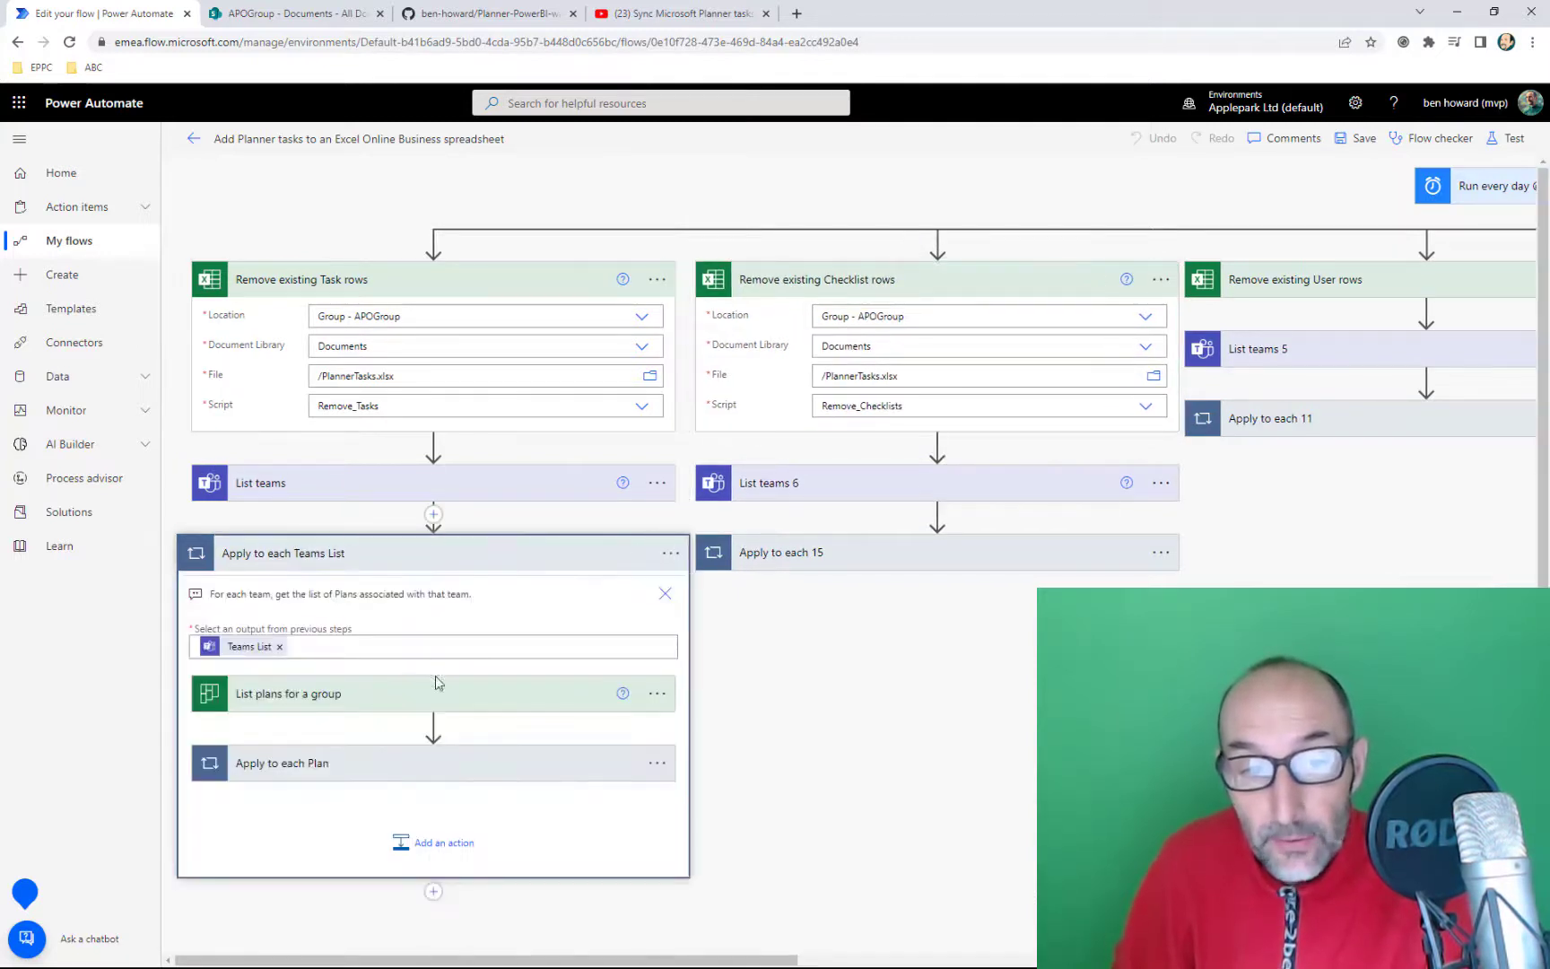
pyautogui.click(485, 763)
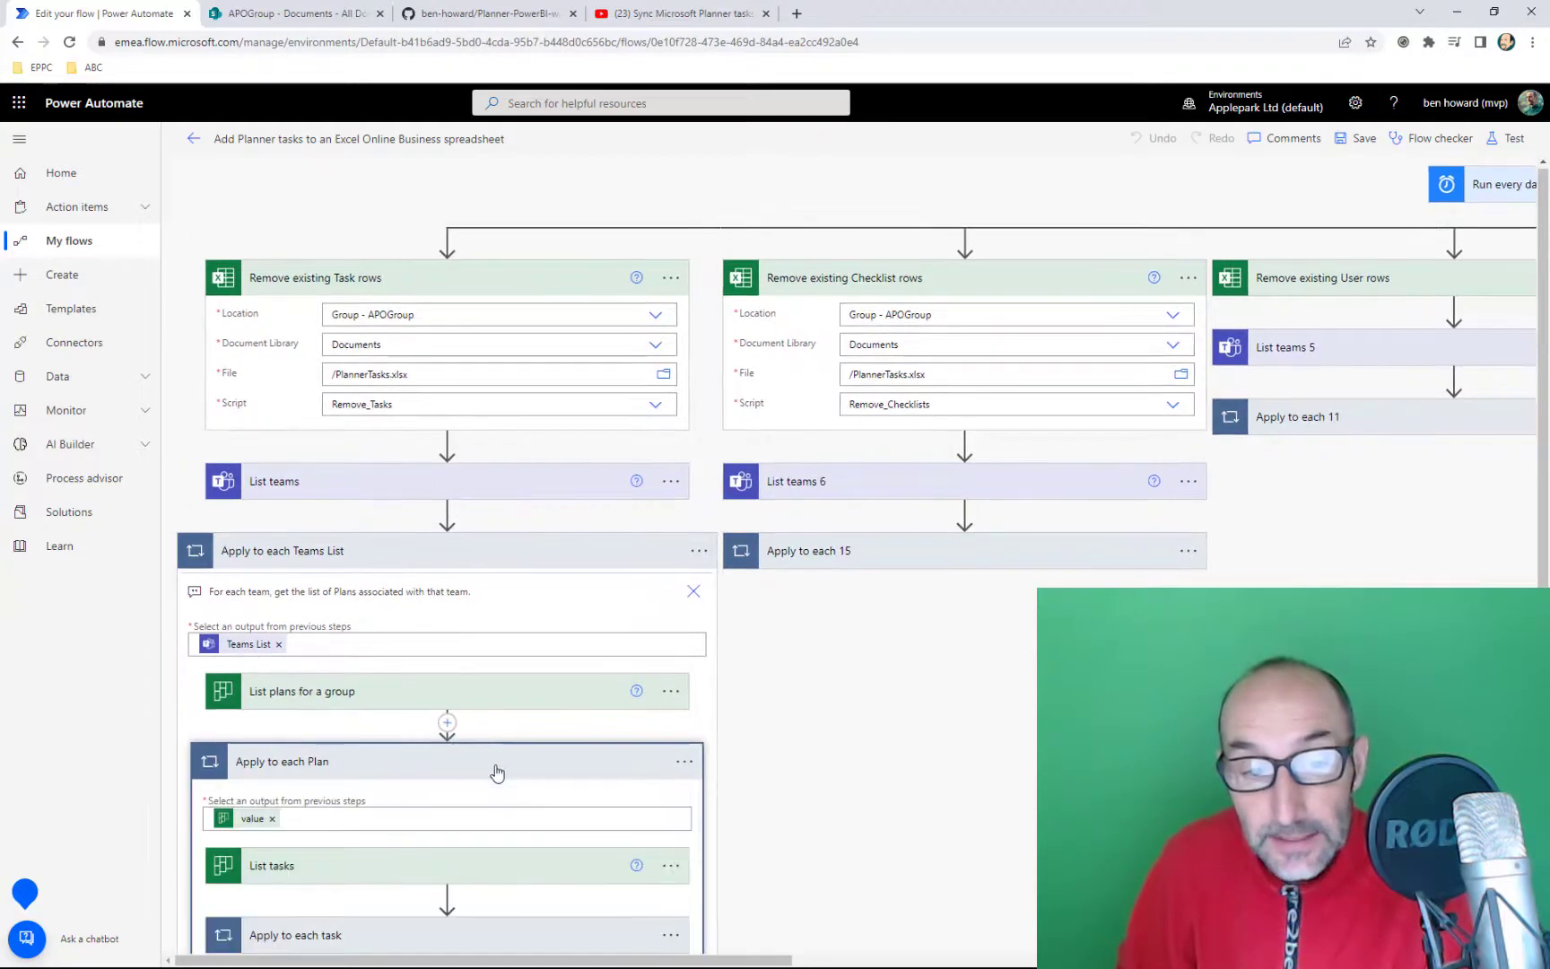
pyautogui.scroll(-2, 498, 771)
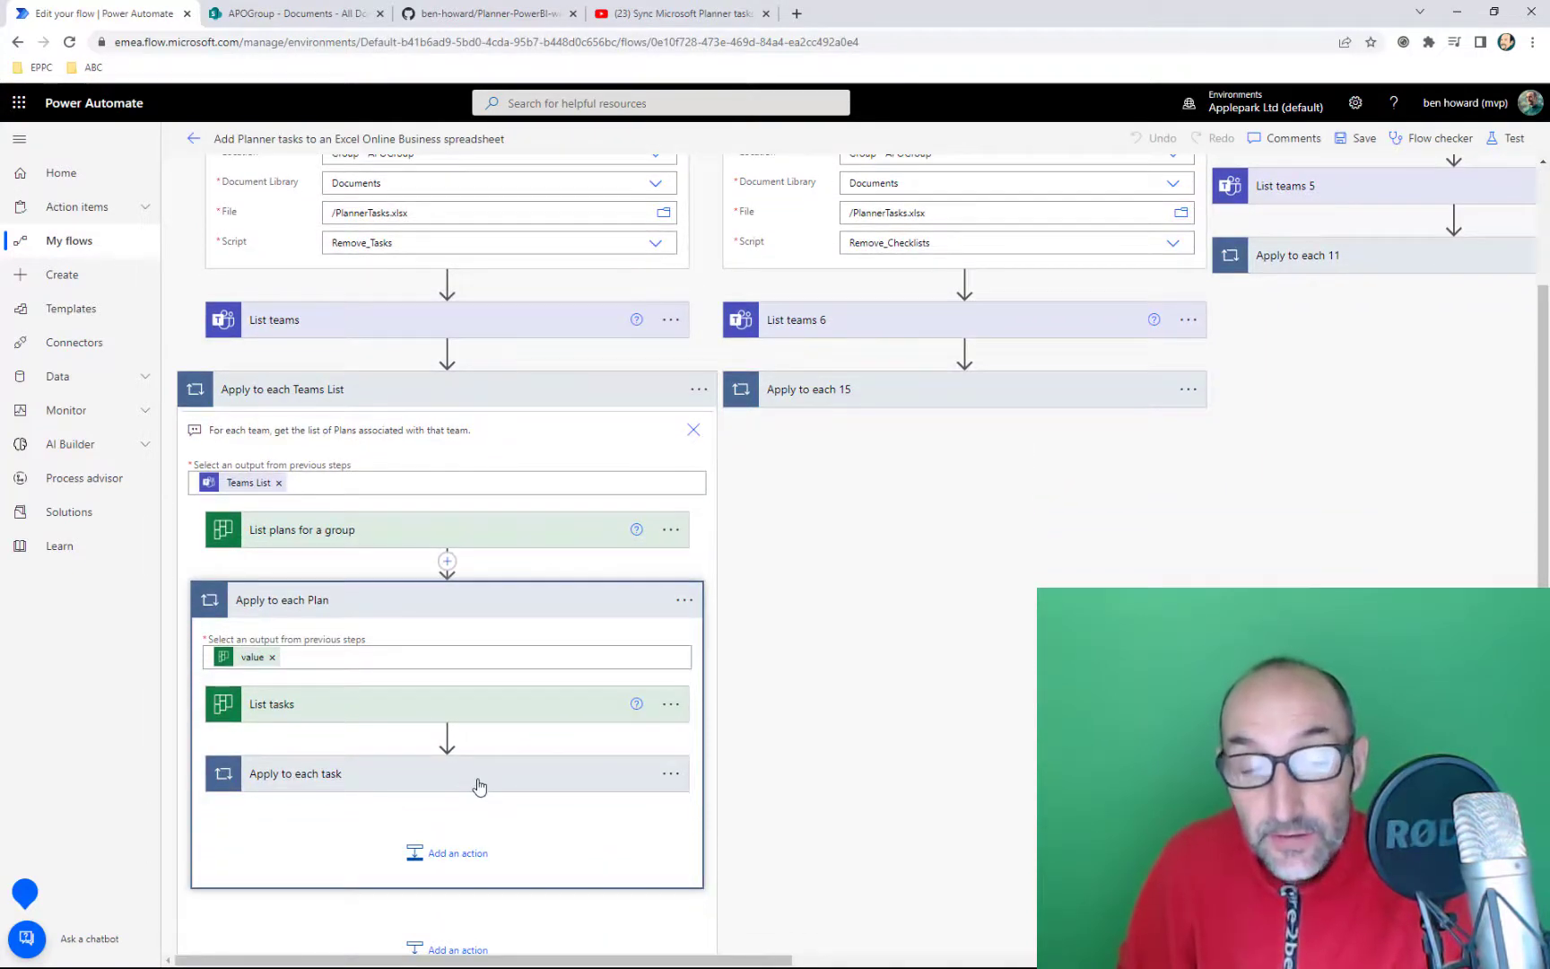
pyautogui.click(478, 784)
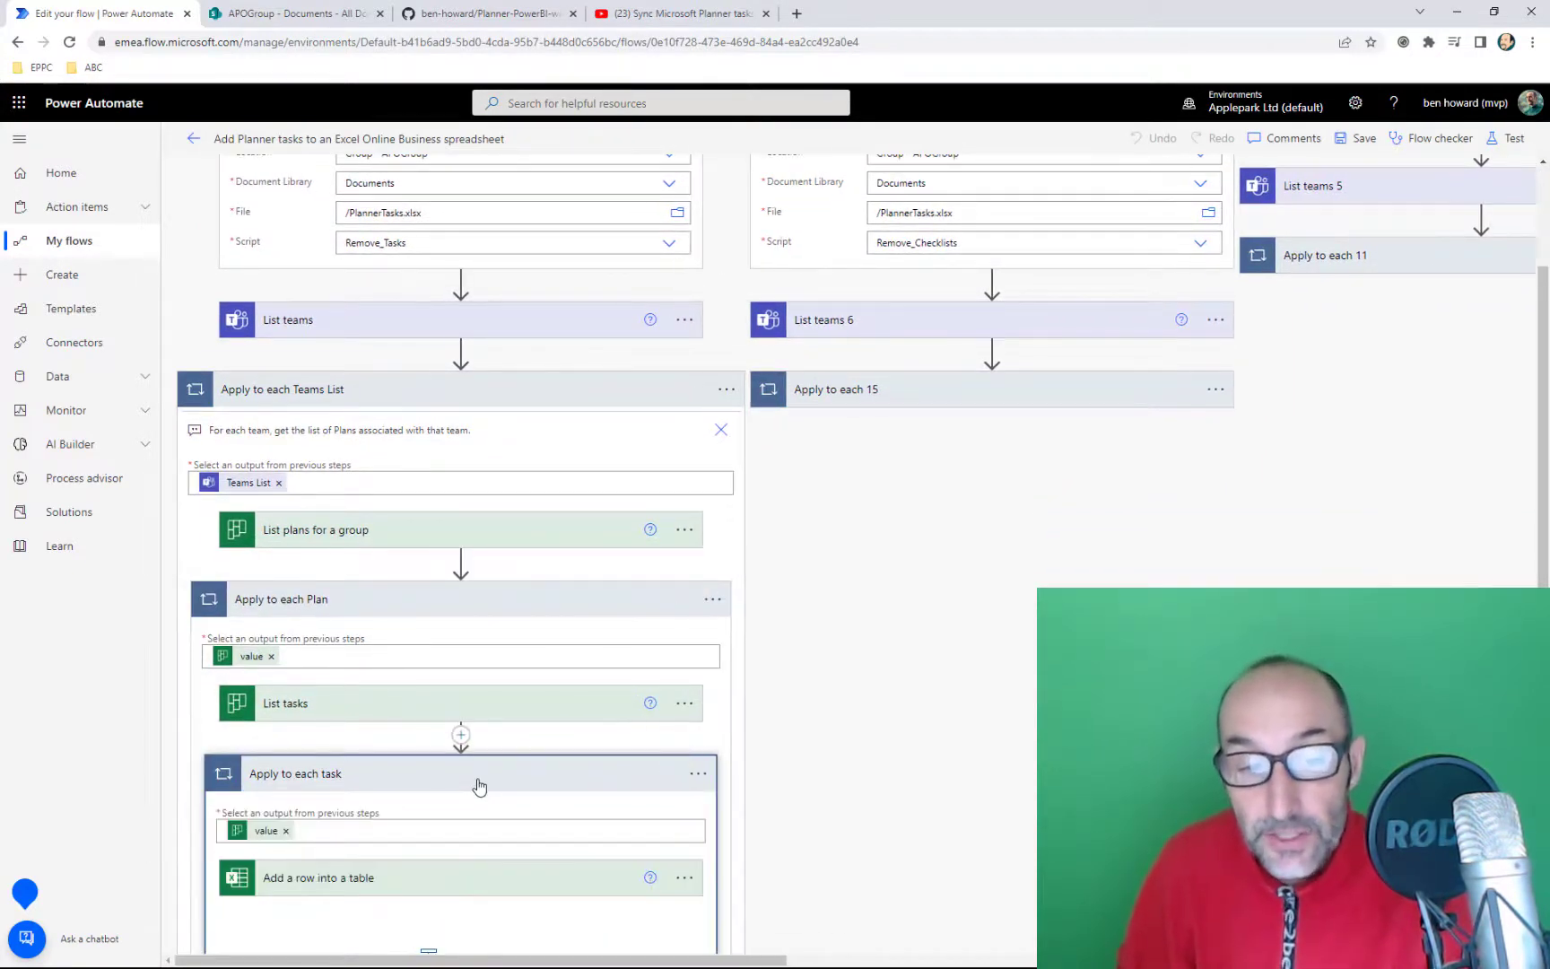
pyautogui.scroll(-3, 478, 785)
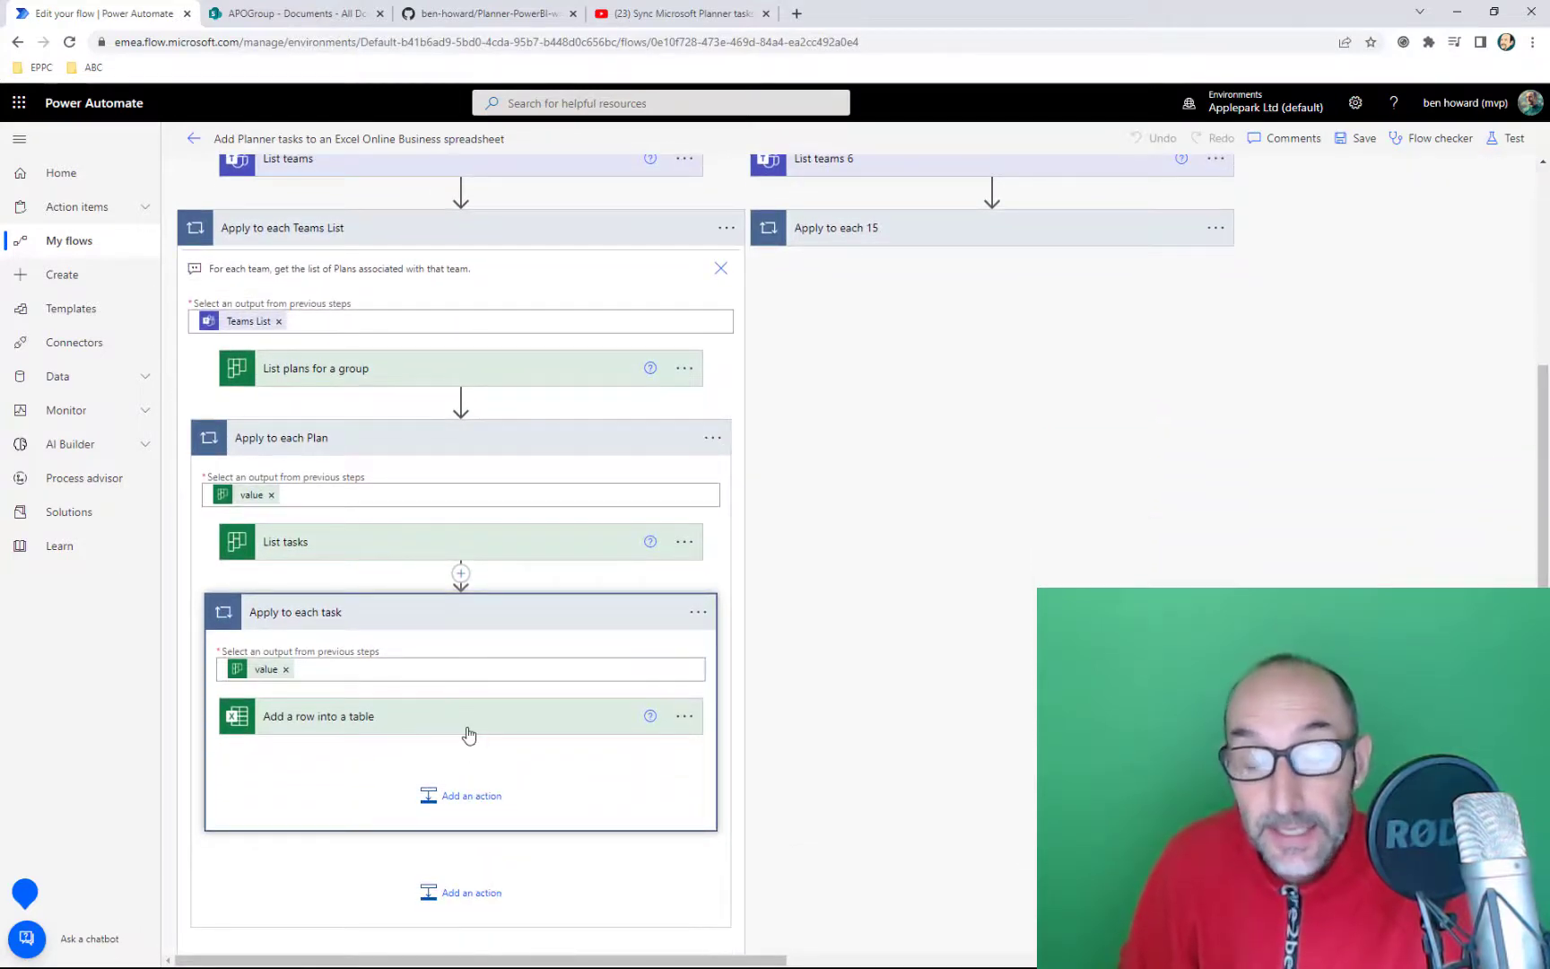
# Examine the "Add a row into a table" action inside "Apply to each task", covering its file, table and column mappings
pyautogui.click(468, 735)
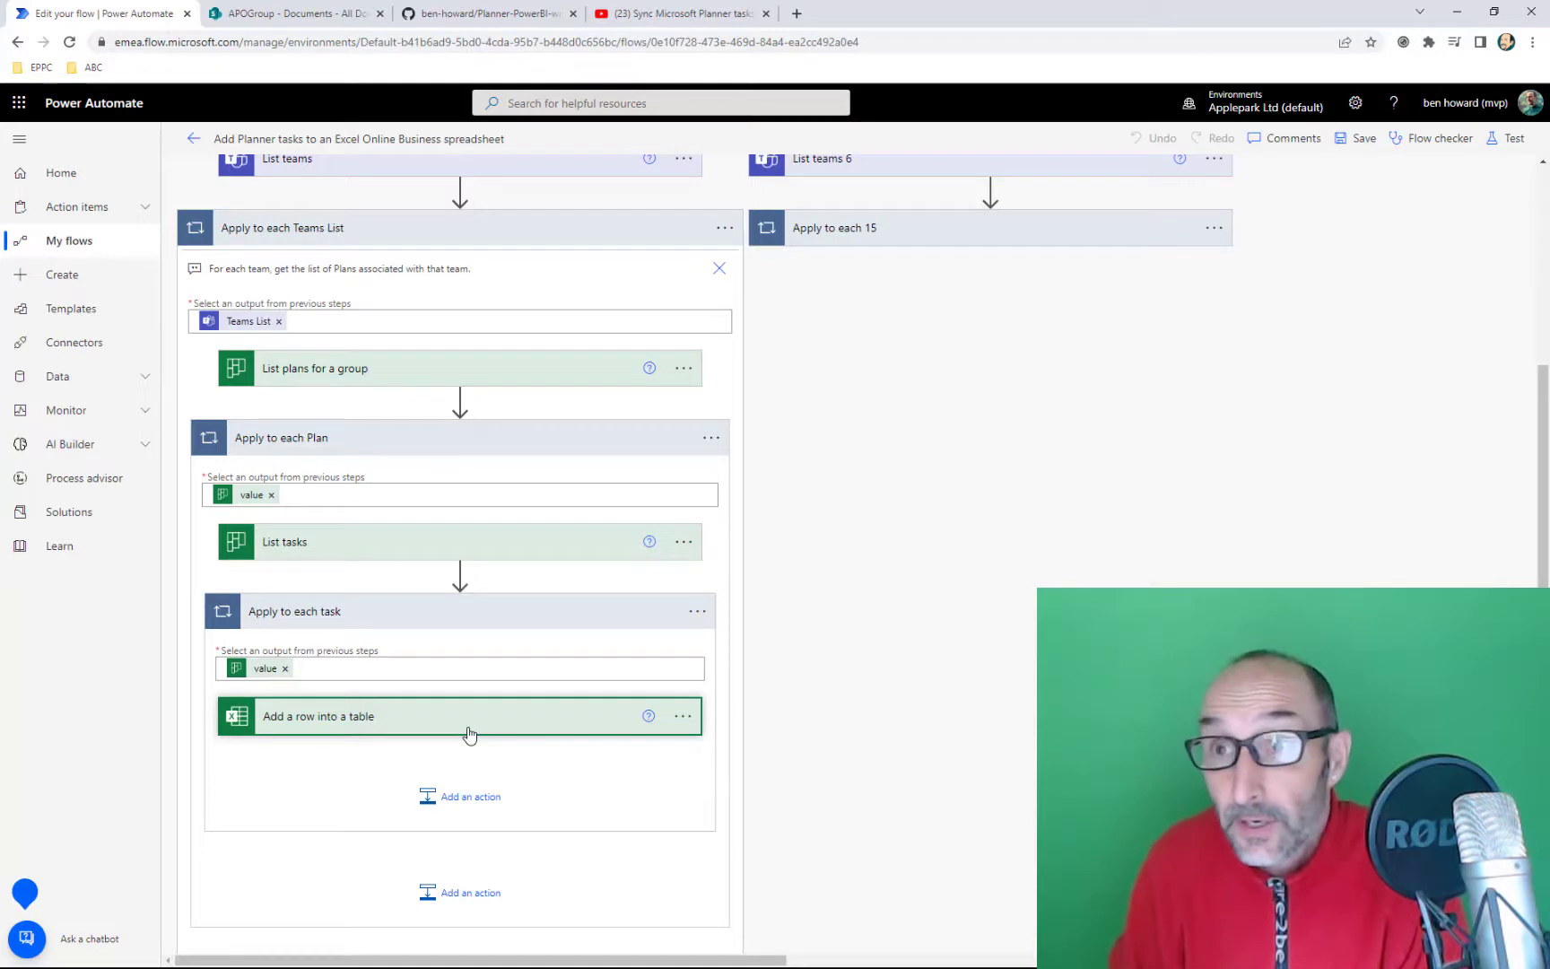
pyautogui.click(468, 734)
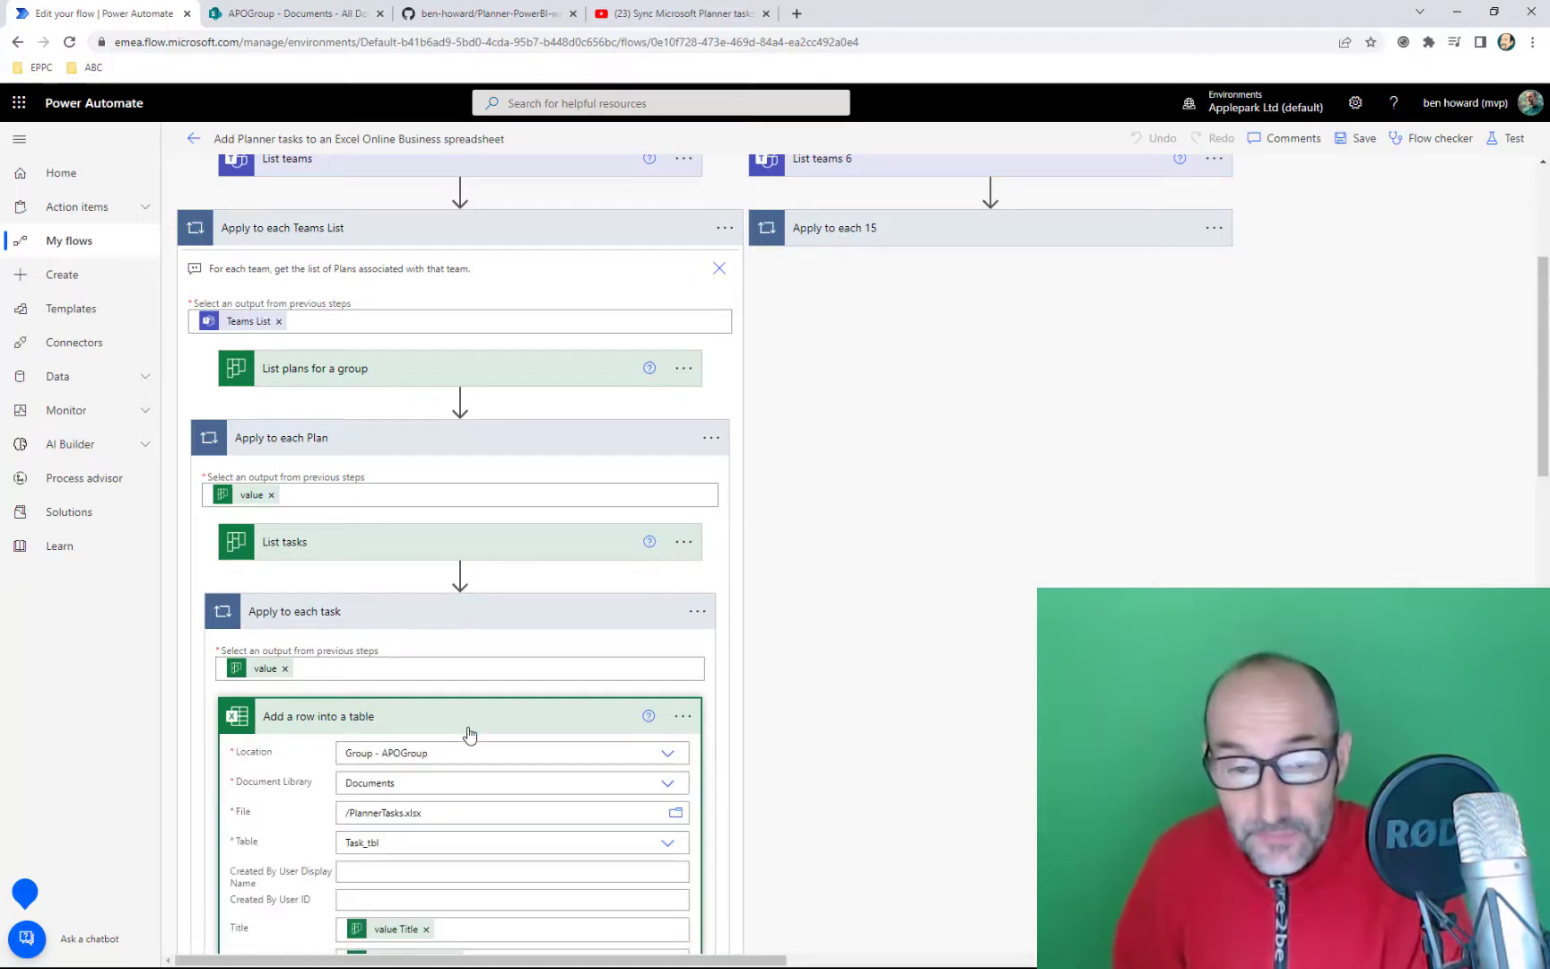
pyautogui.scroll(-3, 485, 733)
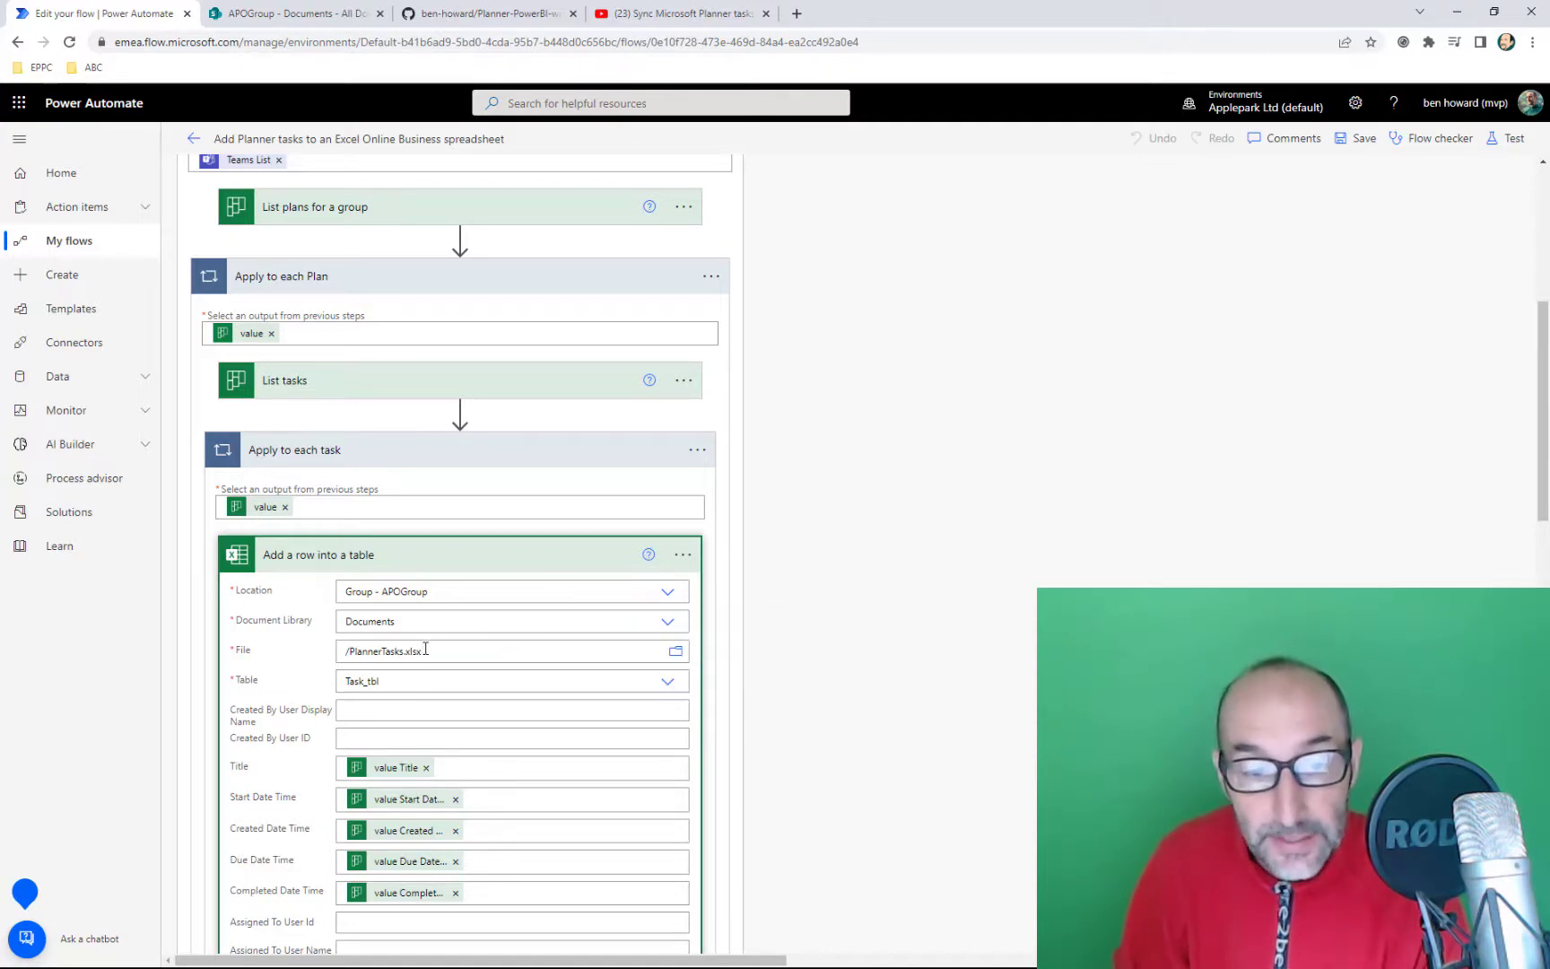
pyautogui.scroll(-3, 466, 731)
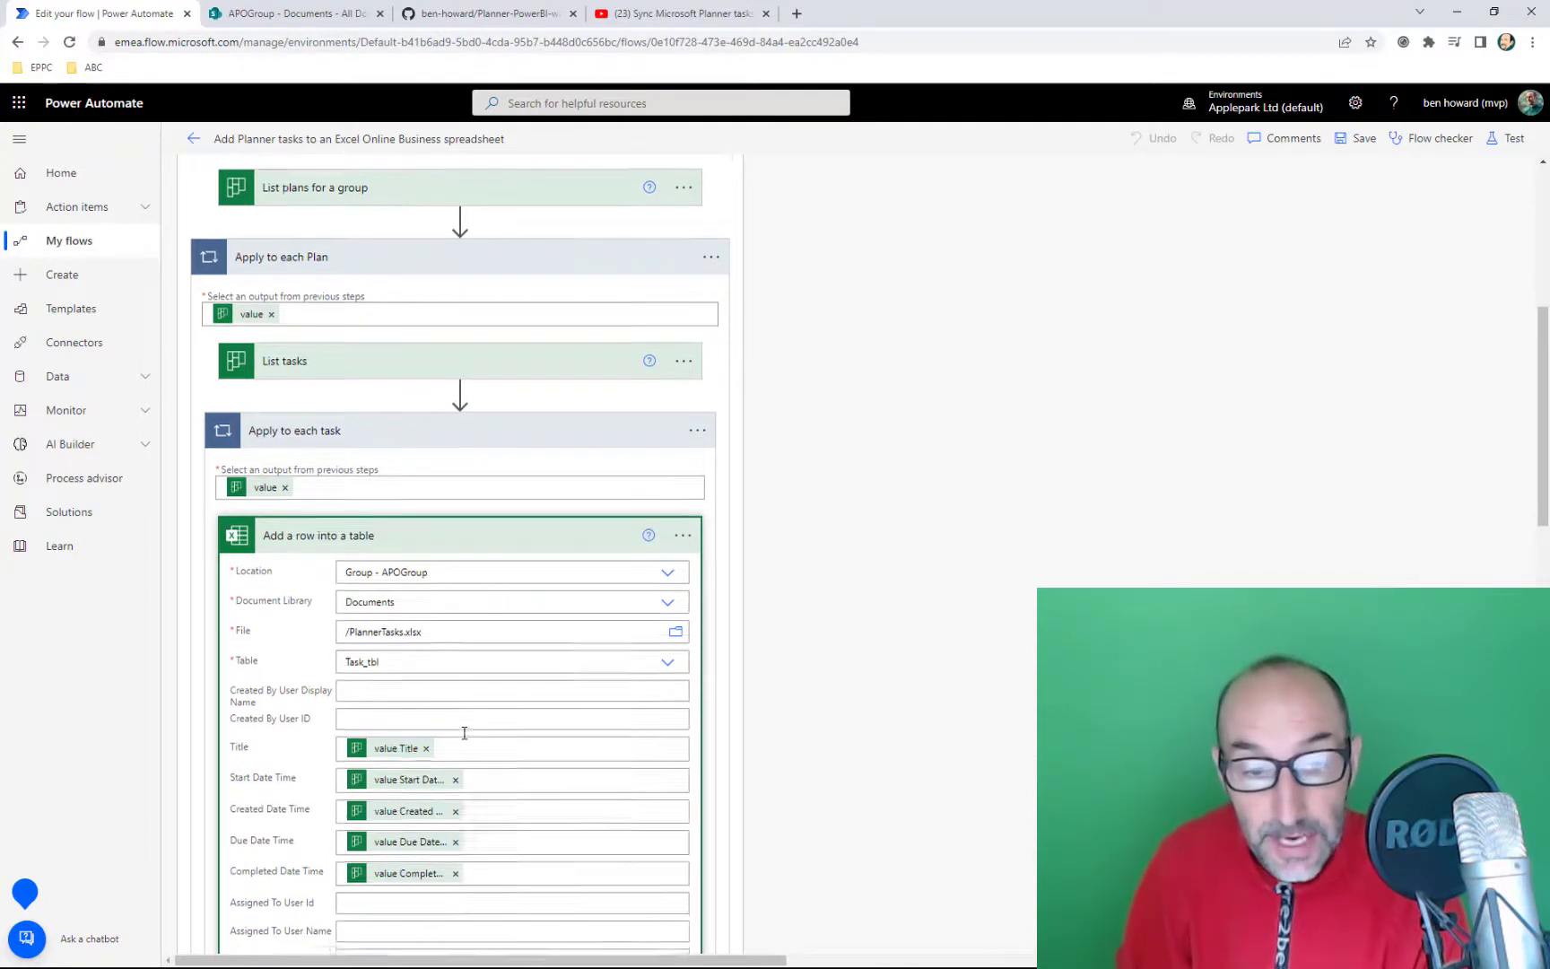
pyautogui.scroll(9, 466, 733)
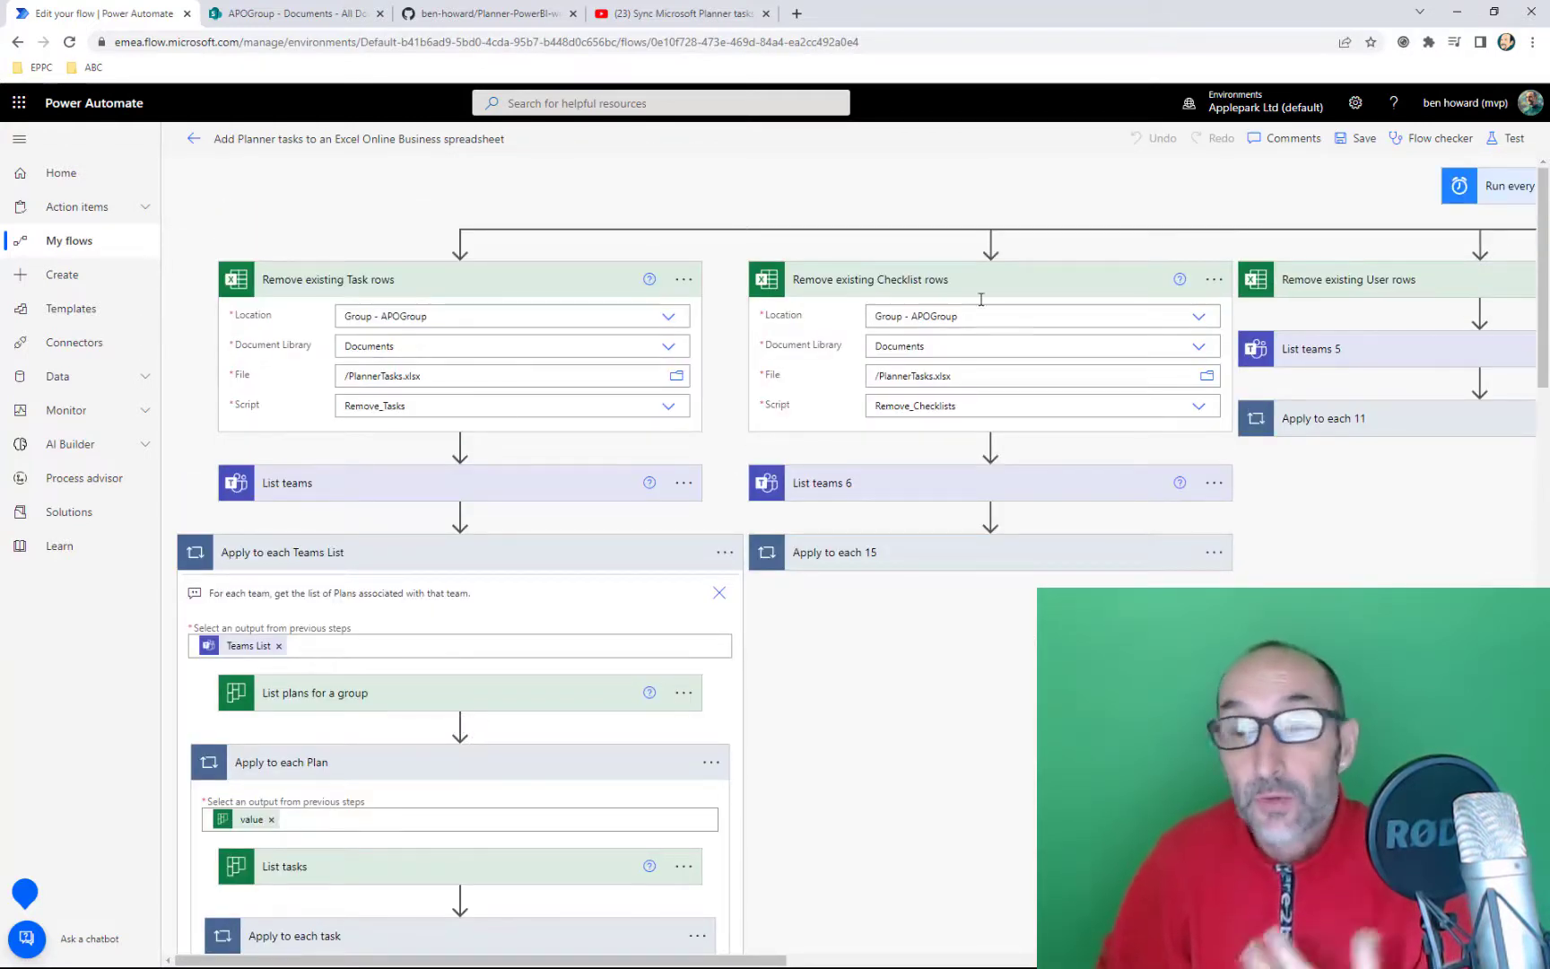
# Save and run the Planner tasks flow, then select the newest run in its run history
pyautogui.click(1364, 140)
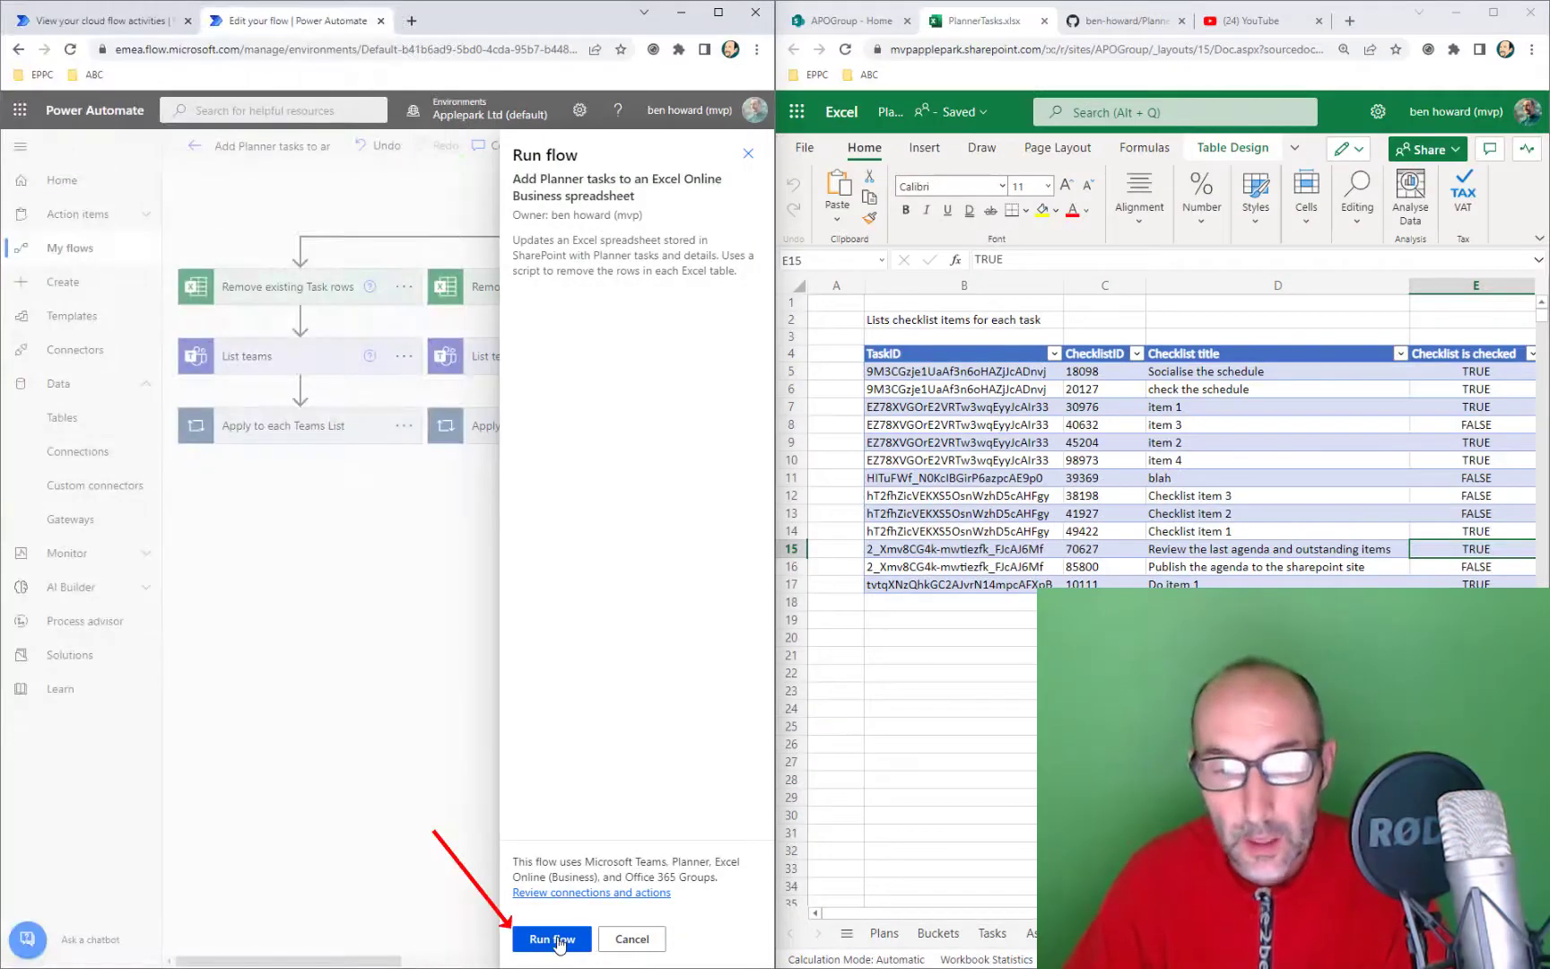
pyautogui.click(557, 939)
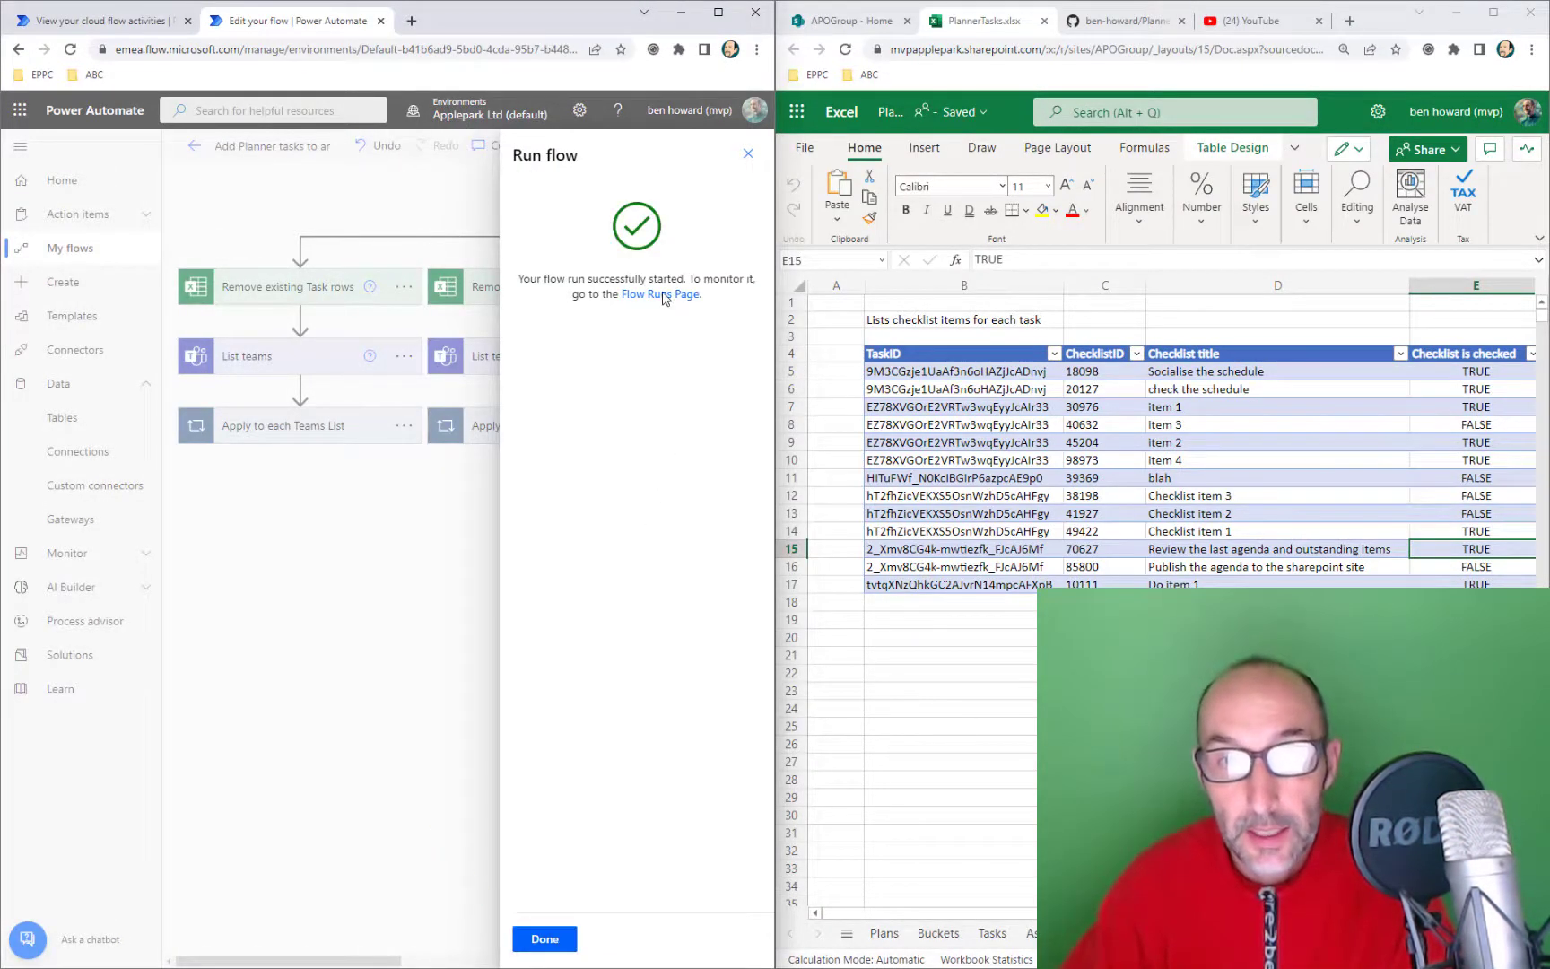
pyautogui.click(663, 296)
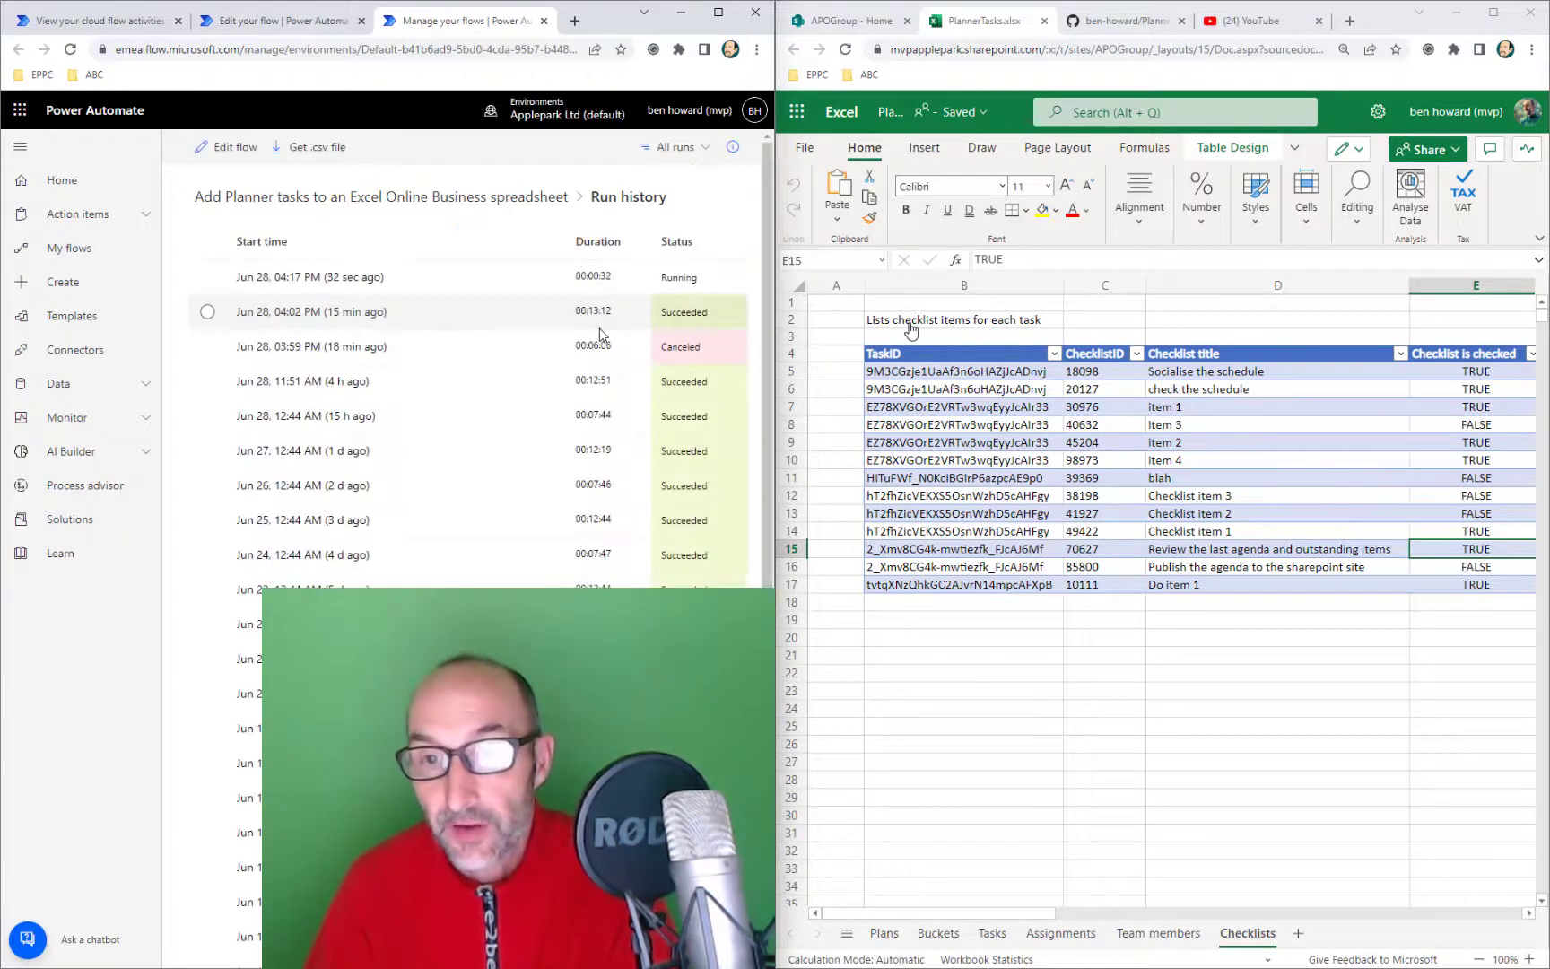
pyautogui.click(317, 281)
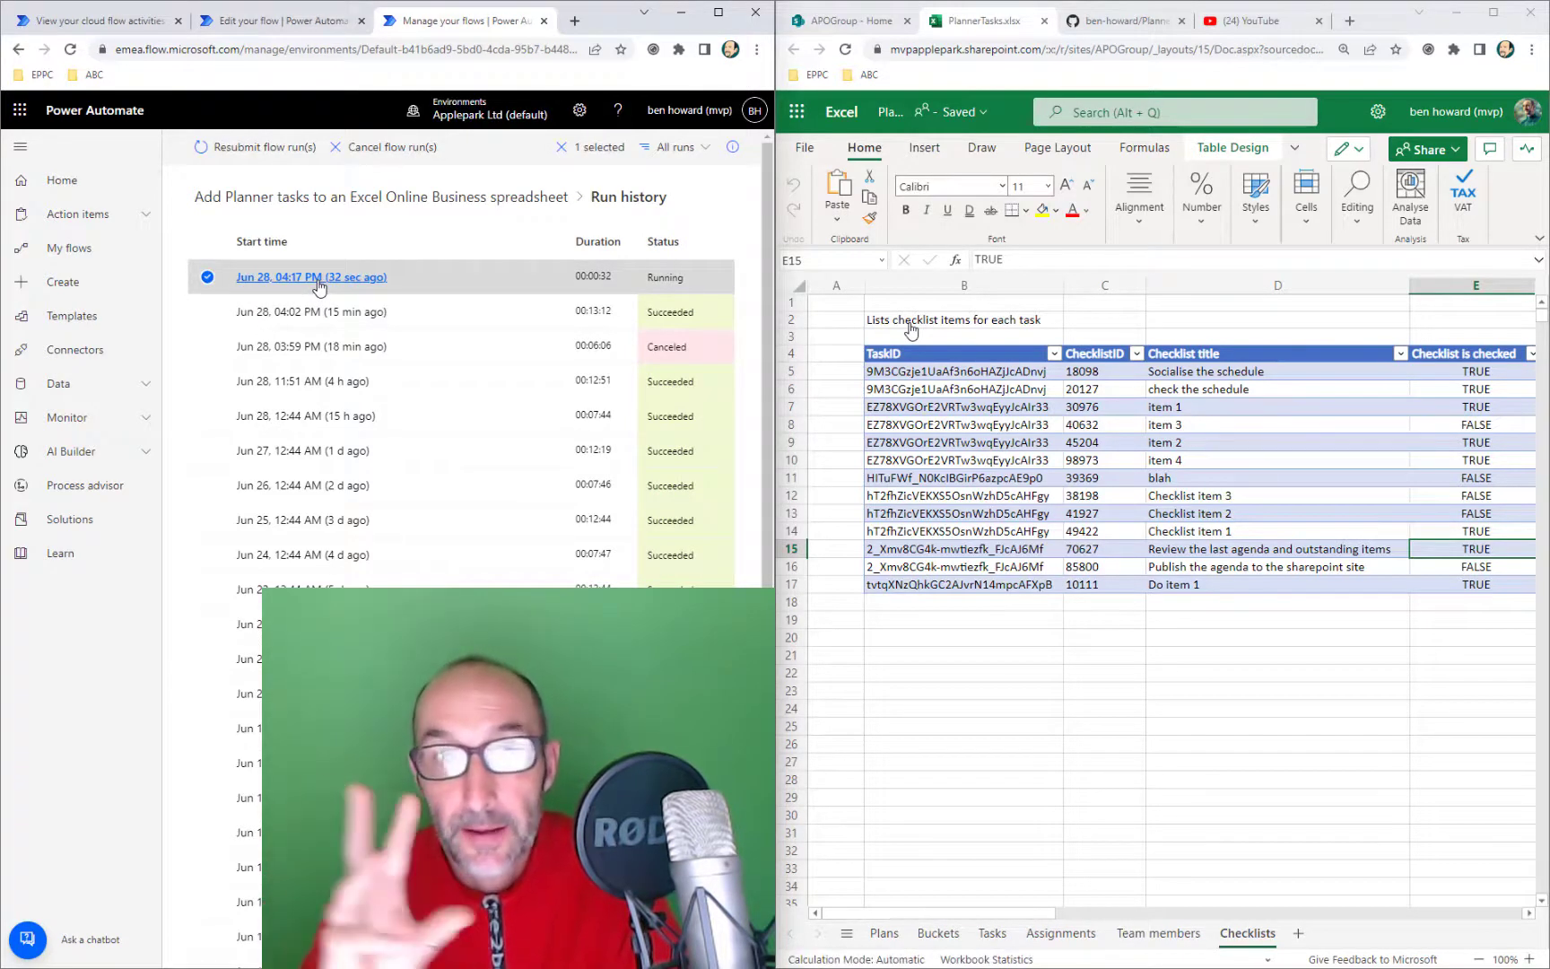